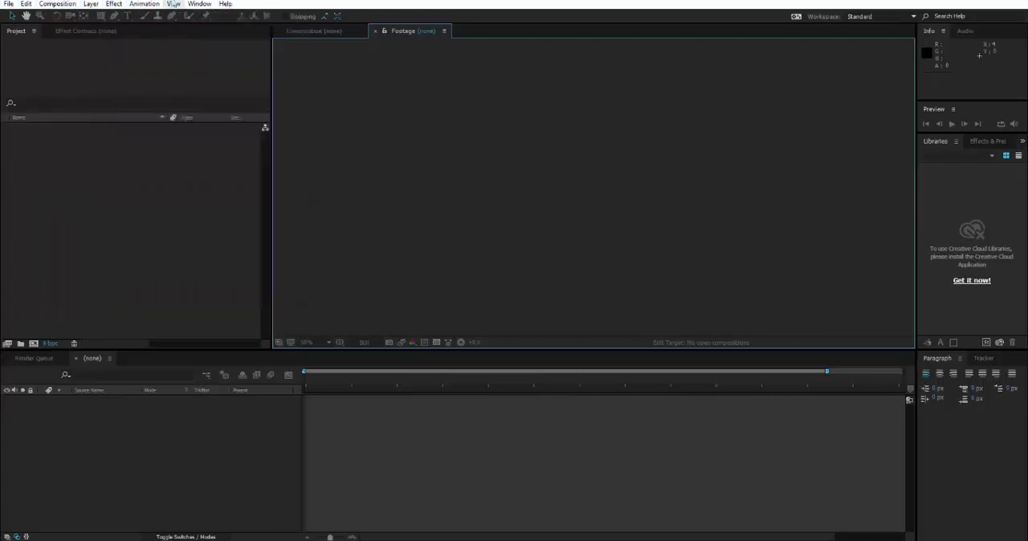
# Step: Look through the Project, Effect Controls, Composition, Footage, Timeline and Effects & Presets areas of the workspace
pyautogui.click(227, 5)
pyautogui.click(136, 193)
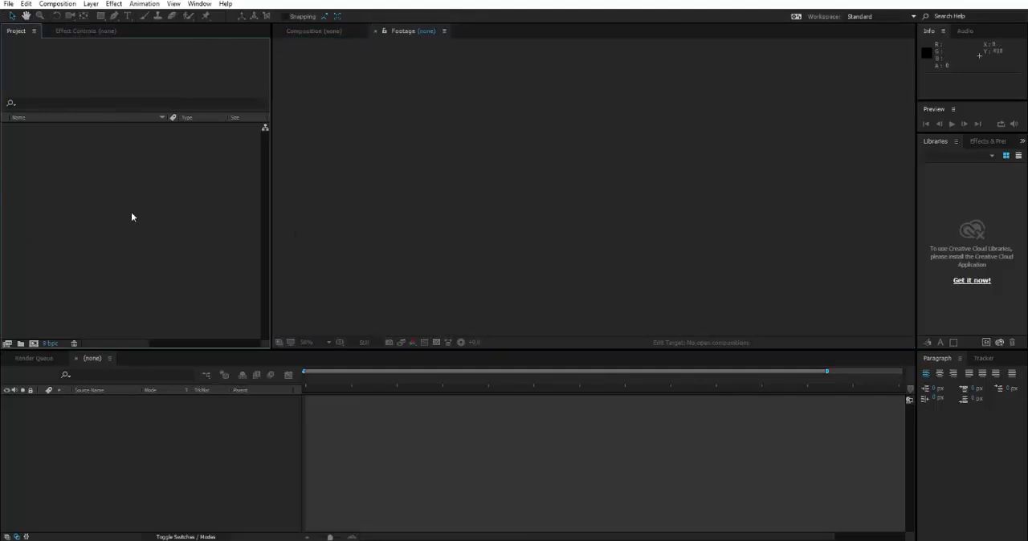
pyautogui.click(90, 31)
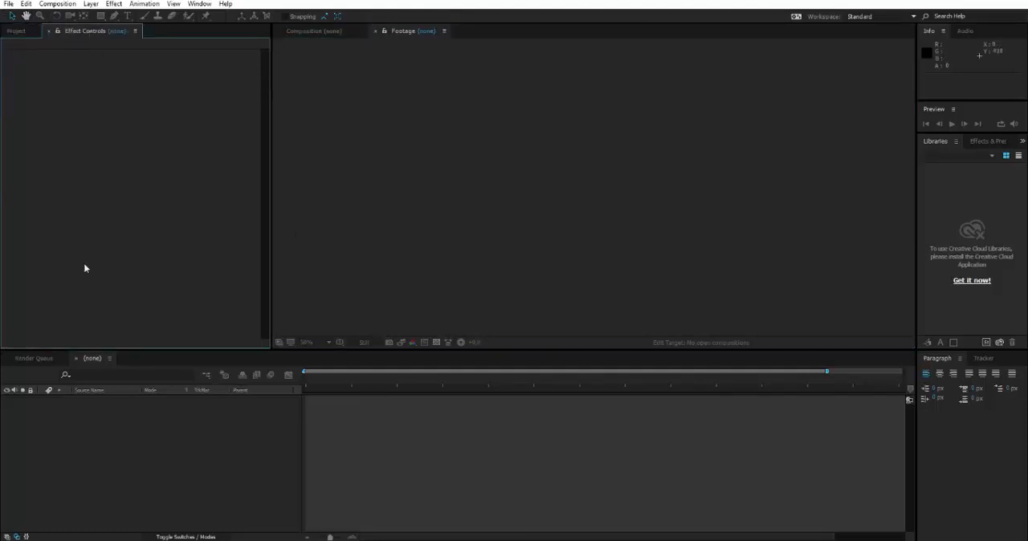
pyautogui.click(325, 35)
pyautogui.click(433, 32)
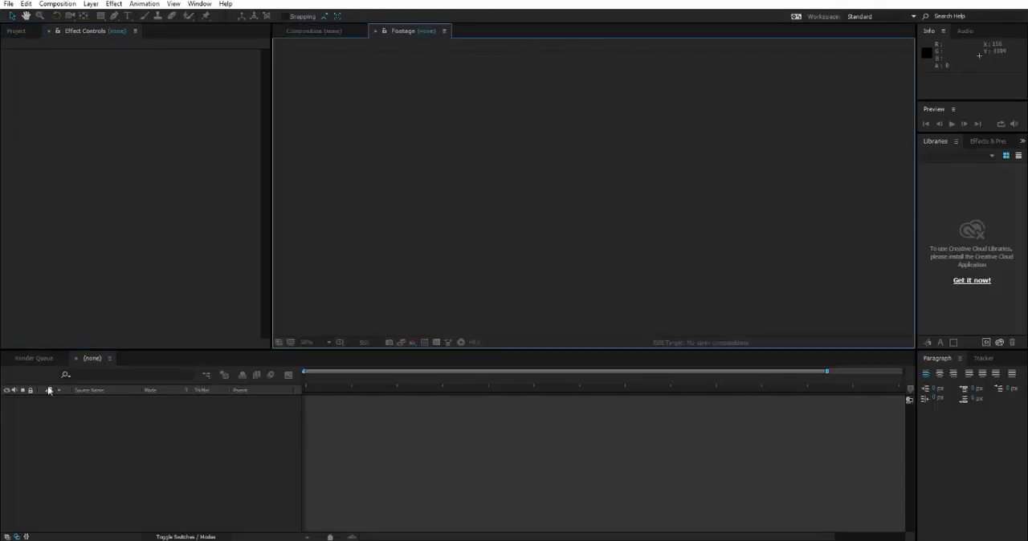
pyautogui.click(93, 359)
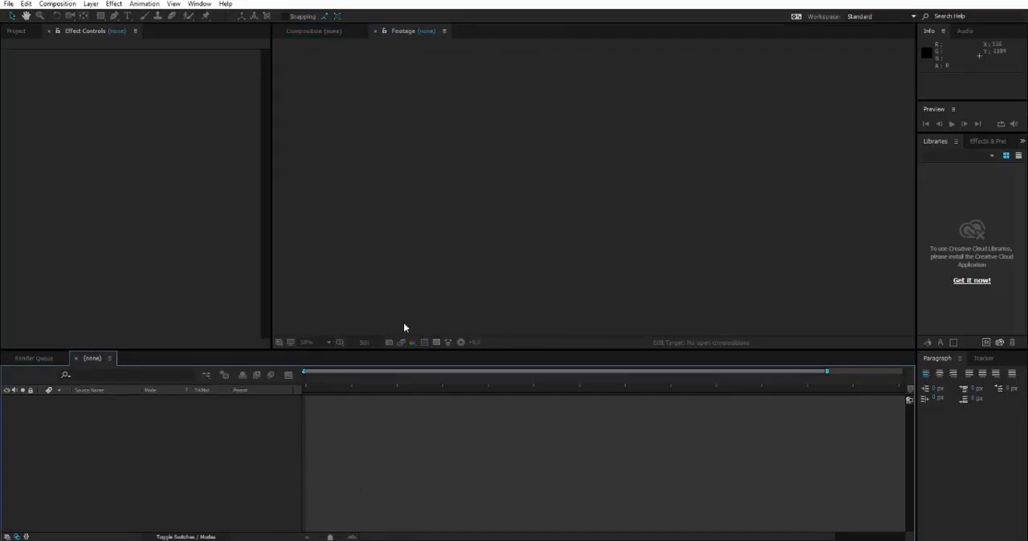
pyautogui.click(317, 33)
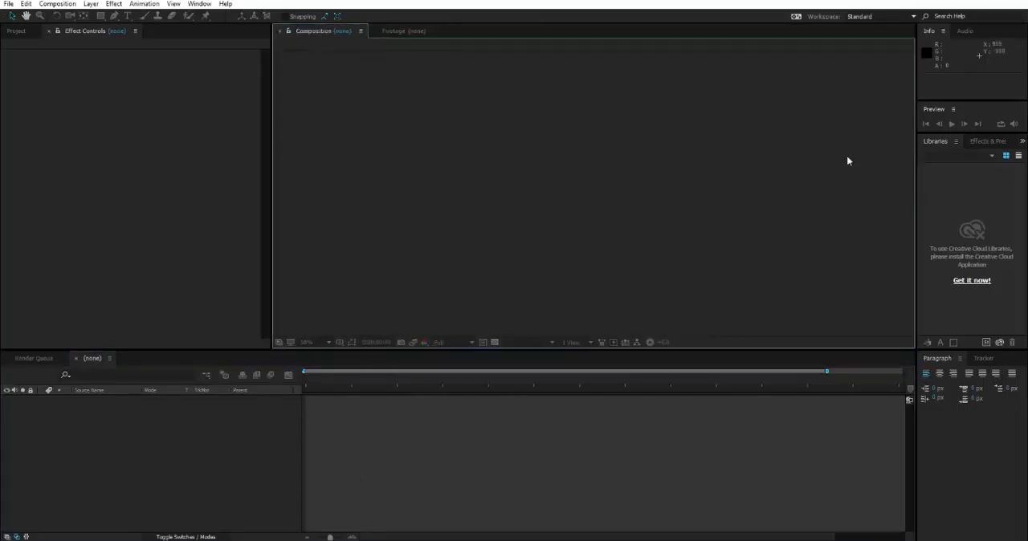
pyautogui.click(991, 158)
pyautogui.click(991, 143)
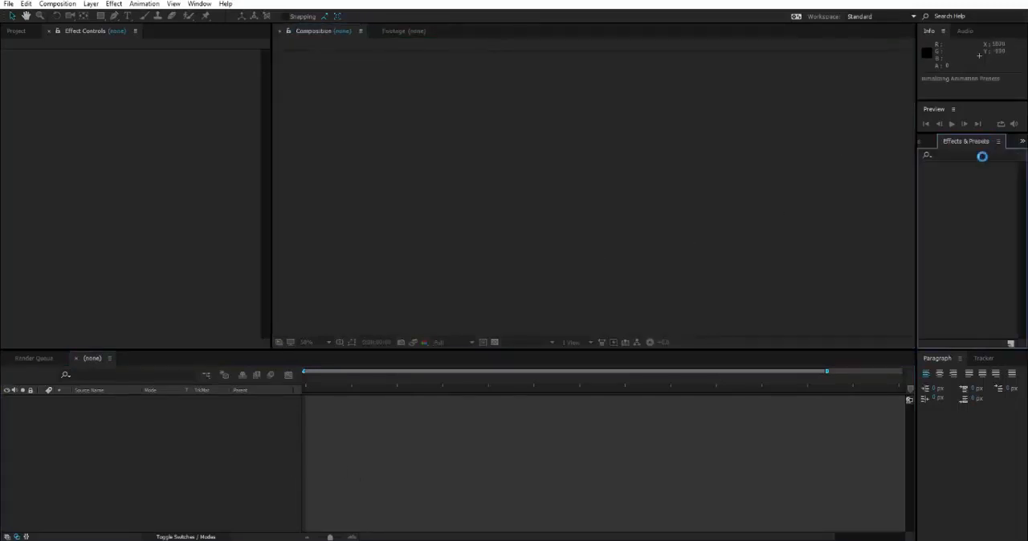
pyautogui.click(741, 203)
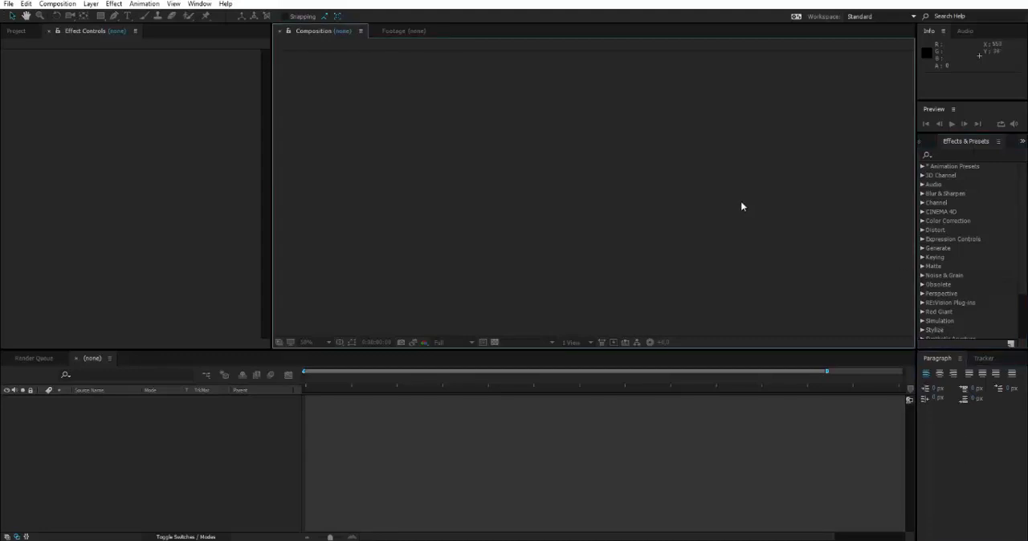
# Step: Narrow the Name column of the empty Project list and view the available commands for creating or importing items
pyautogui.click(60, 143)
pyautogui.click(20, 34)
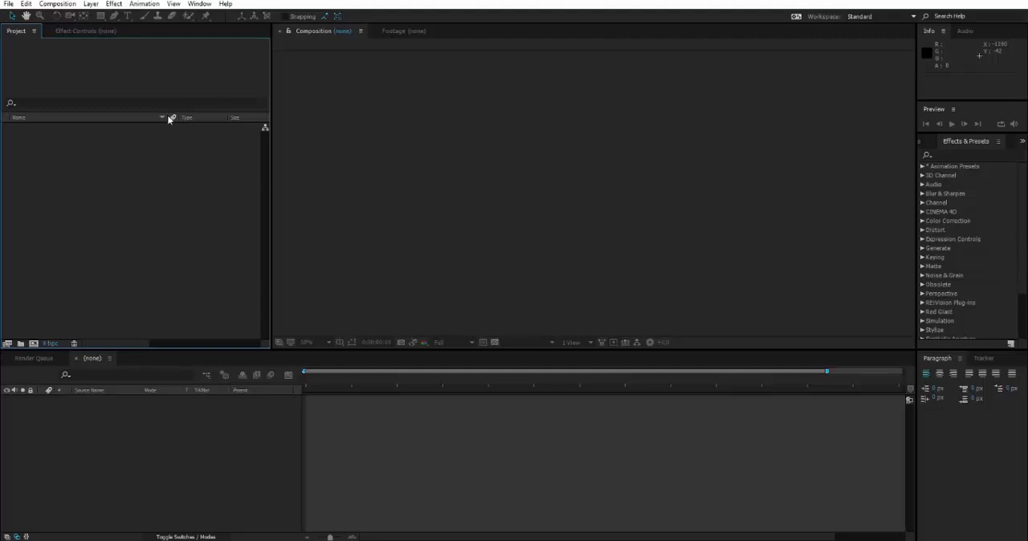
pyautogui.moveTo(167, 117); pyautogui.dragTo(144, 117)
pyautogui.rightClick(57, 166)
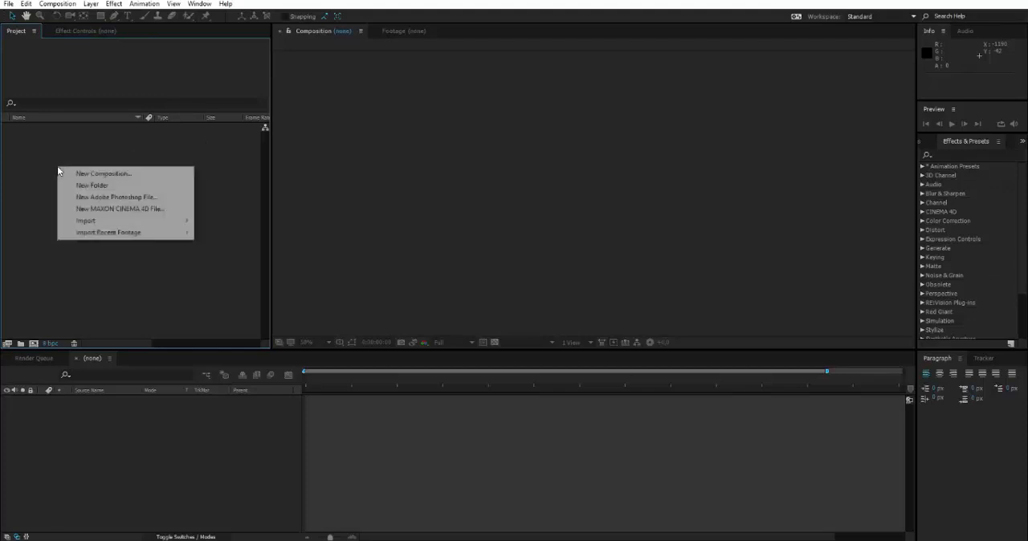
pyautogui.click(16, 207)
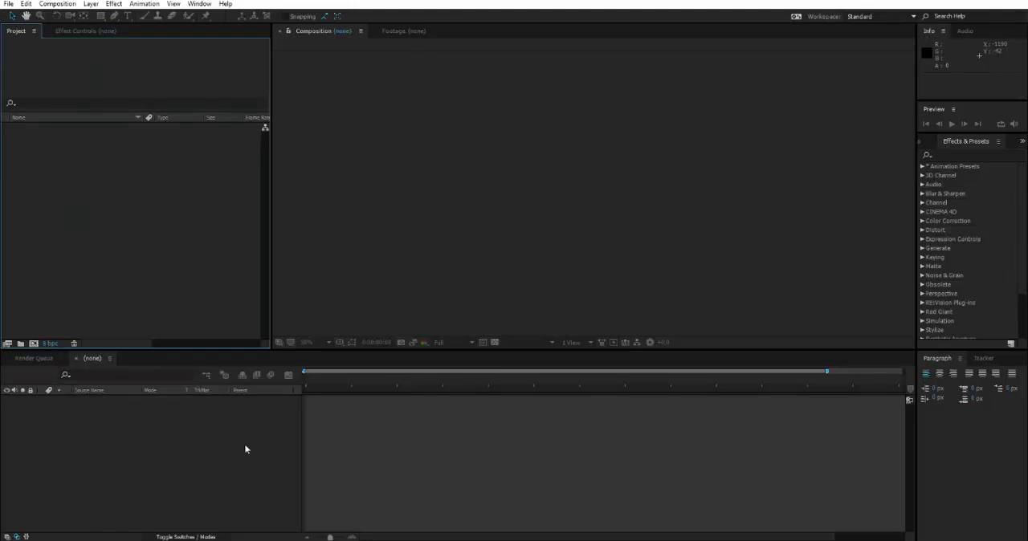
# Step: Resize the boundary between the viewer and the timeline so the Composition viewer is taller and the timeline shorter
pyautogui.click(433, 443)
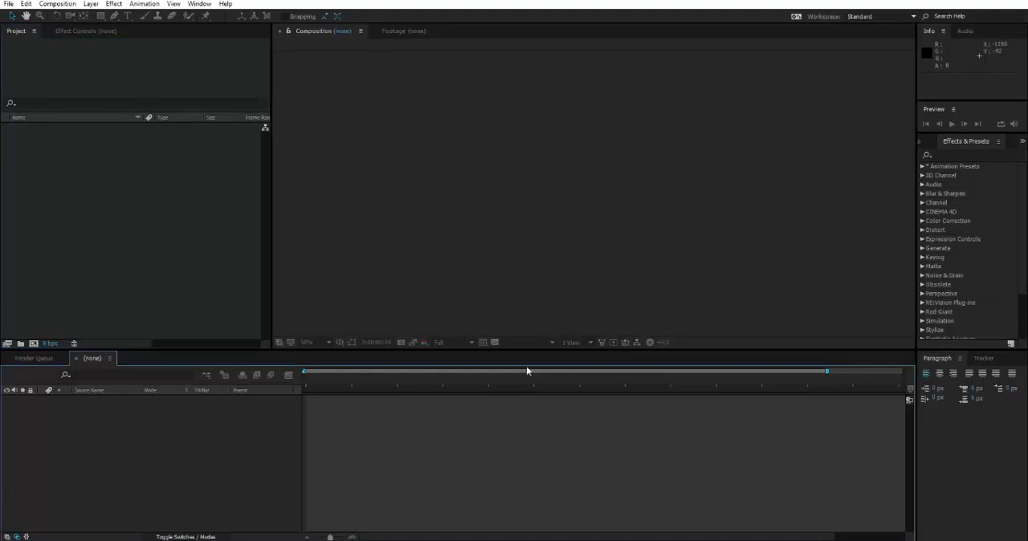
pyautogui.moveTo(510, 349); pyautogui.dragTo(521, 327)
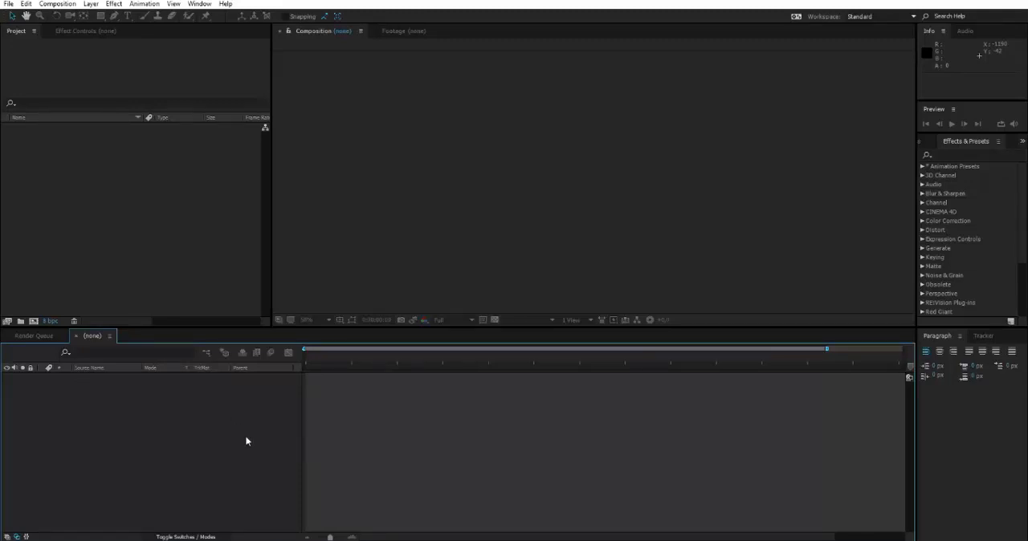
pyautogui.click(815, 102)
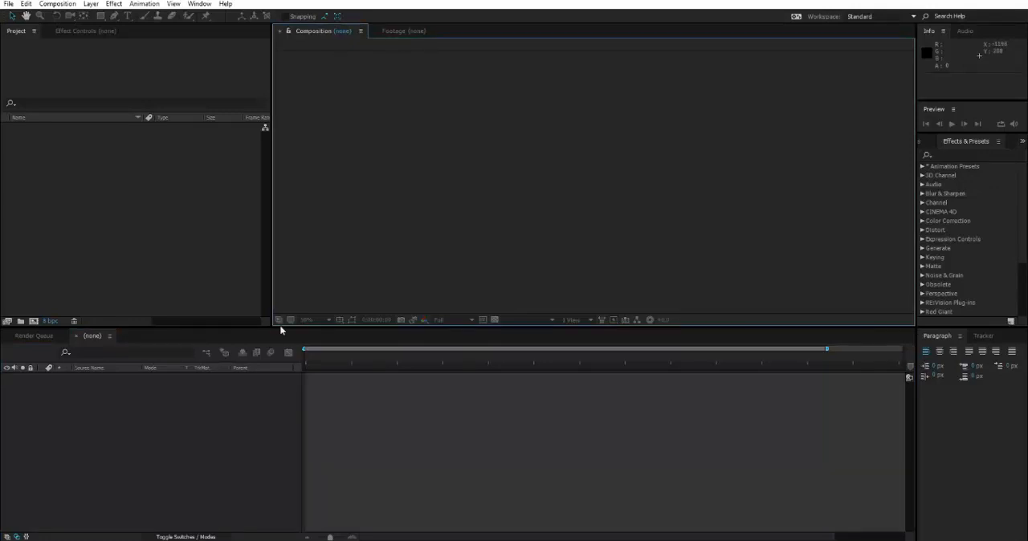
pyautogui.moveTo(280, 329); pyautogui.dragTo(288, 374)
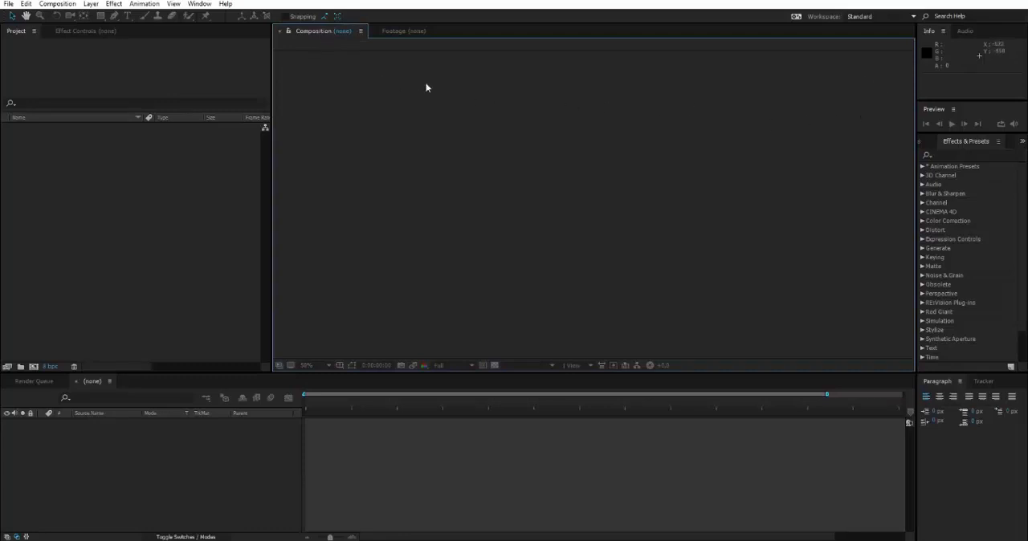
# Step: View the empty timeline and the Footage viewer, and return to the Composition viewer
pyautogui.click(359, 433)
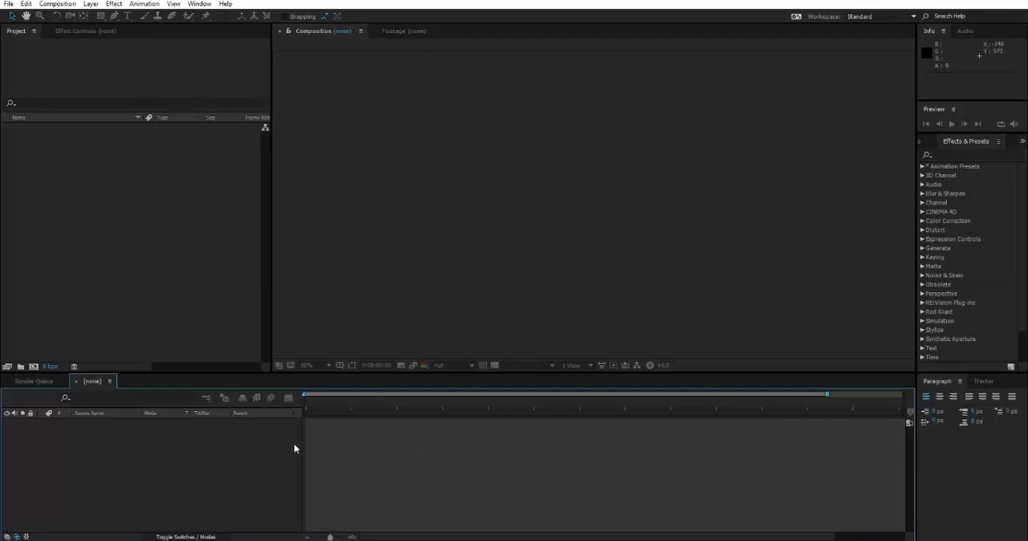
pyautogui.click(416, 32)
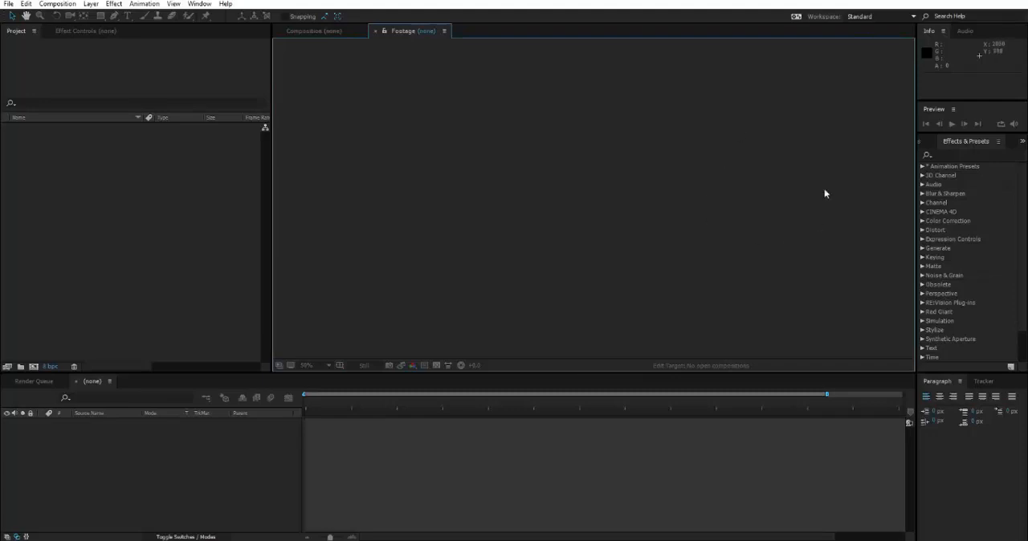
pyautogui.click(313, 32)
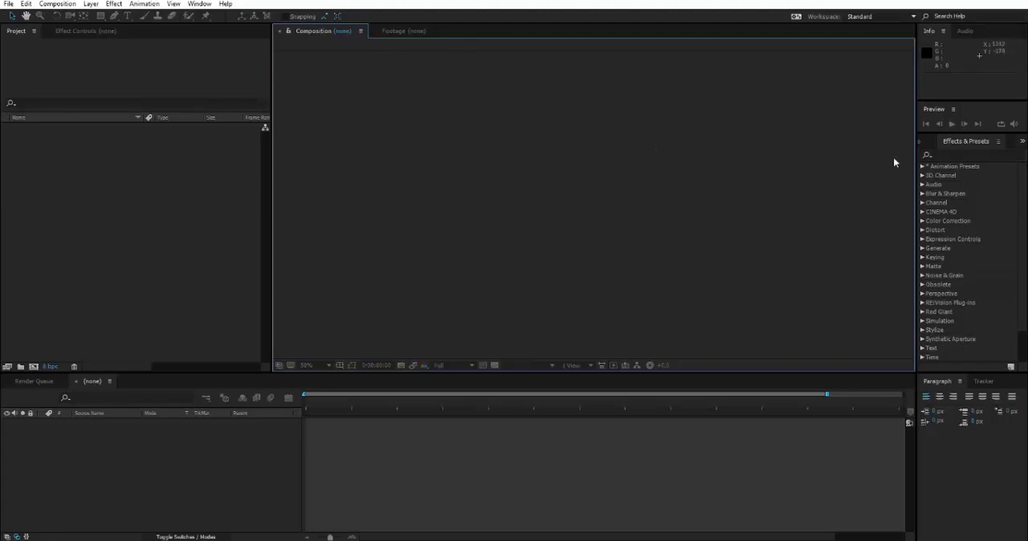
# Step: Examine the full list of effect categories in Effects & Presets
pyautogui.click(969, 142)
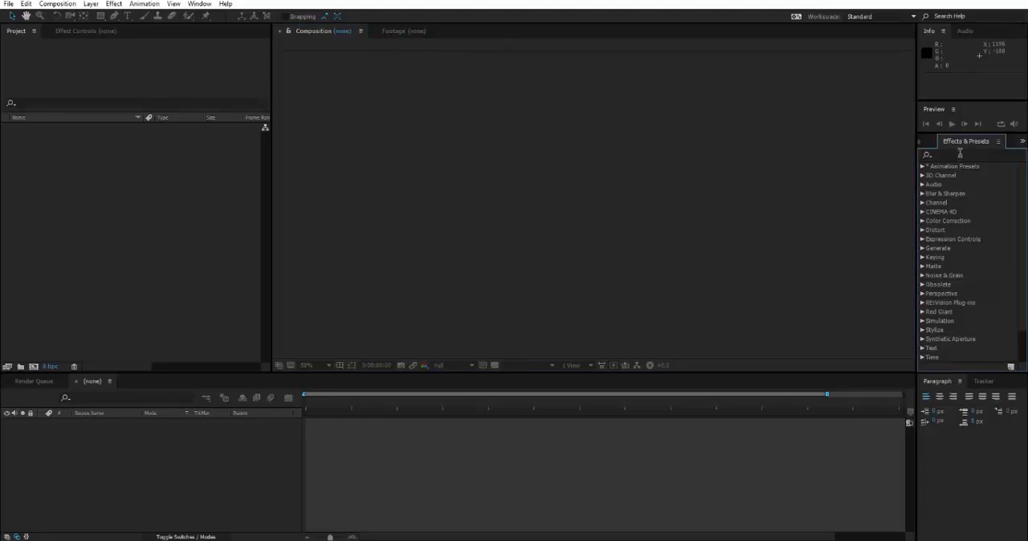
pyautogui.click(960, 154)
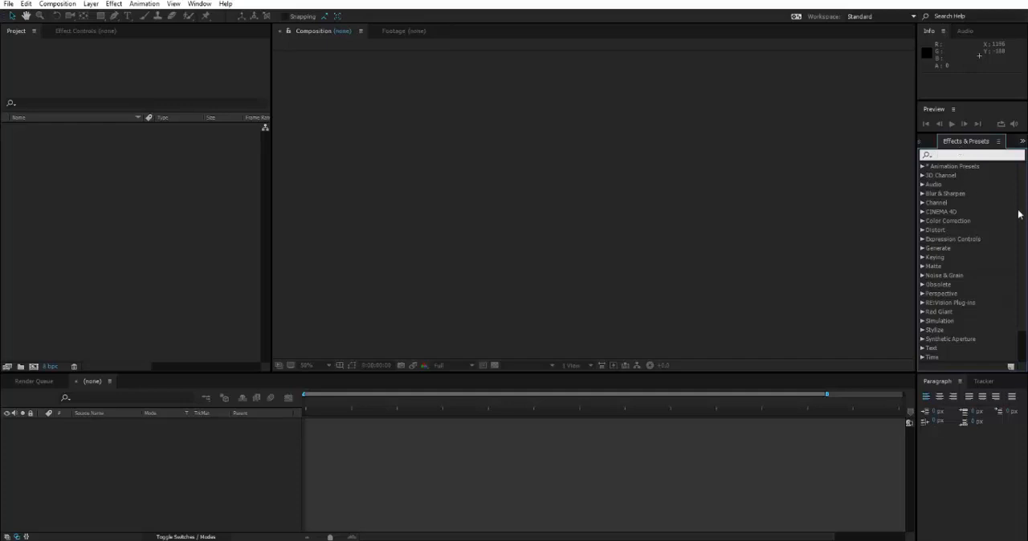
pyautogui.scroll(-4, 1021, 231)
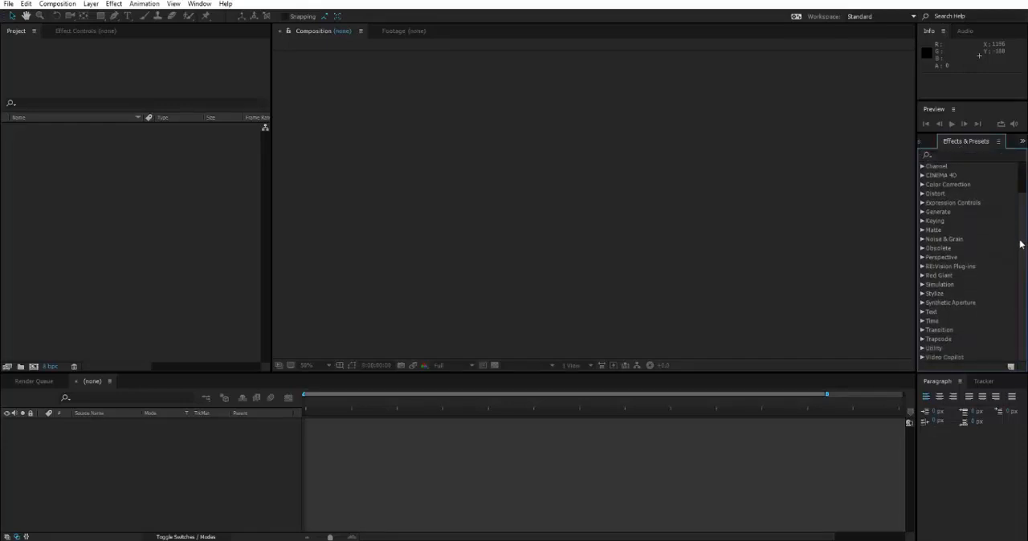
pyautogui.scroll(4, 1021, 241)
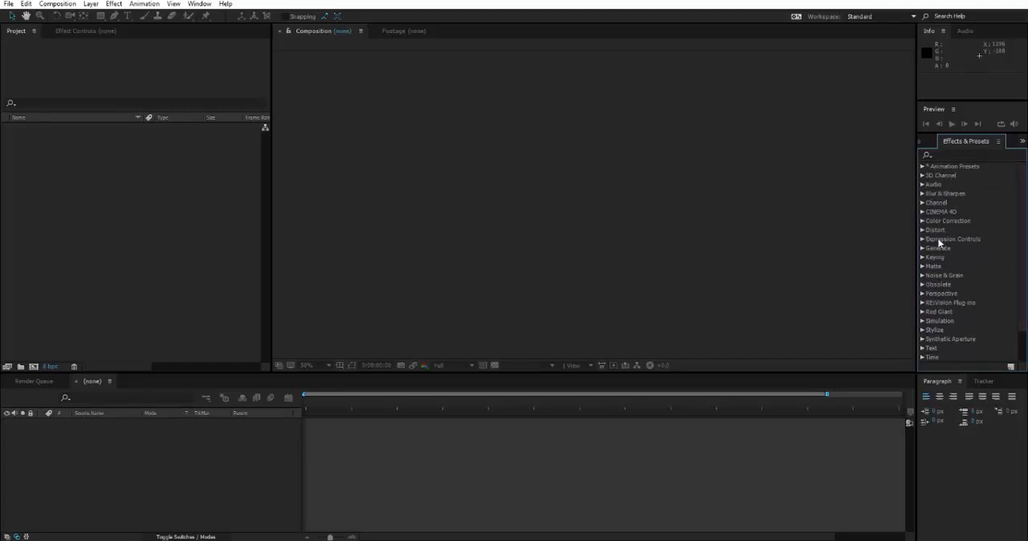
# Step: Expand the Blur & Sharpen category, look over effects such as Sharpen and CC Radial Blur, and collapse it
pyautogui.click(922, 194)
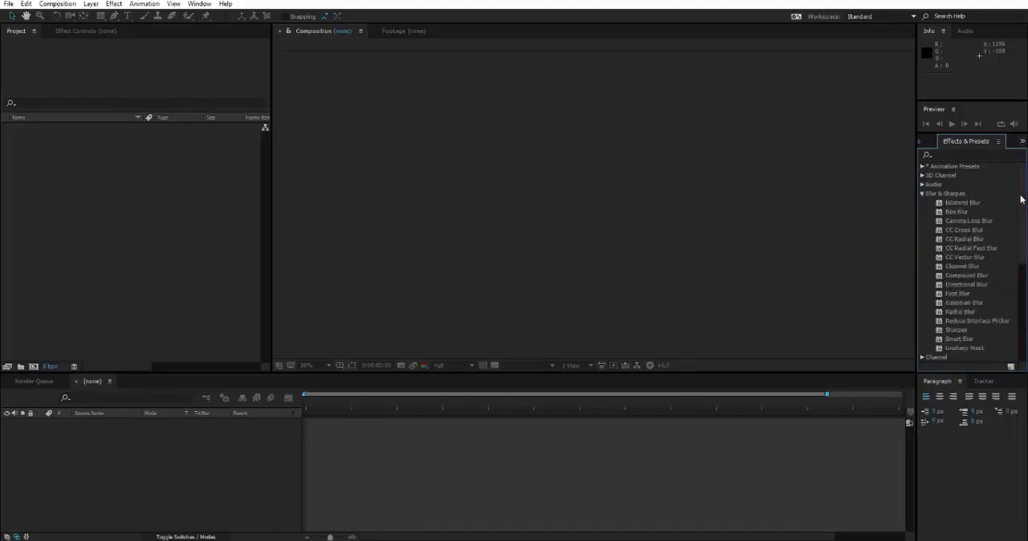
pyautogui.moveTo(1023, 200); pyautogui.dragTo(1023, 206)
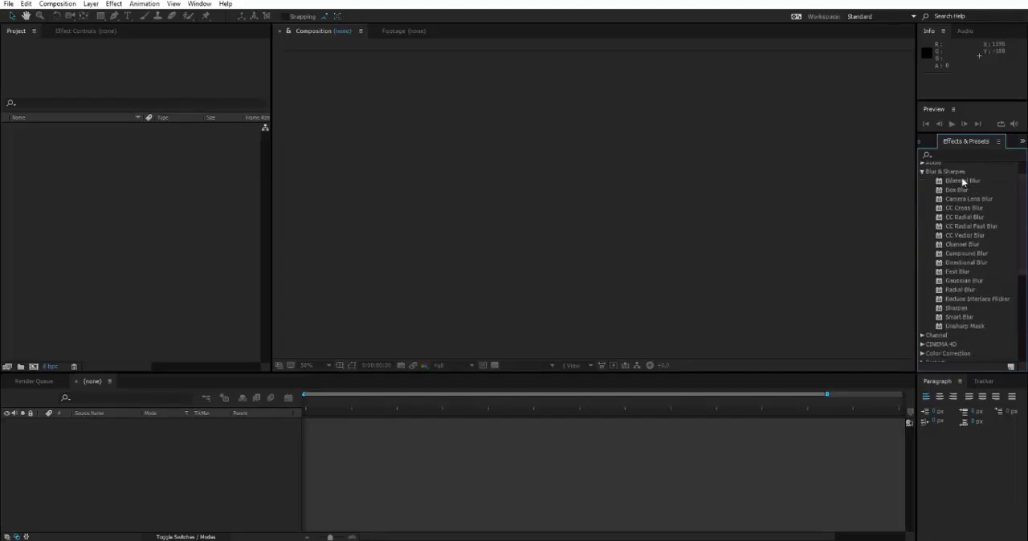
pyautogui.click(957, 311)
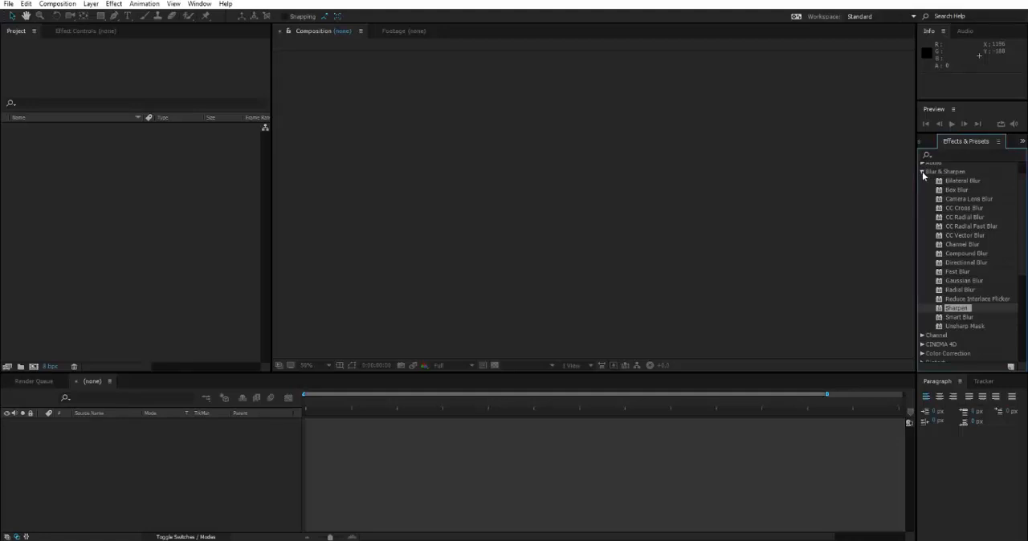
pyautogui.click(966, 182)
pyautogui.click(961, 218)
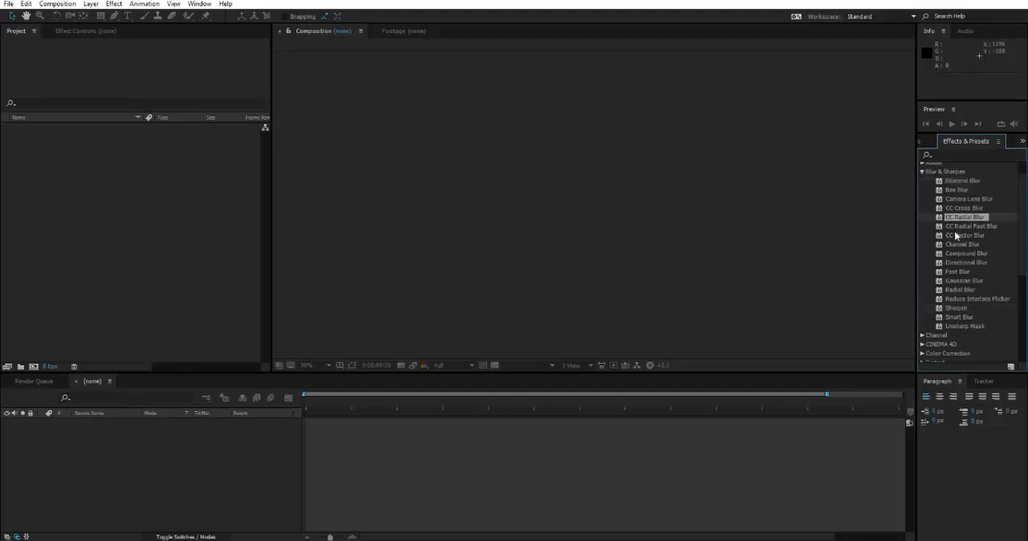
pyautogui.click(922, 171)
pyautogui.scroll(2, 949, 247)
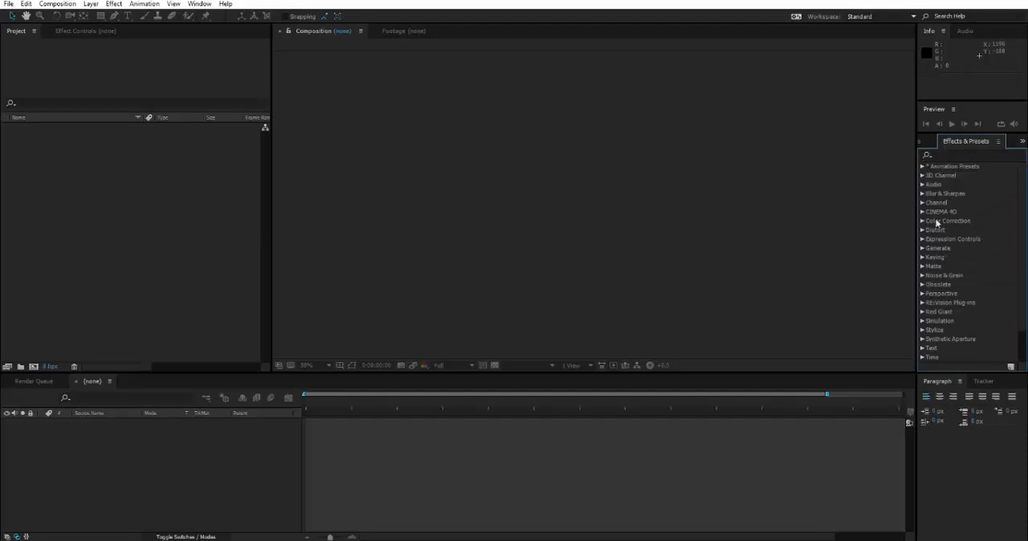
# Step: Look through the effects in the Audio, Text and Generate categories, collapsing each one after viewing
pyautogui.click(923, 184)
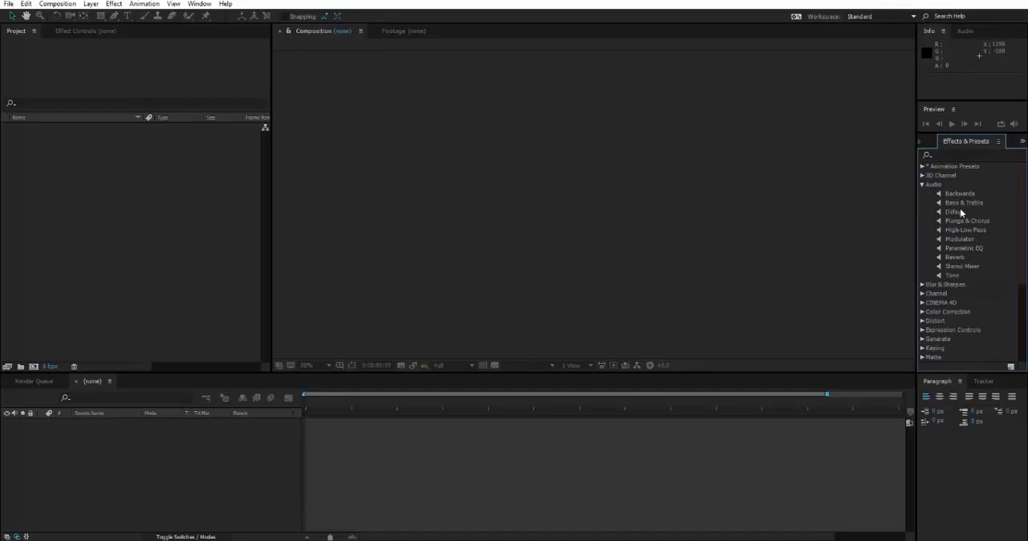
pyautogui.click(923, 186)
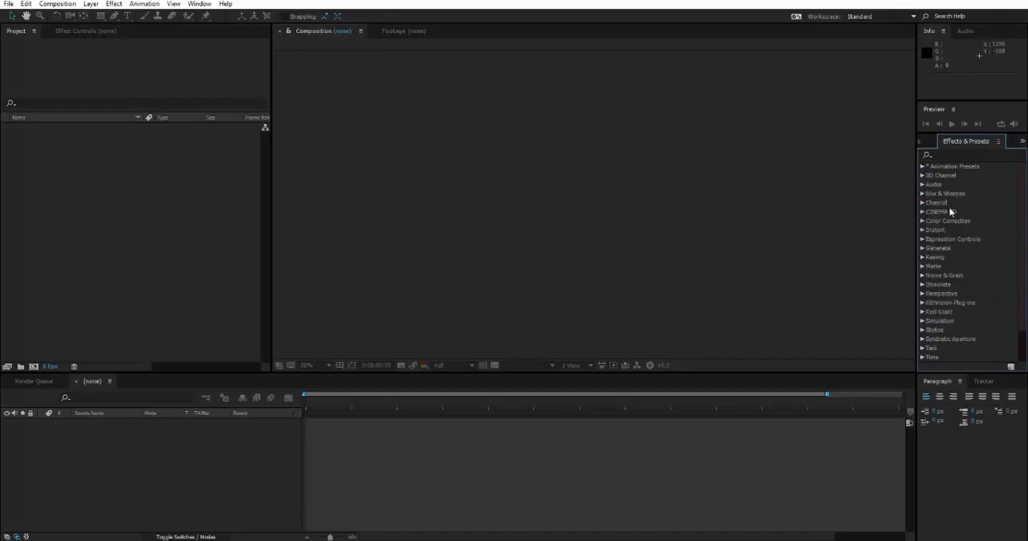
pyautogui.scroll(-2, 951, 214)
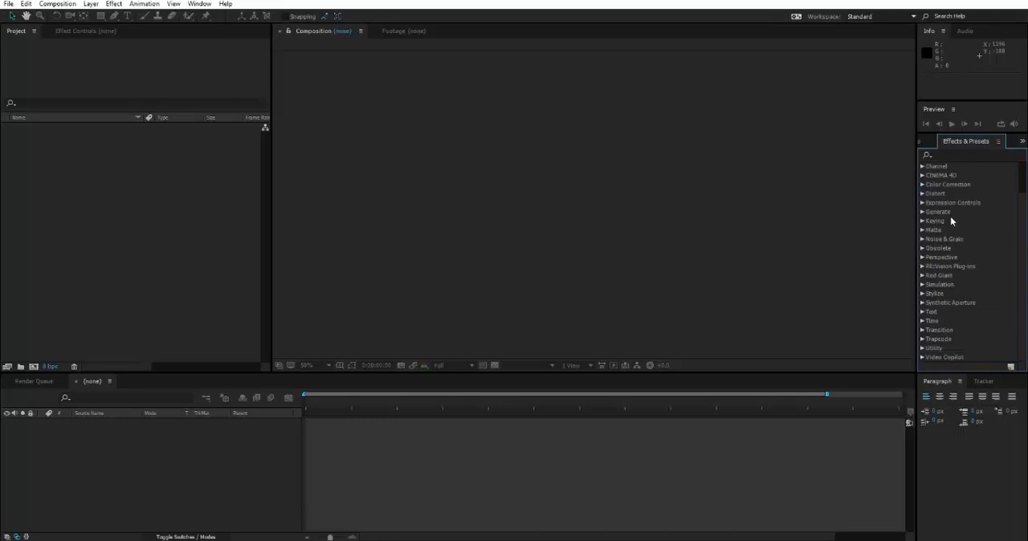
pyautogui.click(923, 311)
pyautogui.click(922, 311)
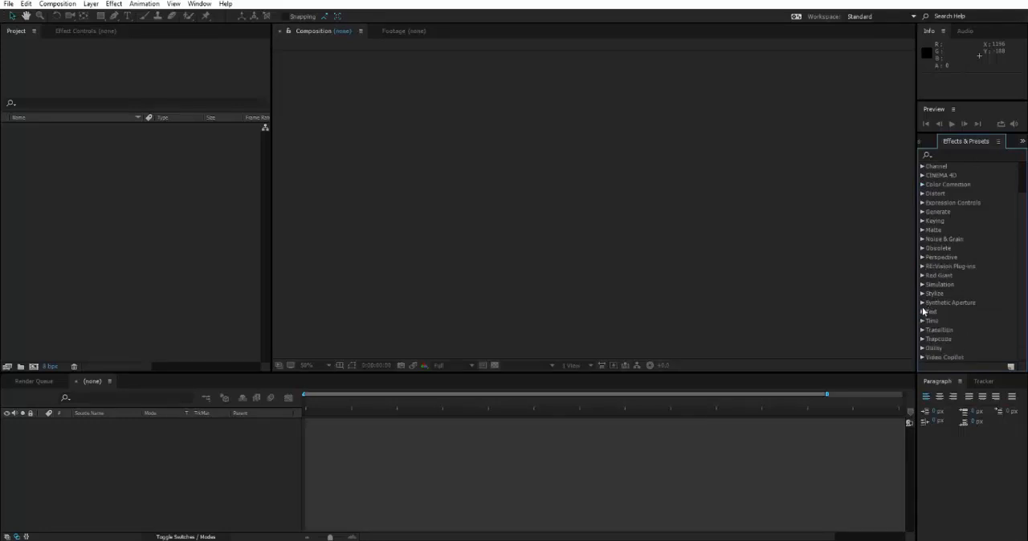
pyautogui.click(923, 213)
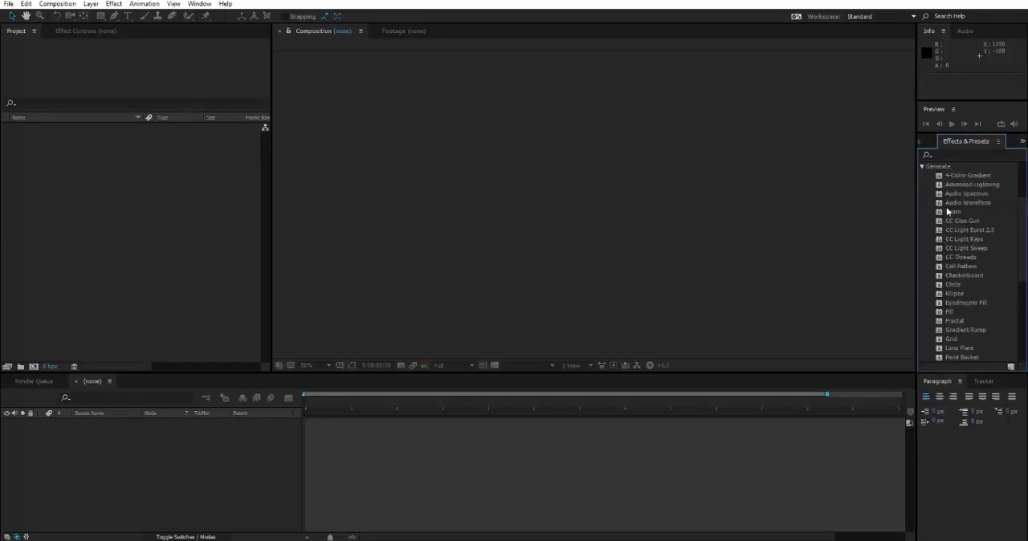
pyautogui.click(924, 168)
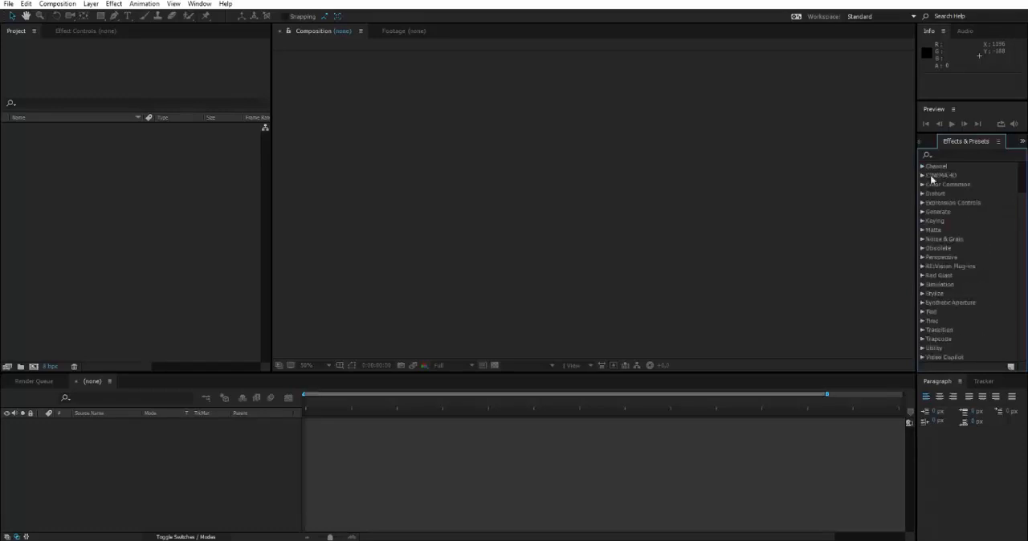
pyautogui.scroll(3, 949, 213)
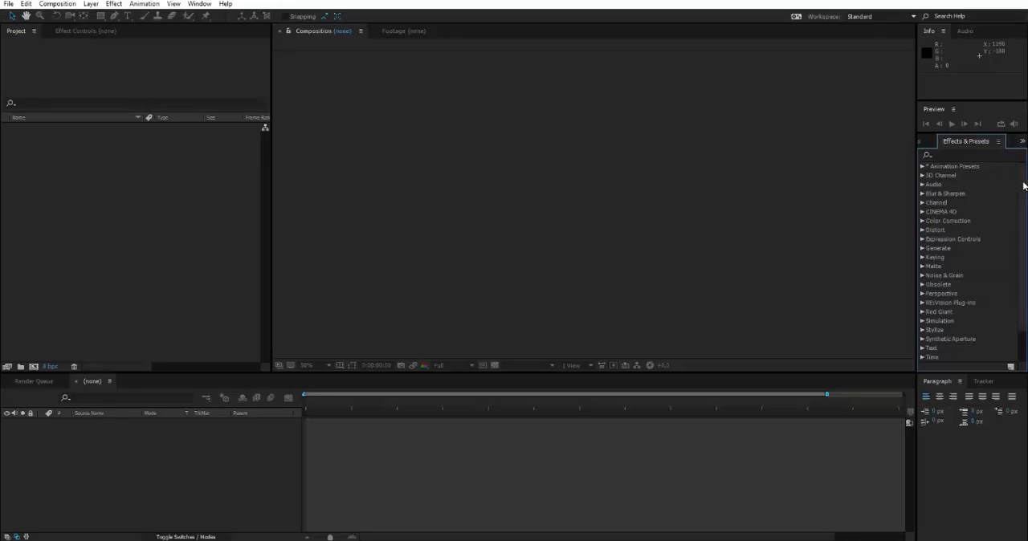
pyautogui.scroll(-3, 1023, 185)
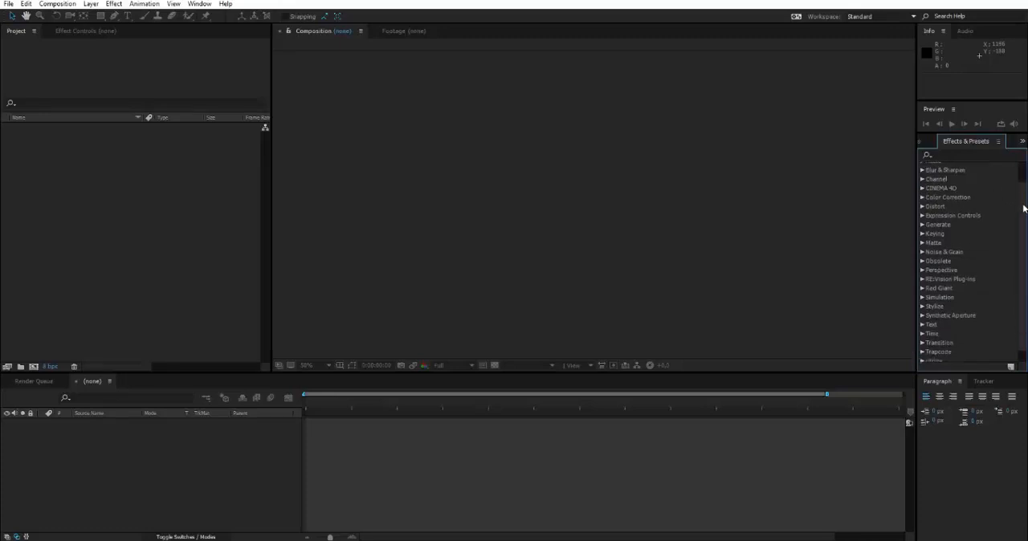
# Step: Search the effects and presets for "blur" and look through the matching effects
pyautogui.click(963, 156)
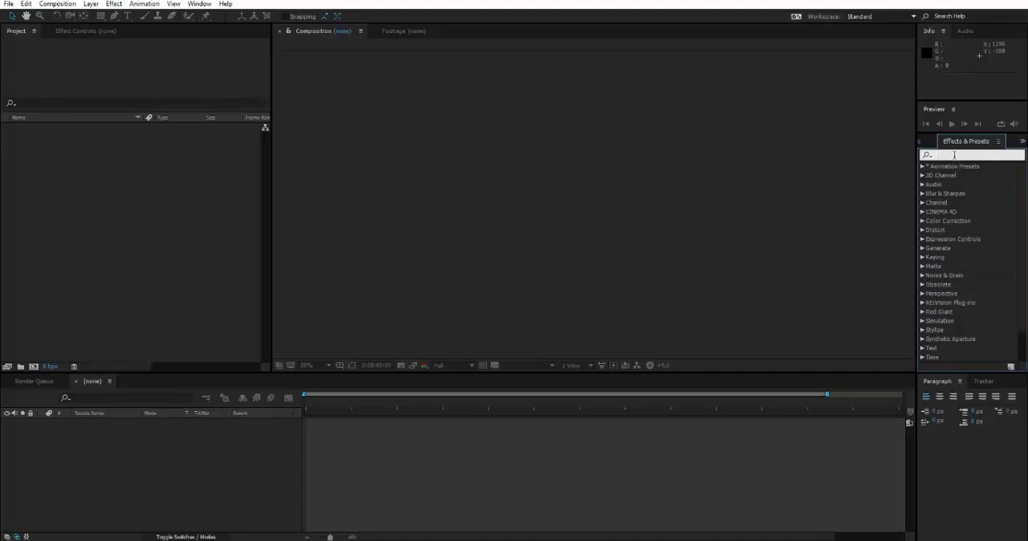
pyautogui.write('blur')
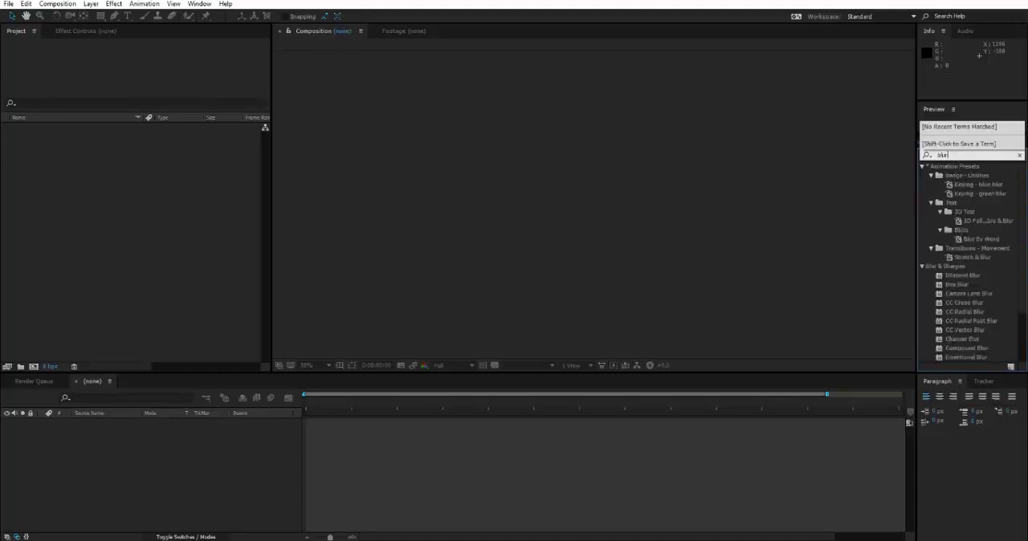
pyautogui.scroll(-3, 969, 221)
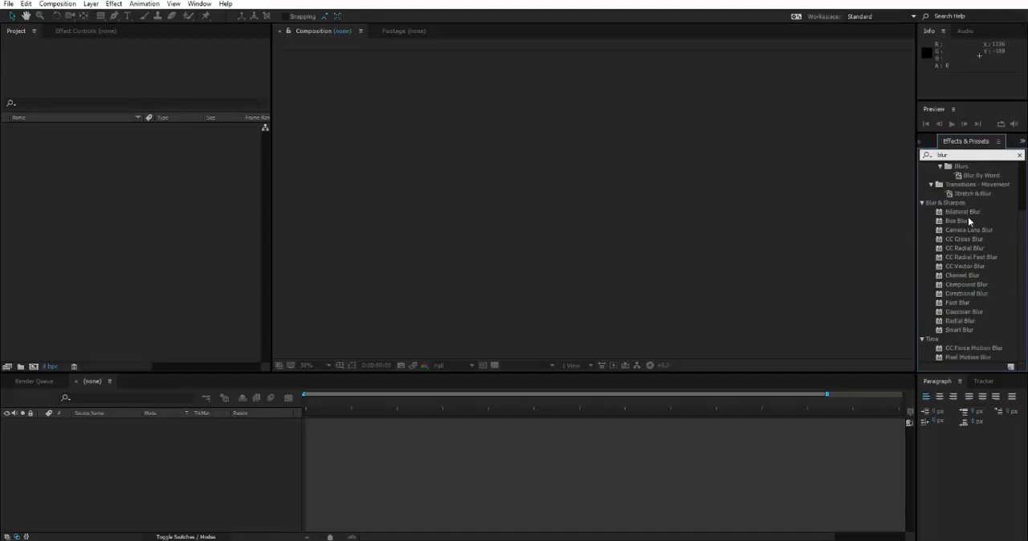
# Step: Clear the "blur" search in Effects & Presets and look through the full category list
pyautogui.scroll(3, 969, 225)
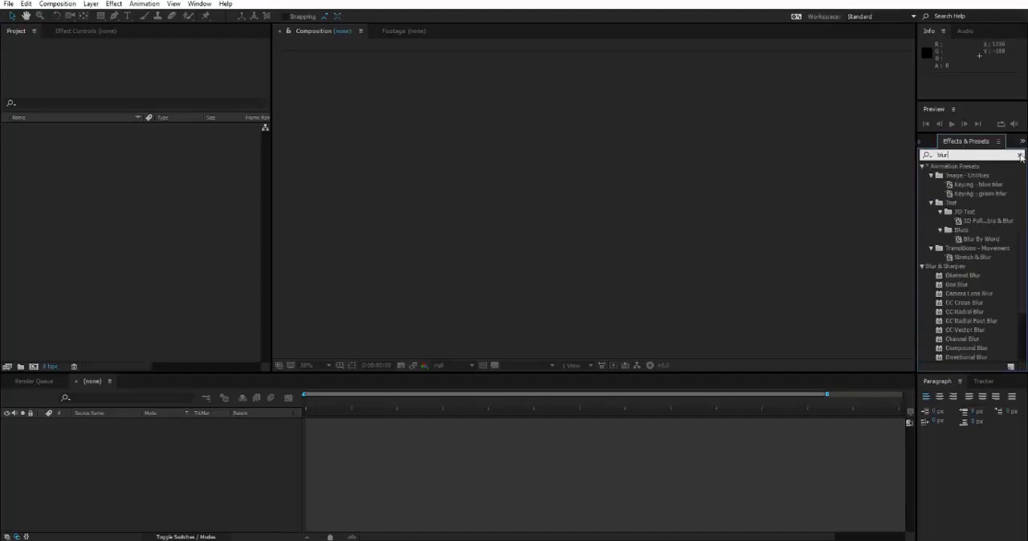
pyautogui.click(1022, 156)
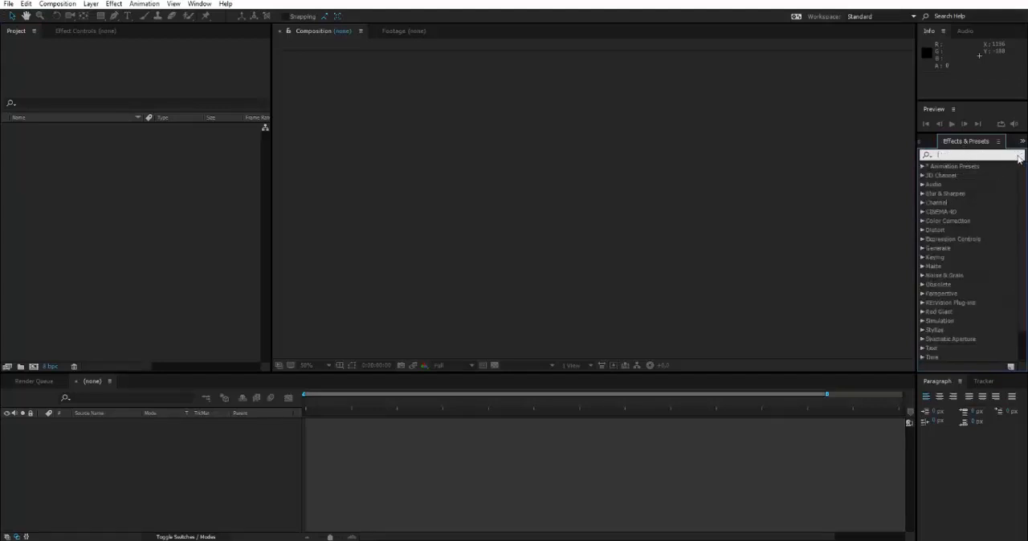
pyautogui.scroll(-2, 962, 257)
pyautogui.scroll(2, 976, 193)
# Step: Look at the Info and Audio panels
pyautogui.click(967, 88)
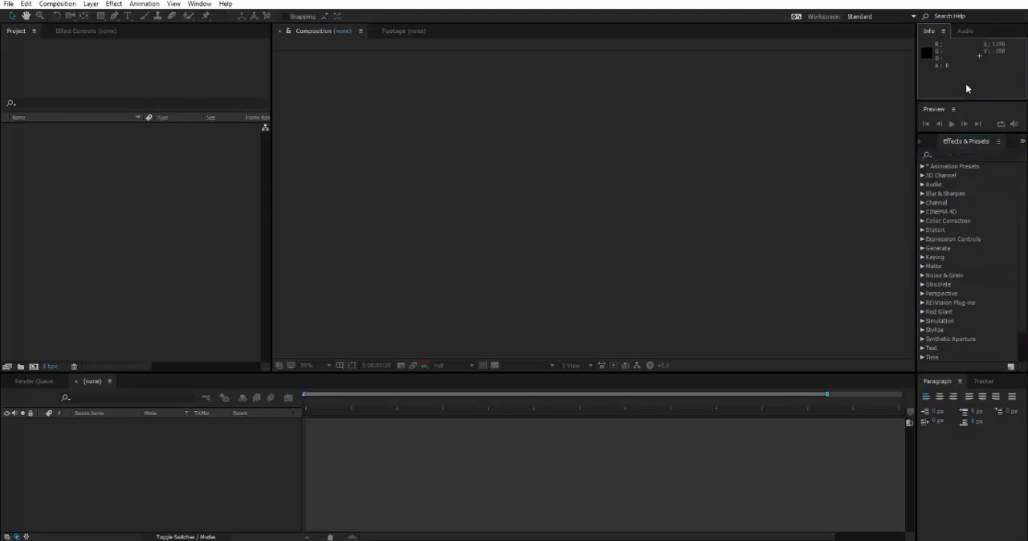
pyautogui.click(965, 32)
pyautogui.click(942, 30)
# Step: Enlarge the Preview panel to examine its playback options, and shrink it back to only the transport controls
pyautogui.moveTo(953, 133); pyautogui.dragTo(949, 276)
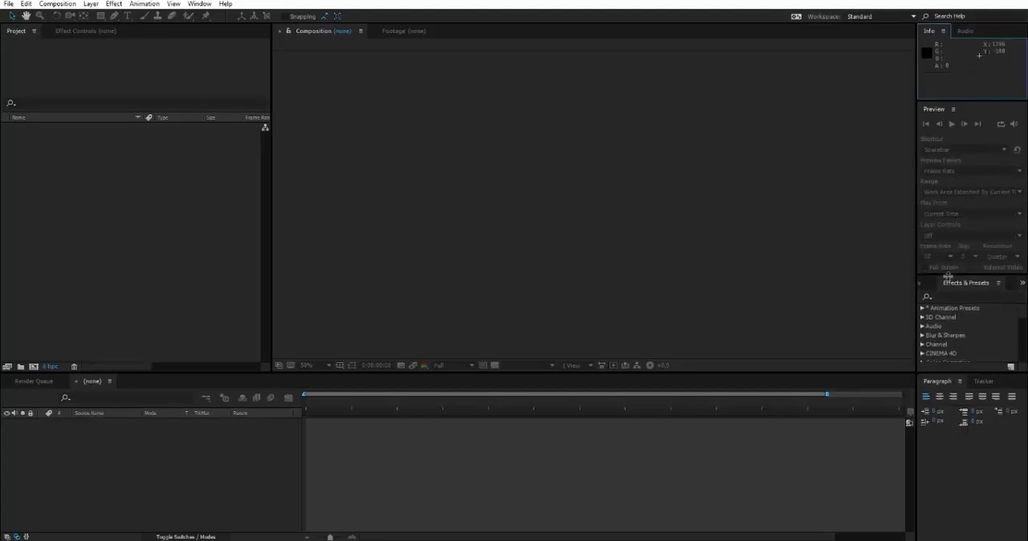
pyautogui.click(982, 116)
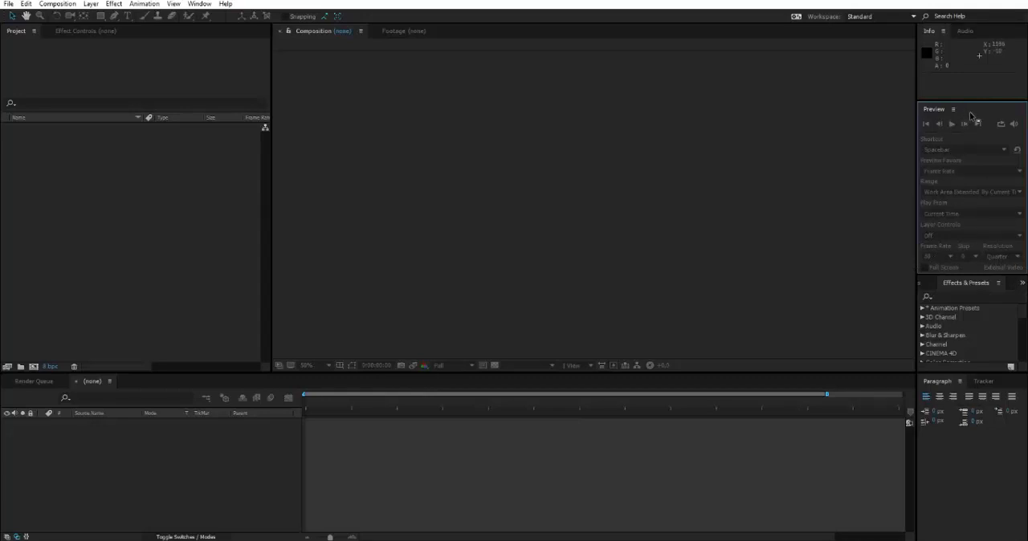
pyautogui.moveTo(965, 274); pyautogui.dragTo(981, 136)
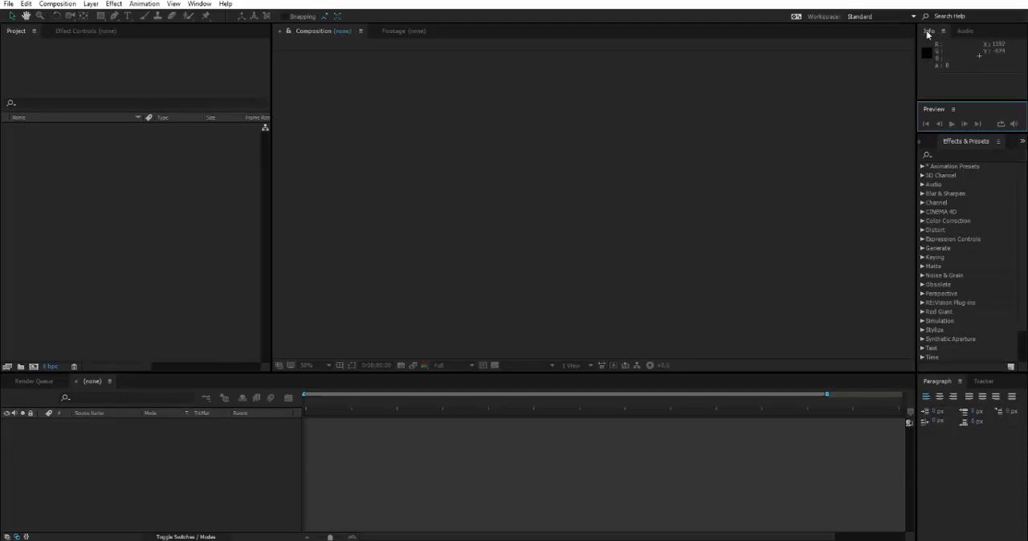
# Step: Show the Audio panel with its level meters and volume sliders in place of Info
pyautogui.click(966, 32)
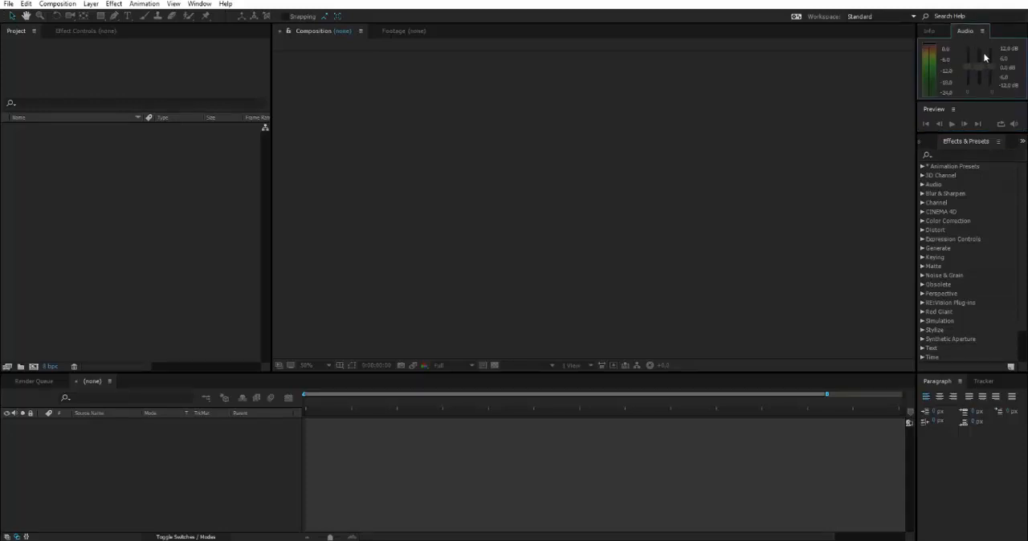
pyautogui.click(815, 154)
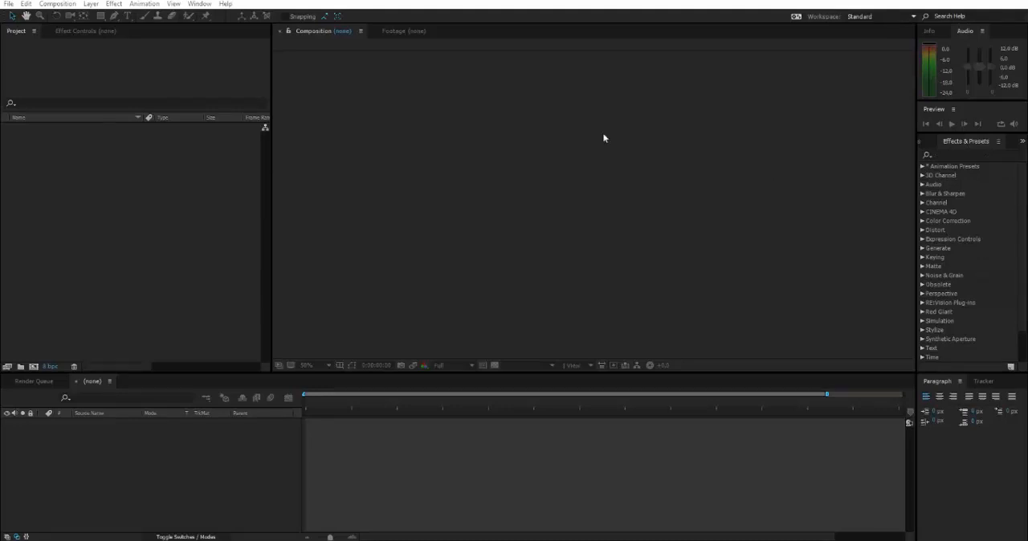
# Step: Look over the effect categories offered for layers and the search field of Effects & Presets
pyautogui.click(119, 4)
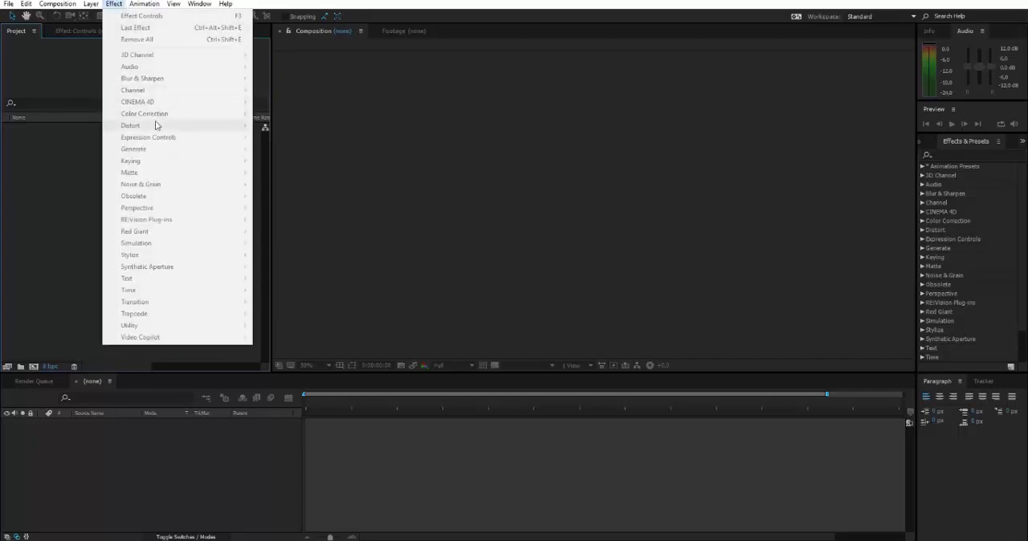
pyautogui.click(981, 156)
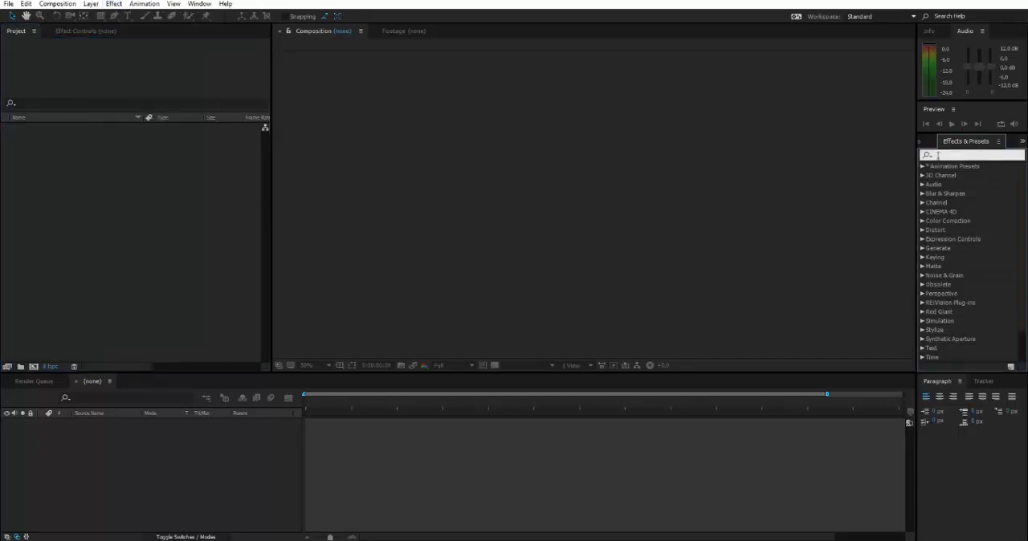
pyautogui.click(580, 139)
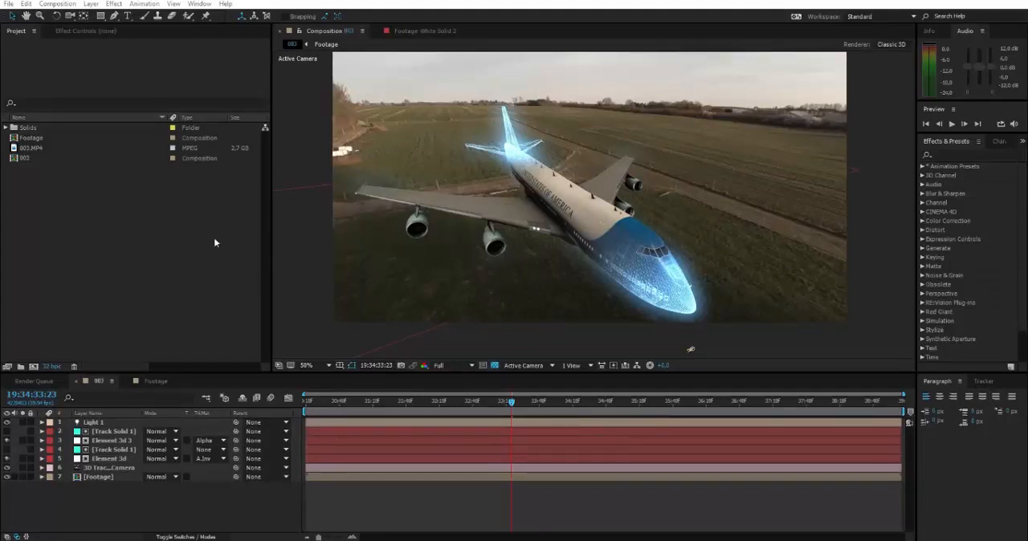
# Step: Preview composition 003 at Third resolution, scrubbing to 19:34:31:30, and set the resolution back to Full
pyautogui.click(443, 366)
pyautogui.click(445, 411)
pyautogui.click(338, 401)
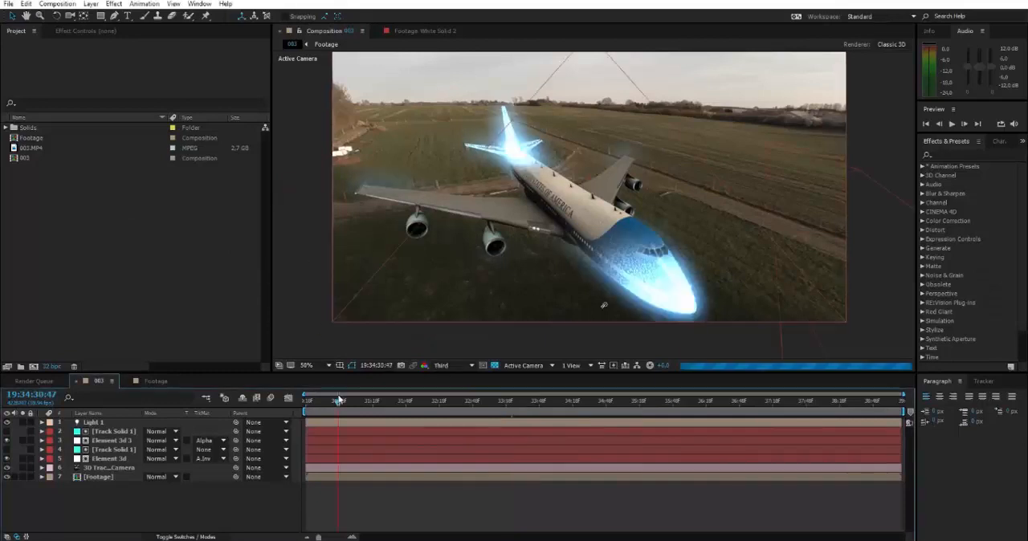
pyautogui.moveTo(338, 401); pyautogui.dragTo(387, 404)
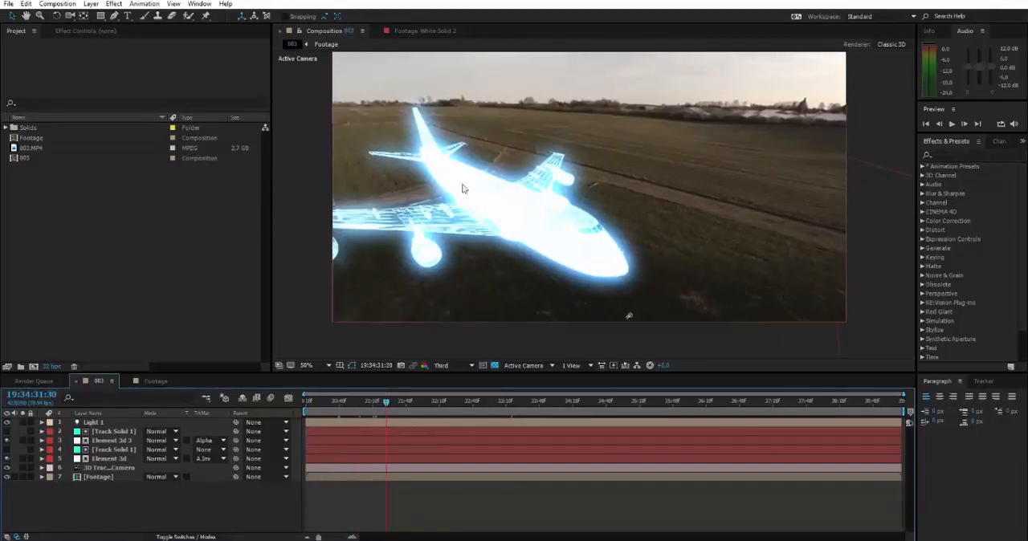
pyautogui.click(455, 368)
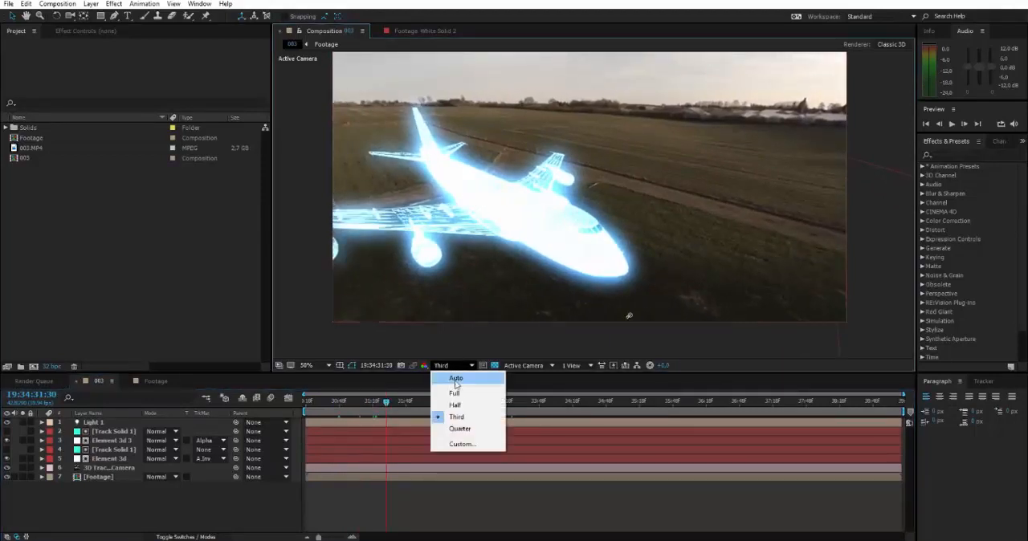
pyautogui.click(460, 389)
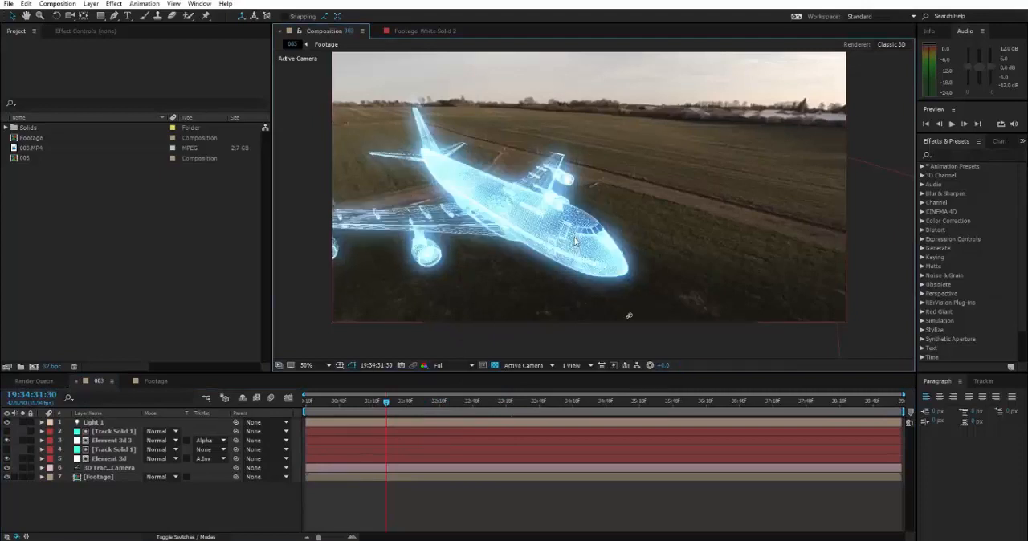
# Step: Step through composition 003 between 19:34:31:54 and 19:34:34:04 to examine the airplane's wireframe transition, ending at 19:34:33:20
pyautogui.click(412, 401)
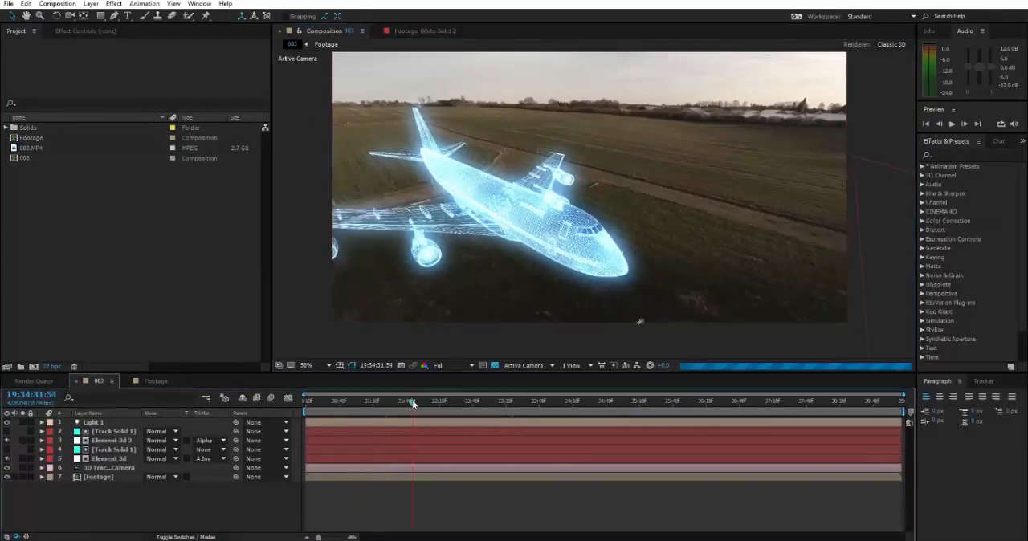
pyautogui.click(453, 405)
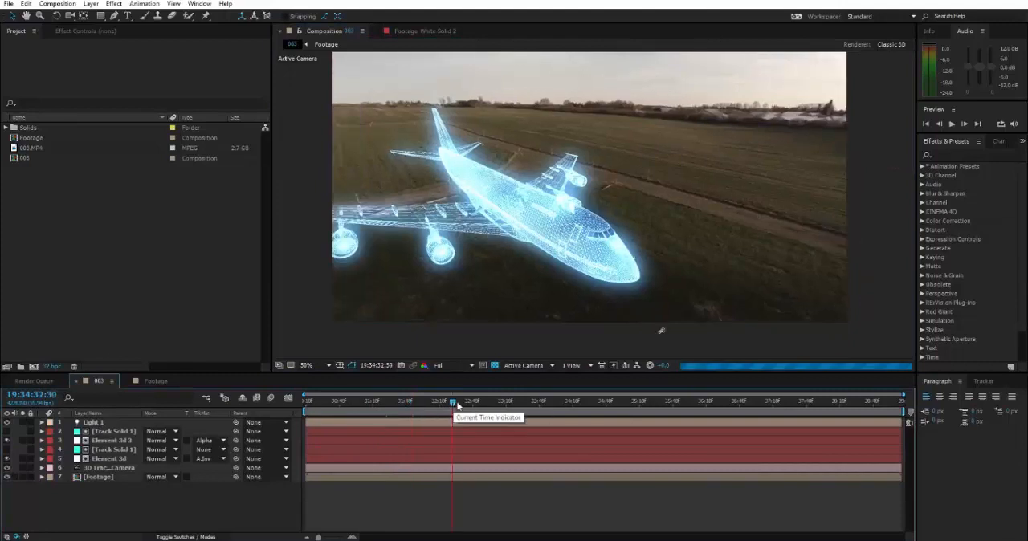
pyautogui.click(501, 405)
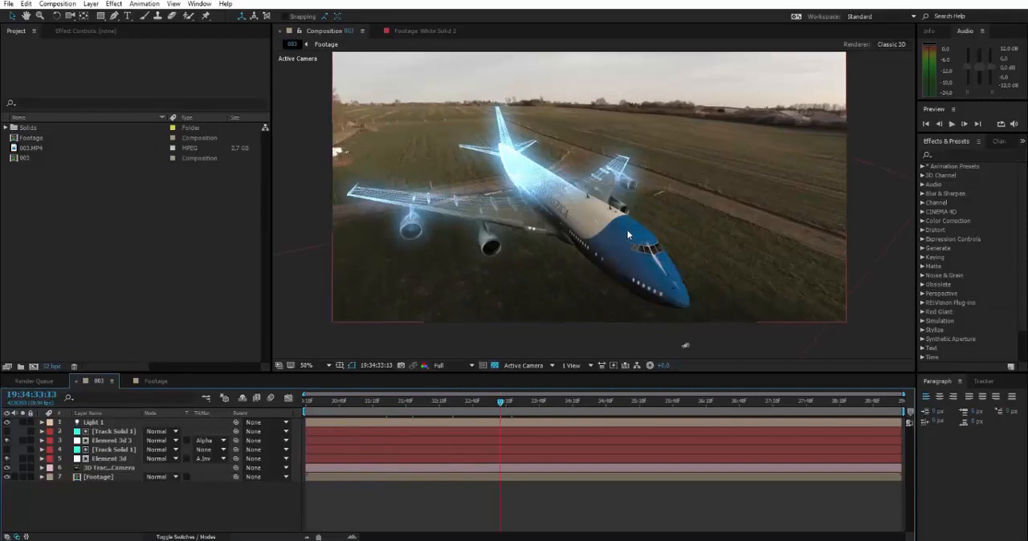
pyautogui.click(521, 404)
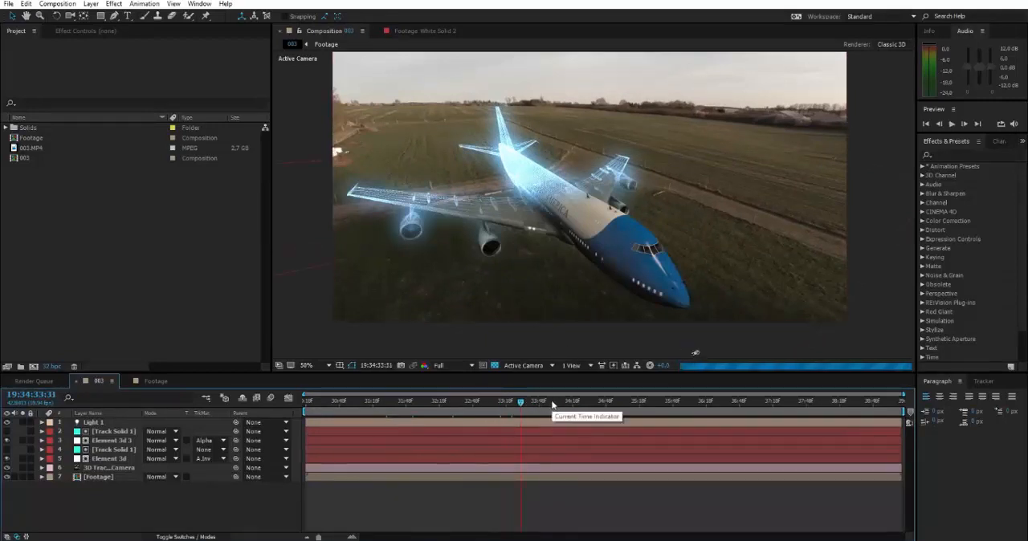
pyautogui.click(528, 403)
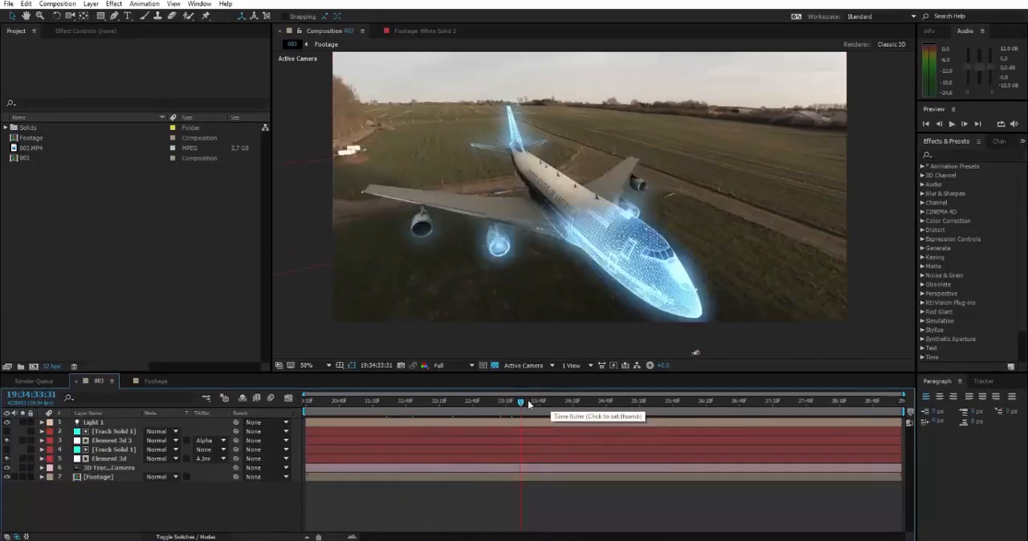
pyautogui.click(543, 403)
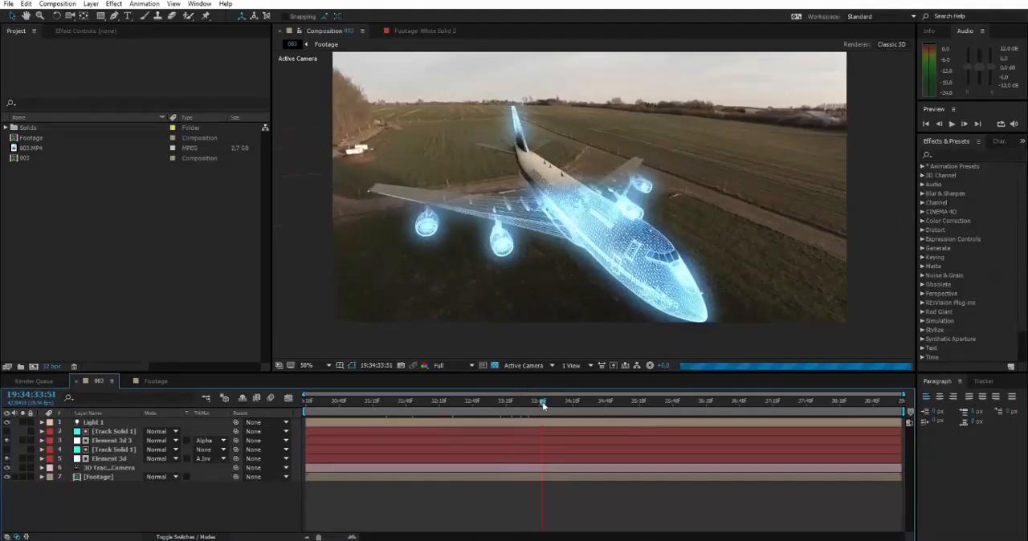
pyautogui.click(557, 403)
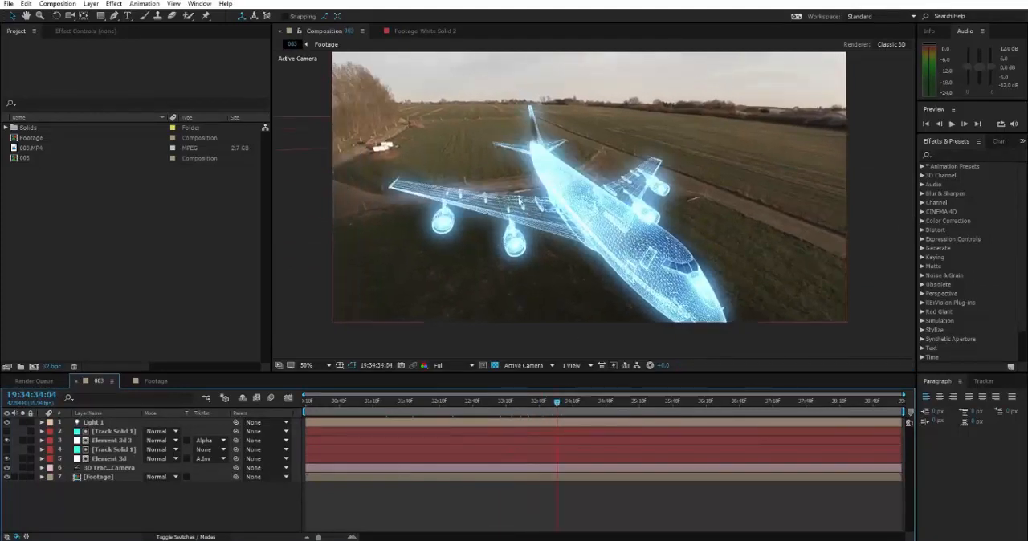
pyautogui.click(524, 401)
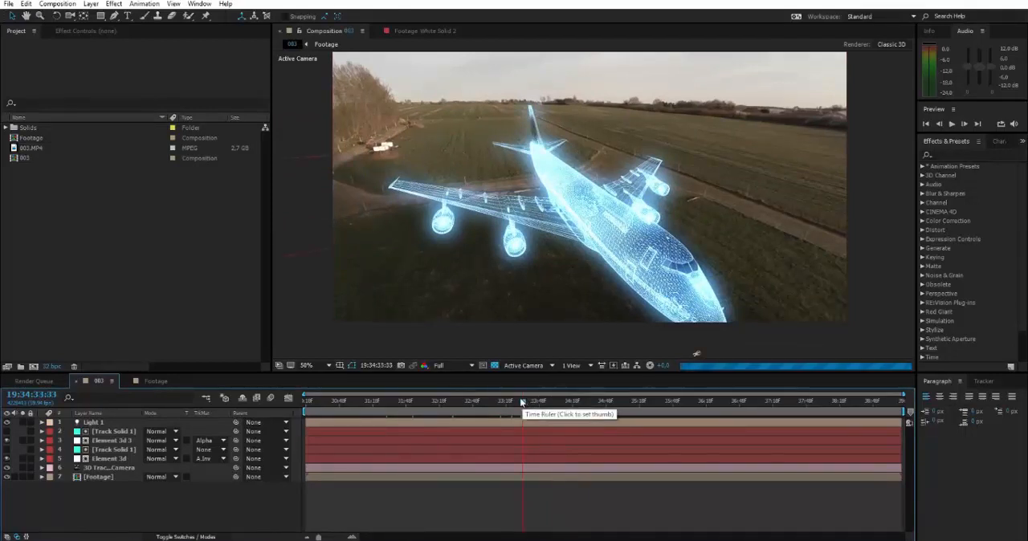
pyautogui.moveTo(521, 402); pyautogui.dragTo(508, 402)
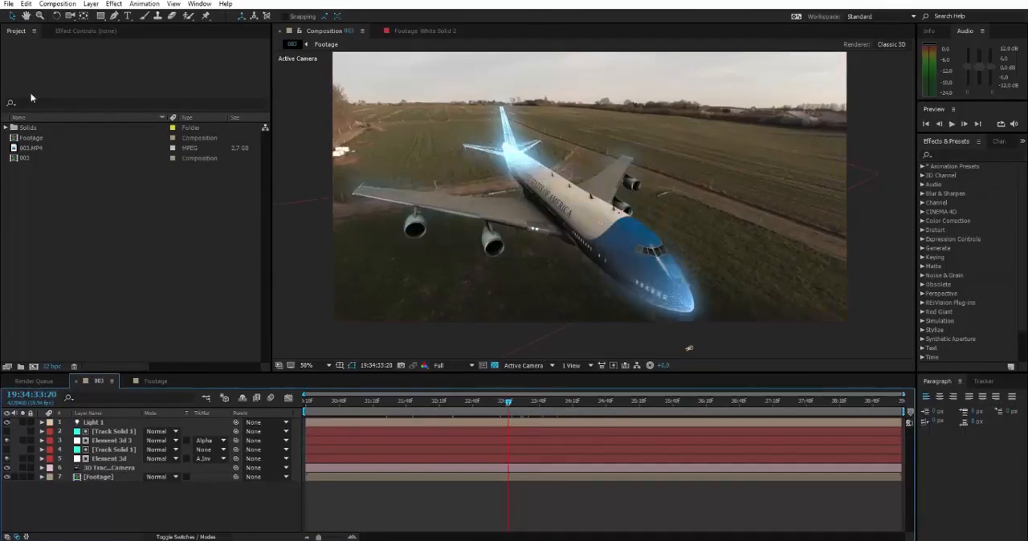
# Step: Select 003.MP4 among the project items and open it in the Footage viewer
pyautogui.click(17, 33)
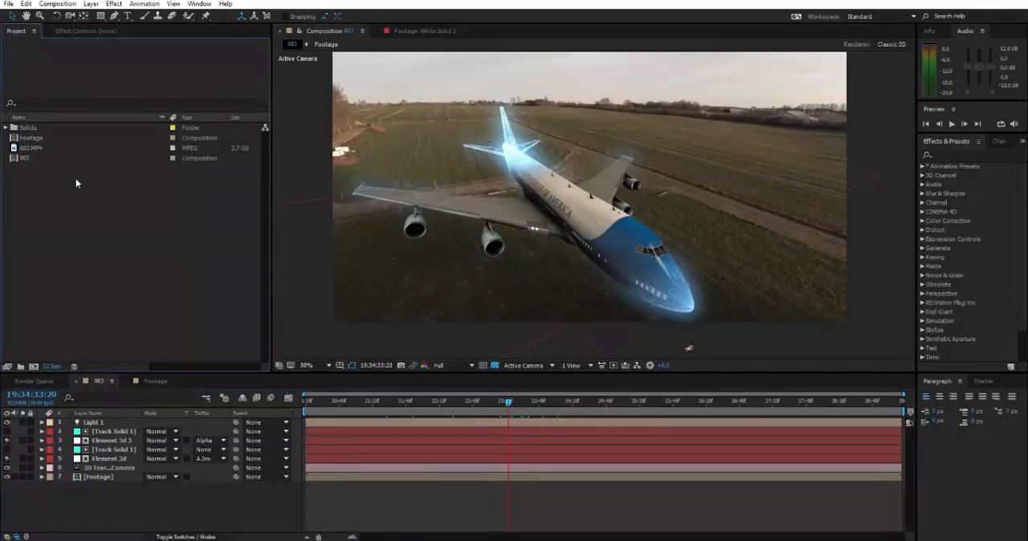
pyautogui.click(24, 149)
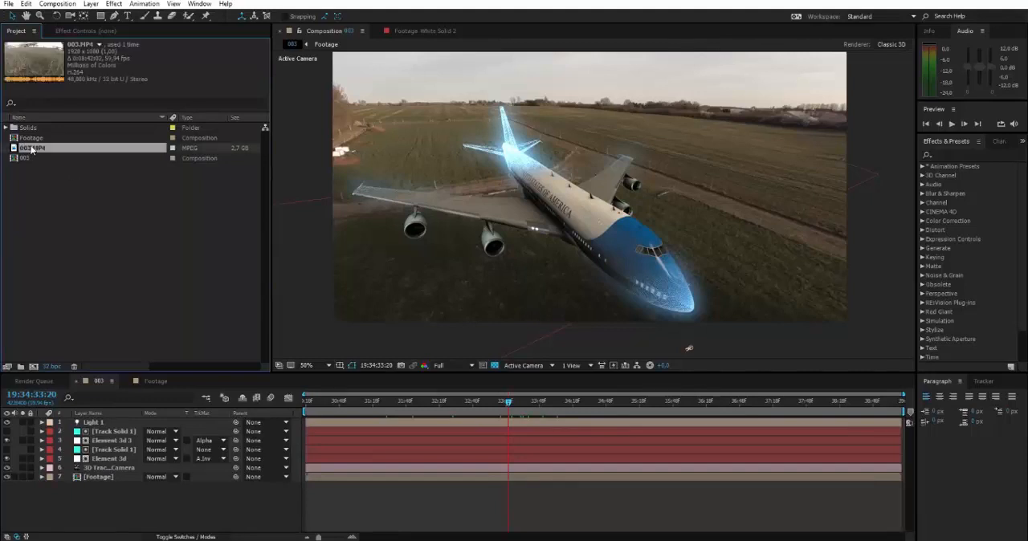
pyautogui.doubleClick(32, 150)
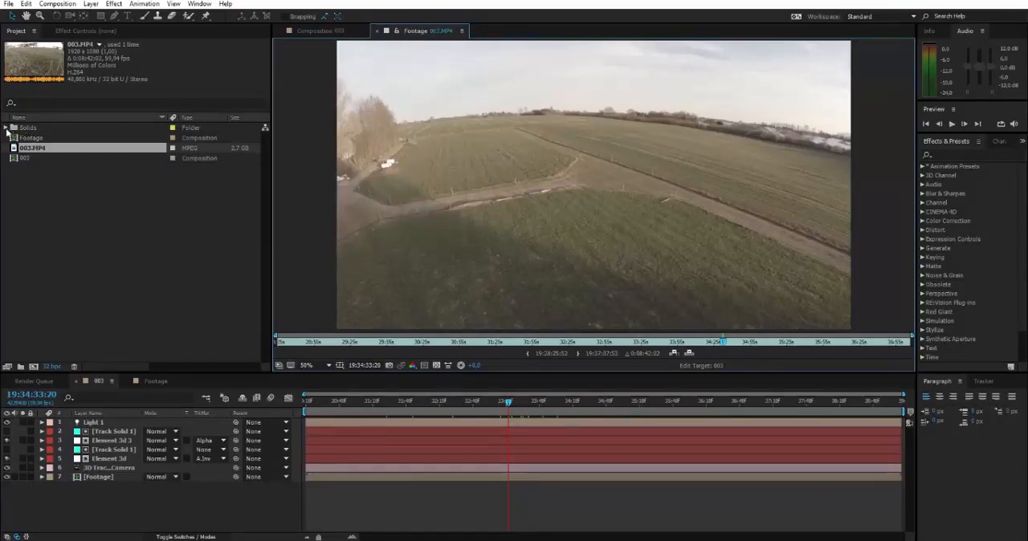
# Step: Expand the Solids folder and view White Solid 2 in the Footage viewer
pyautogui.click(7, 129)
pyautogui.doubleClick(50, 138)
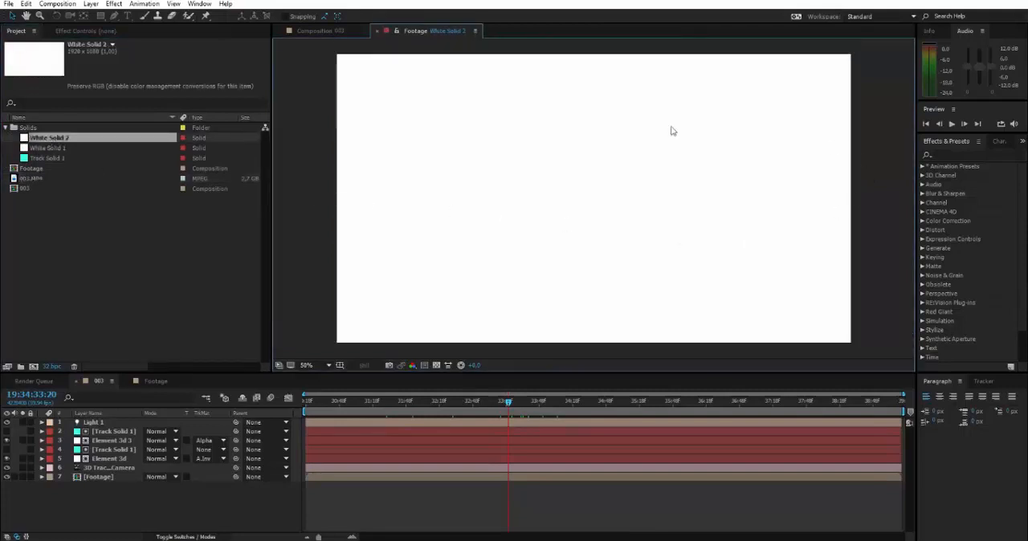
pyautogui.moveTo(635, 161); pyautogui.dragTo(645, 128)
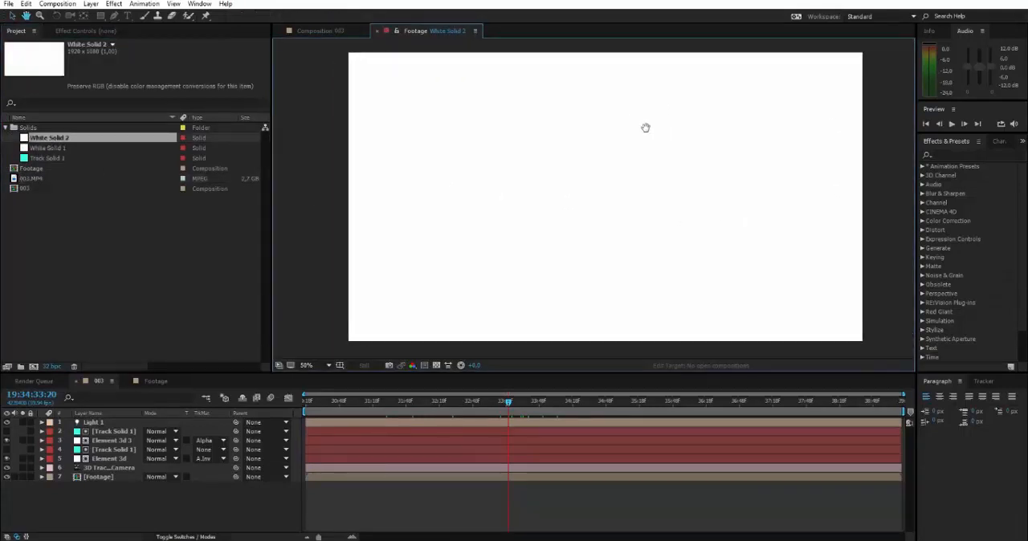
# Step: Reopen 003.MP4 in the Footage viewer and scrub the raw clip back to 19:31:56:06
pyautogui.doubleClick(32, 180)
pyautogui.moveTo(521, 135); pyautogui.dragTo(521, 130)
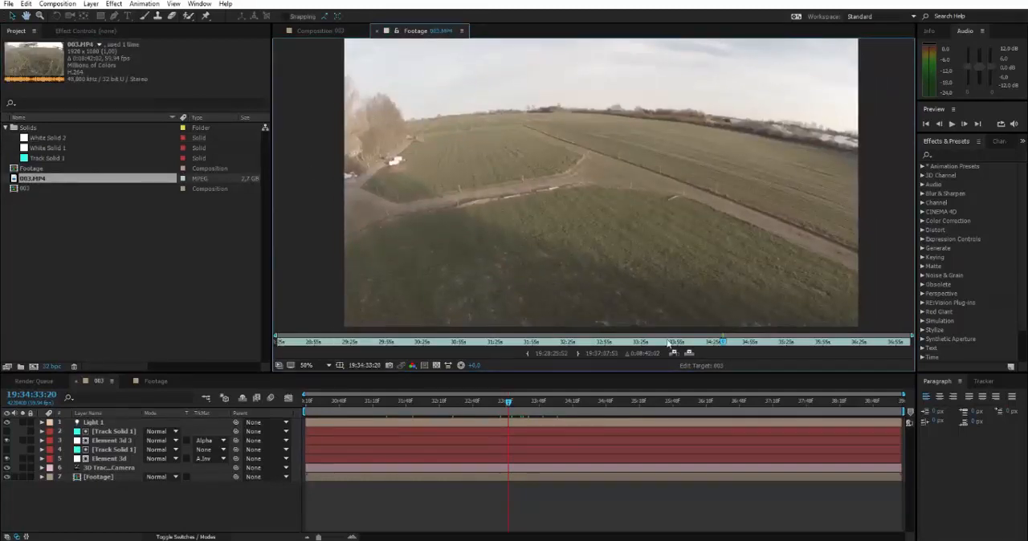
pyautogui.click(717, 346)
pyautogui.moveTo(717, 345); pyautogui.dragTo(533, 345)
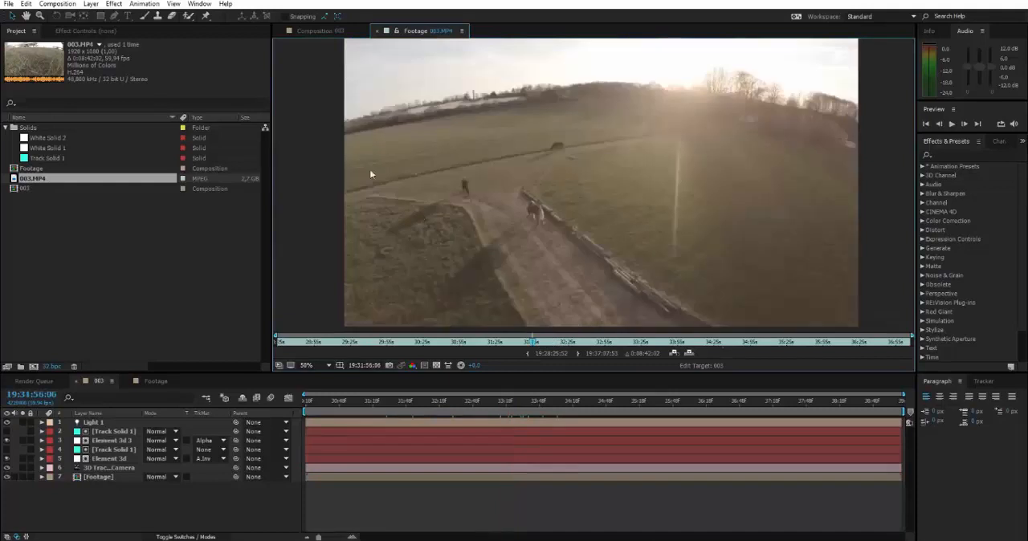
# Step: Return to the composition 003 view and scrub its timeline to 19:34:33:25 to show the airplane
pyautogui.click(314, 31)
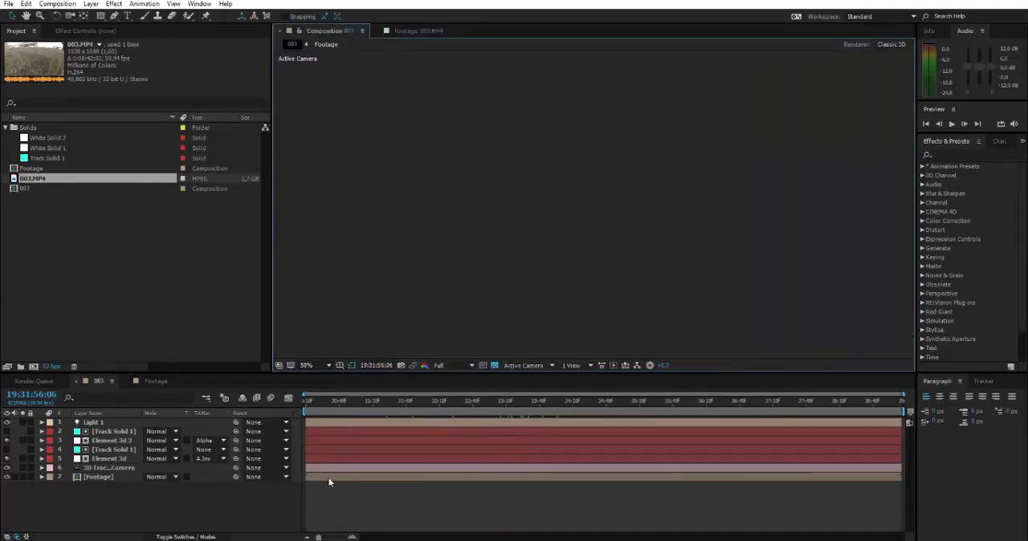
pyautogui.moveTo(369, 399); pyautogui.dragTo(514, 402)
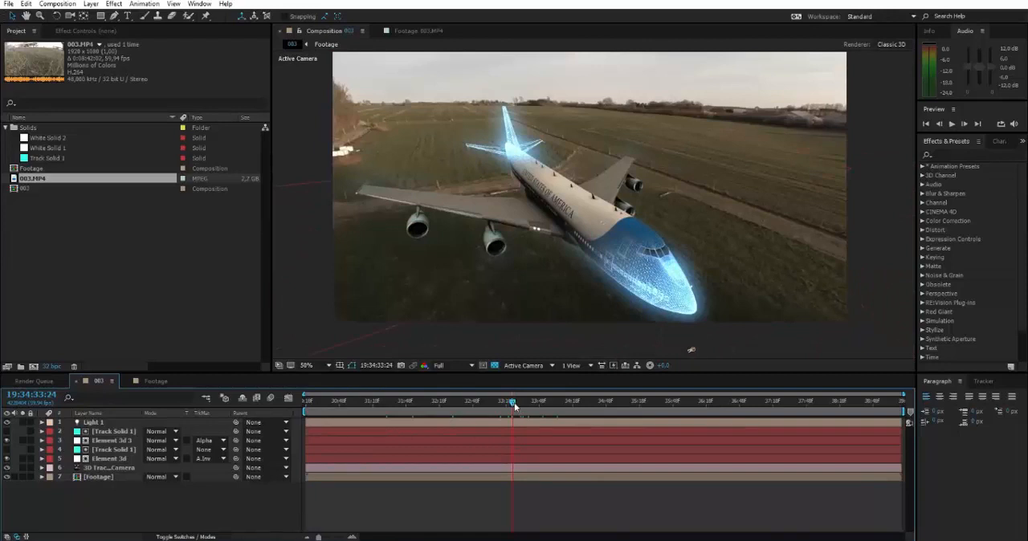
pyautogui.moveTo(512, 404); pyautogui.dragTo(503, 405)
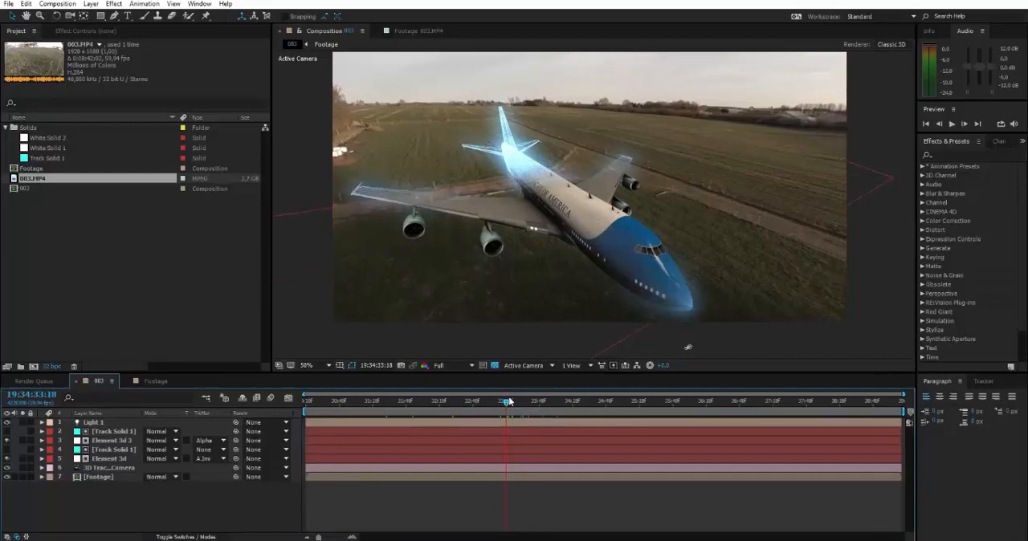
pyautogui.moveTo(508, 401); pyautogui.dragTo(514, 401)
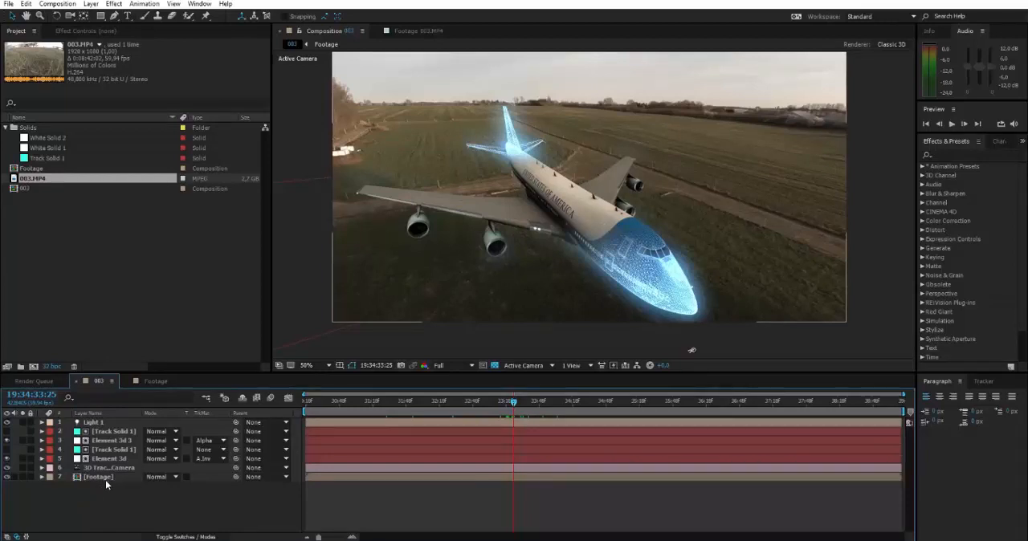
# Step: Select the Footage, 3D Tracker Camera, Track Solid 1 and Light 1 layers in turn to examine the layer stack of composition 003
pyautogui.click(105, 481)
pyautogui.click(99, 499)
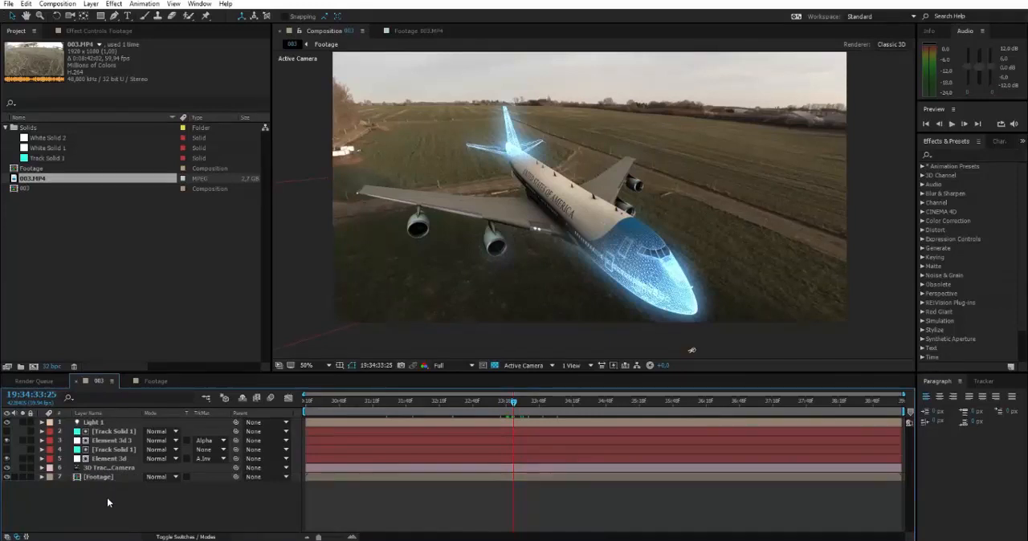
pyautogui.click(99, 480)
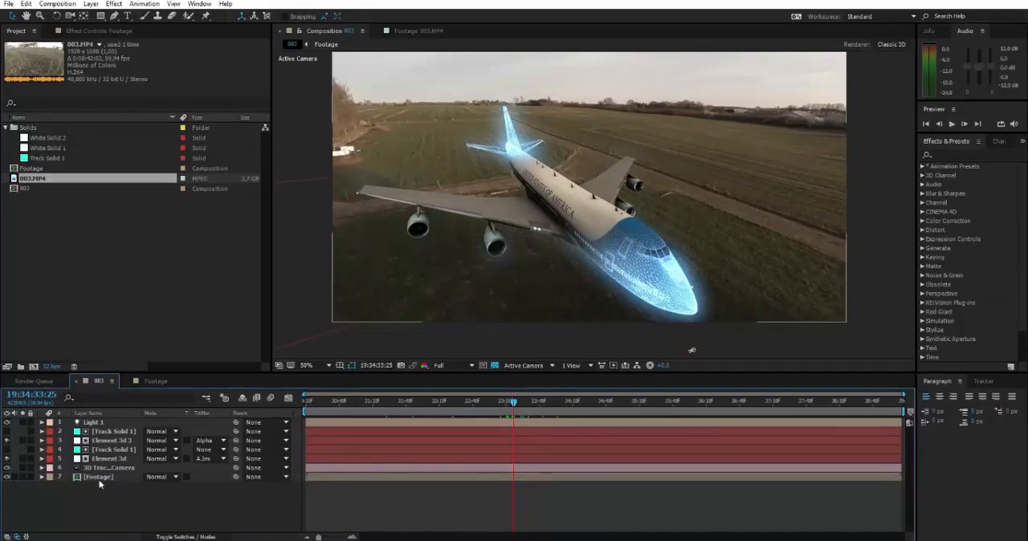
pyautogui.click(100, 479)
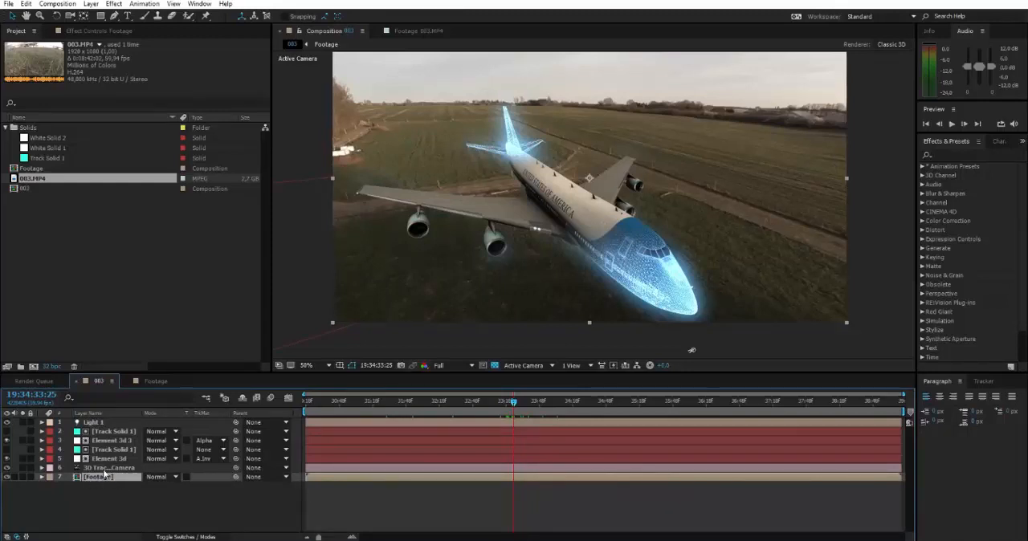
pyautogui.click(104, 470)
pyautogui.click(100, 435)
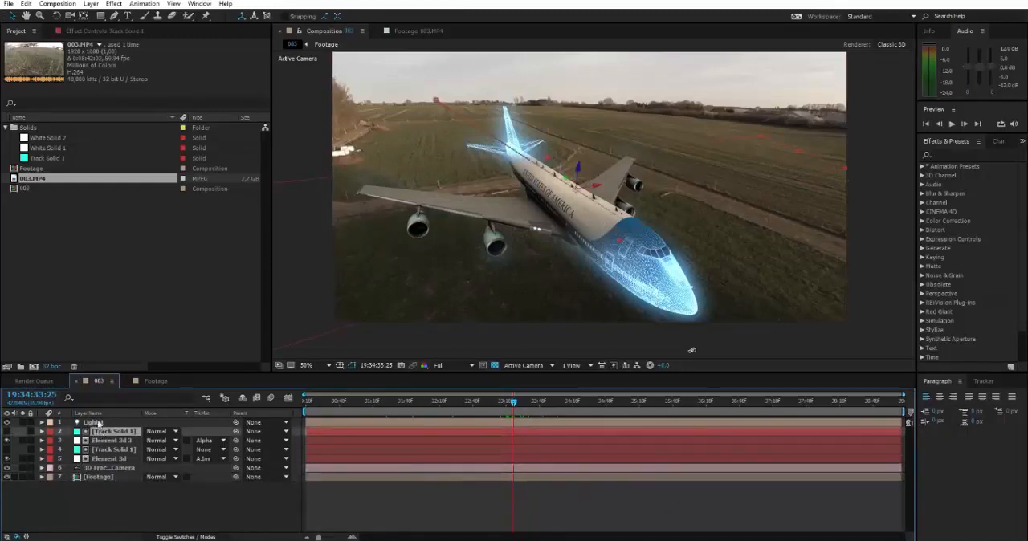
pyautogui.click(97, 424)
pyautogui.click(194, 523)
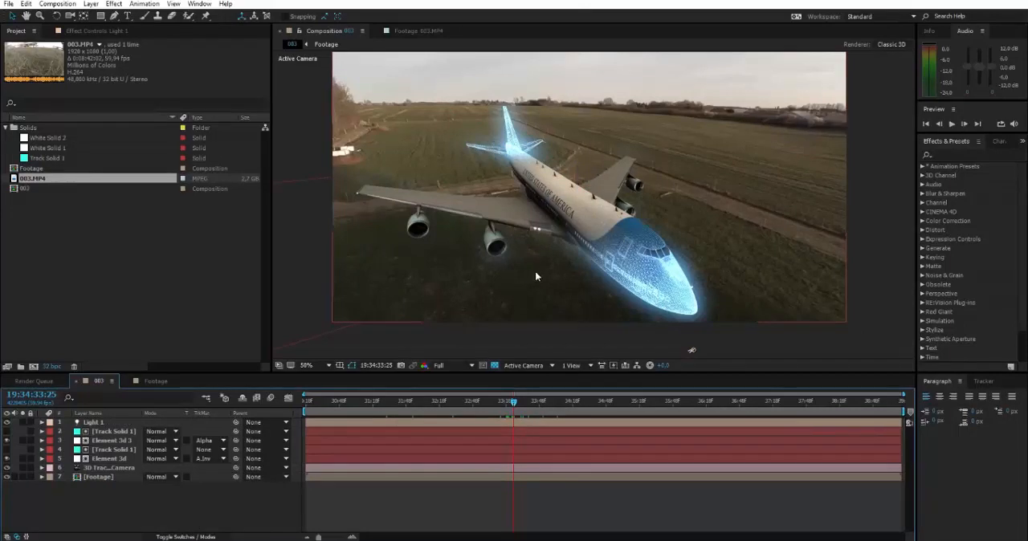
pyautogui.moveTo(551, 249); pyautogui.dragTo(549, 277)
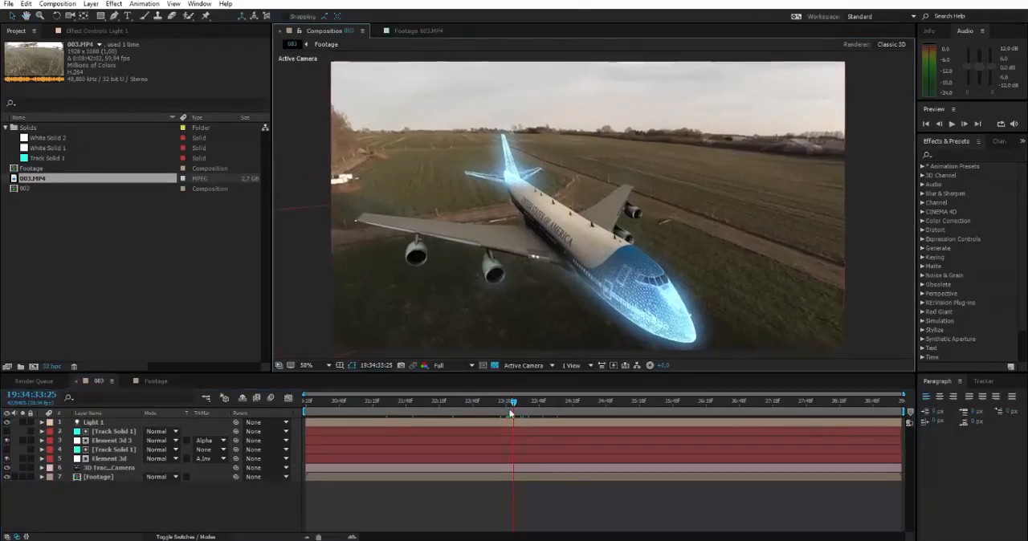
# Step: Show the effect controls of the Footage layer and collapse its 3D Camera Tracker settings
pyautogui.click(92, 478)
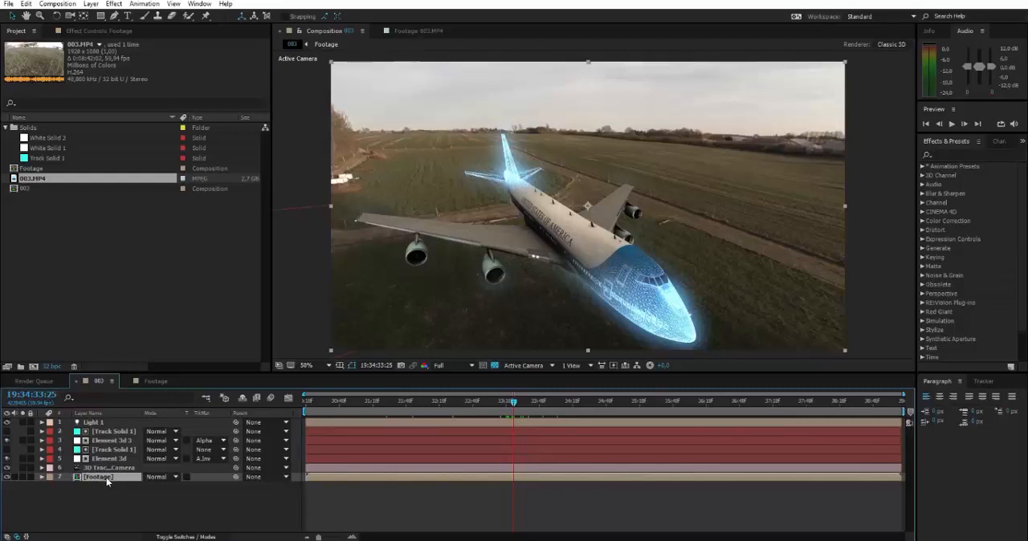
pyautogui.click(103, 31)
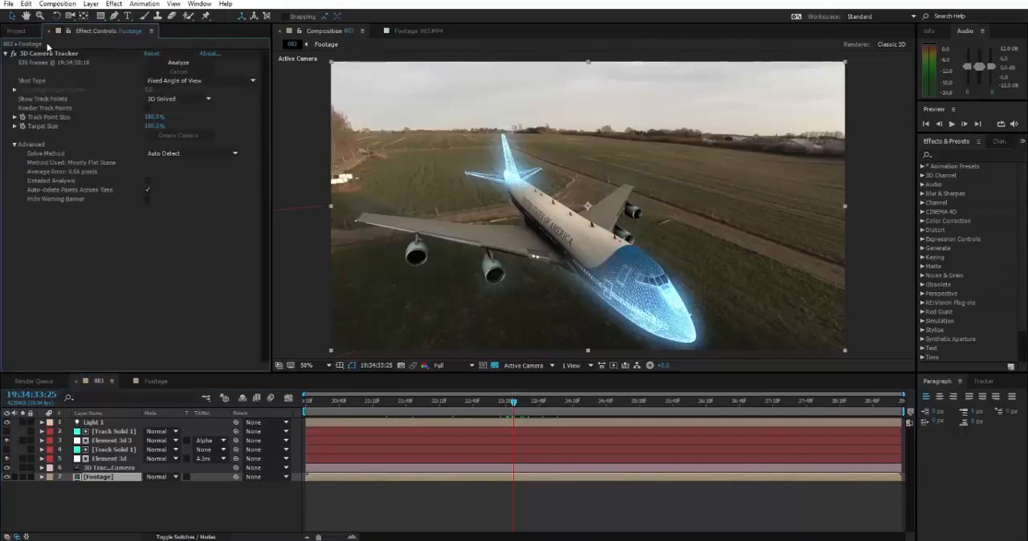
pyautogui.click(6, 54)
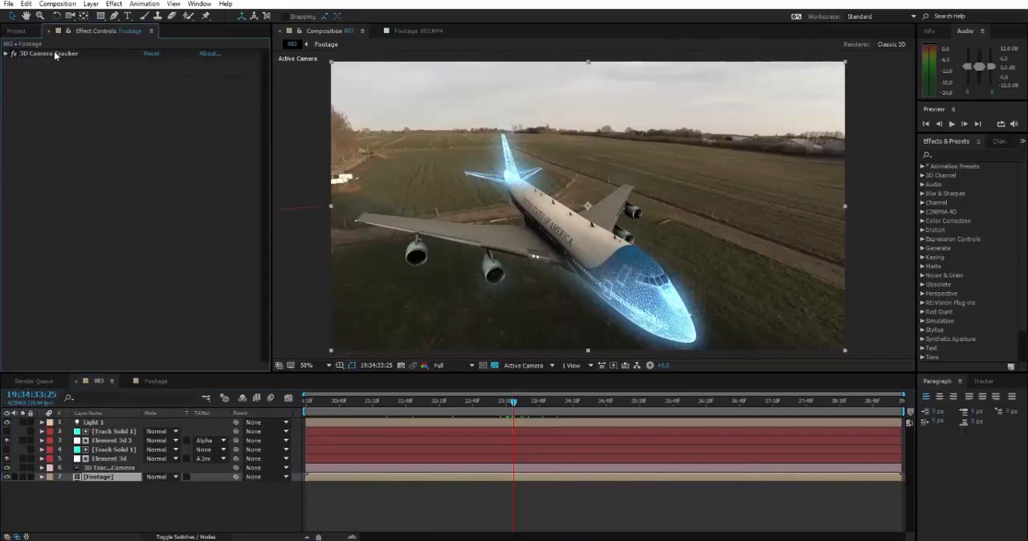
pyautogui.click(53, 53)
pyautogui.click(130, 126)
pyautogui.moveTo(609, 242); pyautogui.dragTo(608, 238)
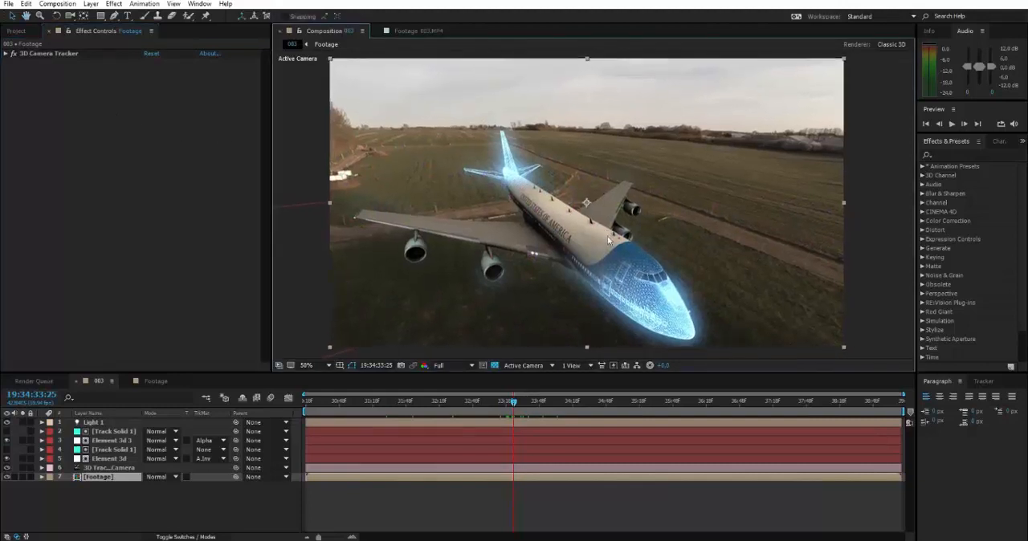
# Step: Browse the Distort category of available effects and point out the Footage layer as a layer effects can go on
pyautogui.click(924, 232)
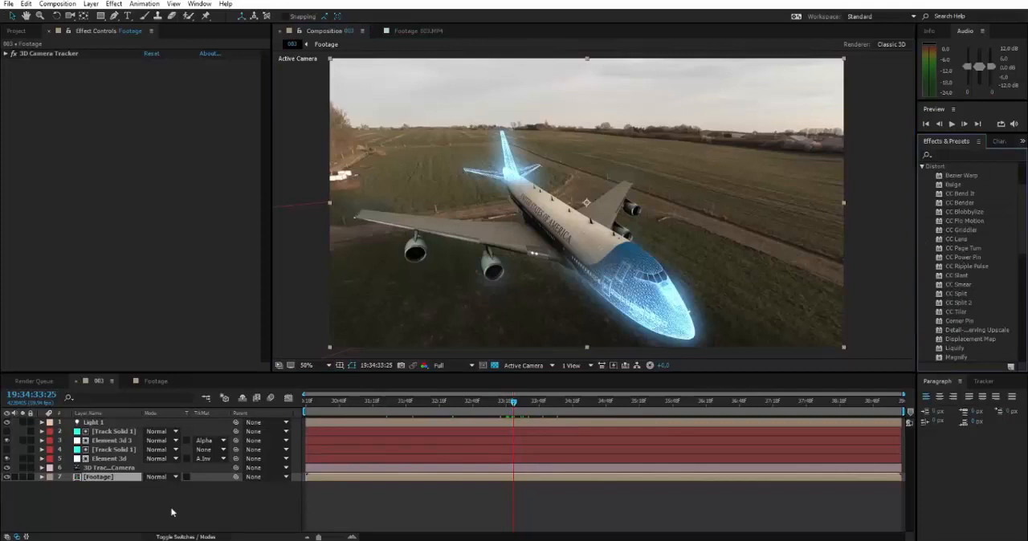
pyautogui.click(92, 490)
pyautogui.click(100, 480)
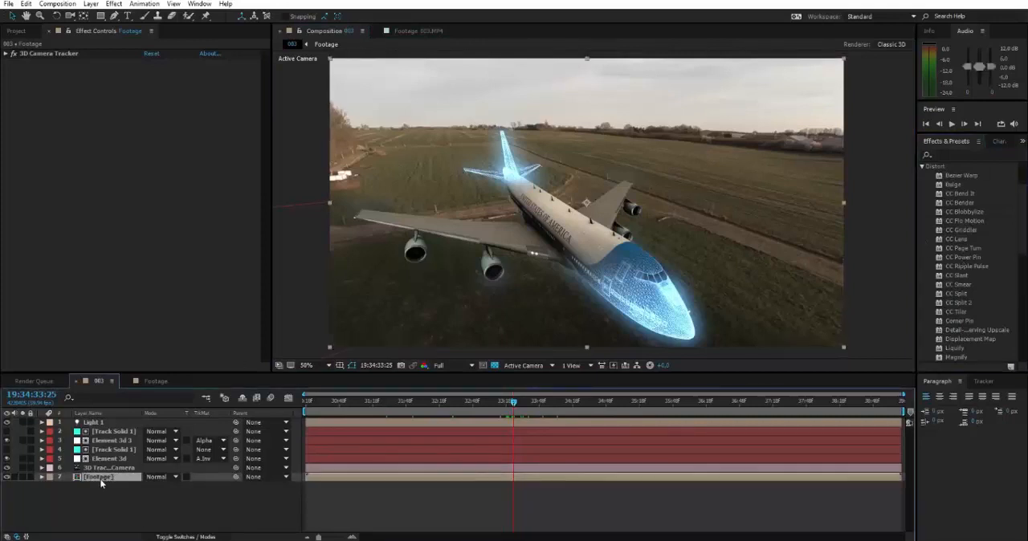
pyautogui.click(143, 508)
# Step: Select the Element 3d layer and repeatedly toggle its visibility to compare the airplane with and without it, leaving it visible
pyautogui.click(671, 317)
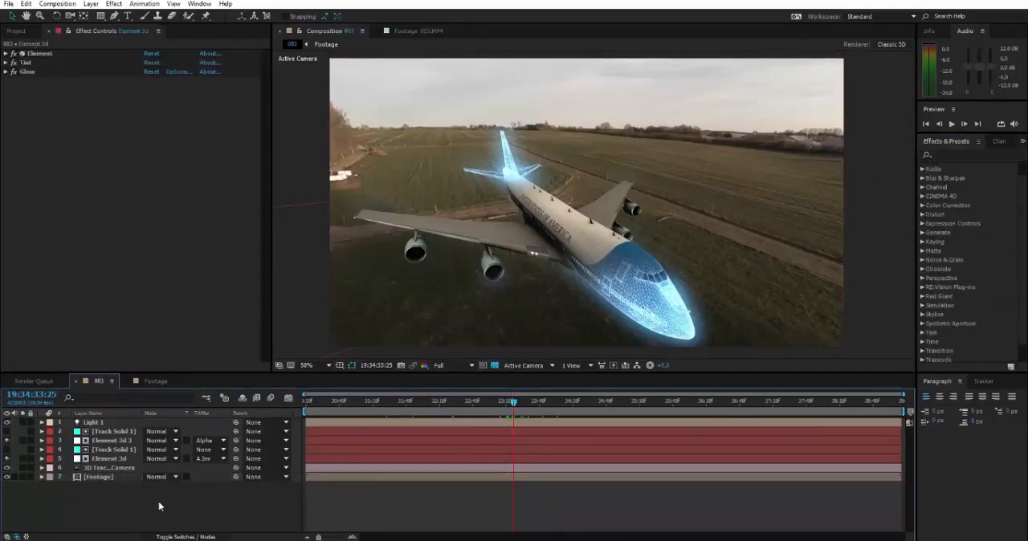
pyautogui.click(98, 460)
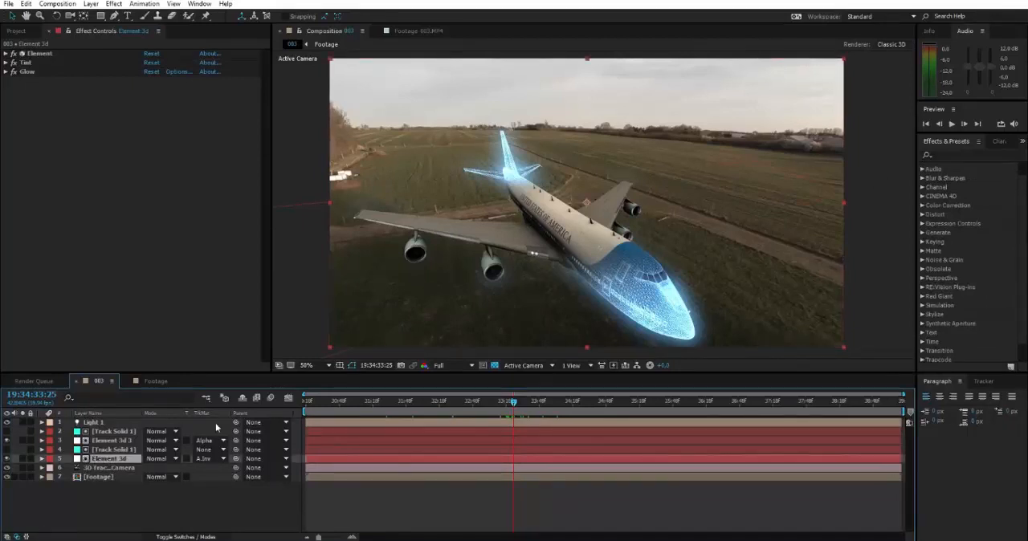
pyautogui.click(6, 459)
pyautogui.click(7, 459)
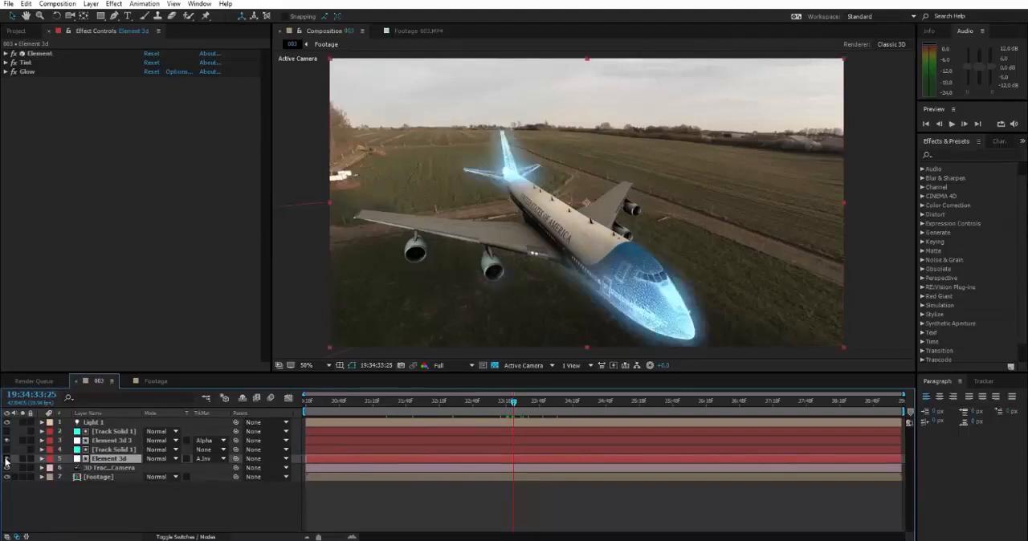
pyautogui.click(6, 460)
pyautogui.click(6, 460)
pyautogui.click(7, 459)
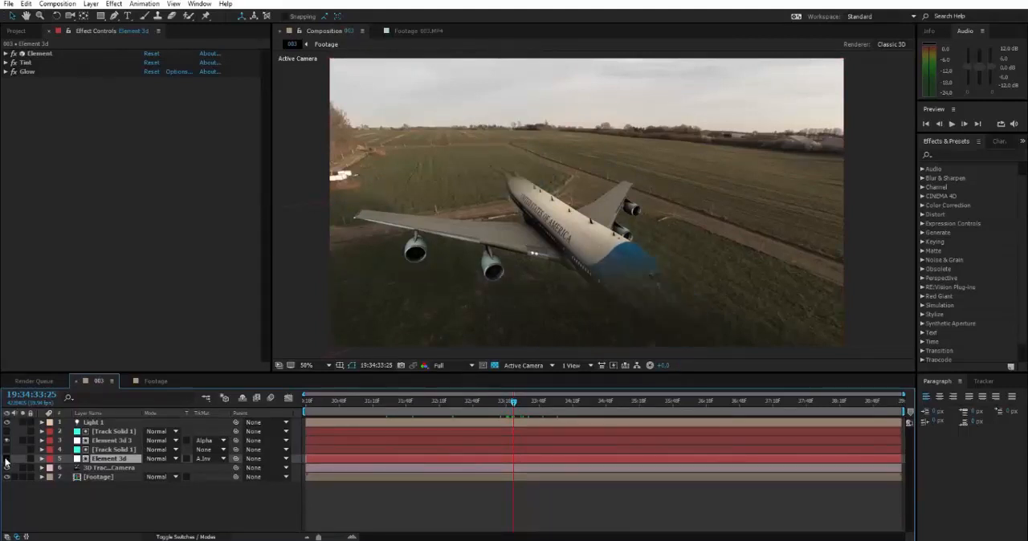
pyautogui.click(6, 459)
pyautogui.click(7, 459)
pyautogui.click(6, 460)
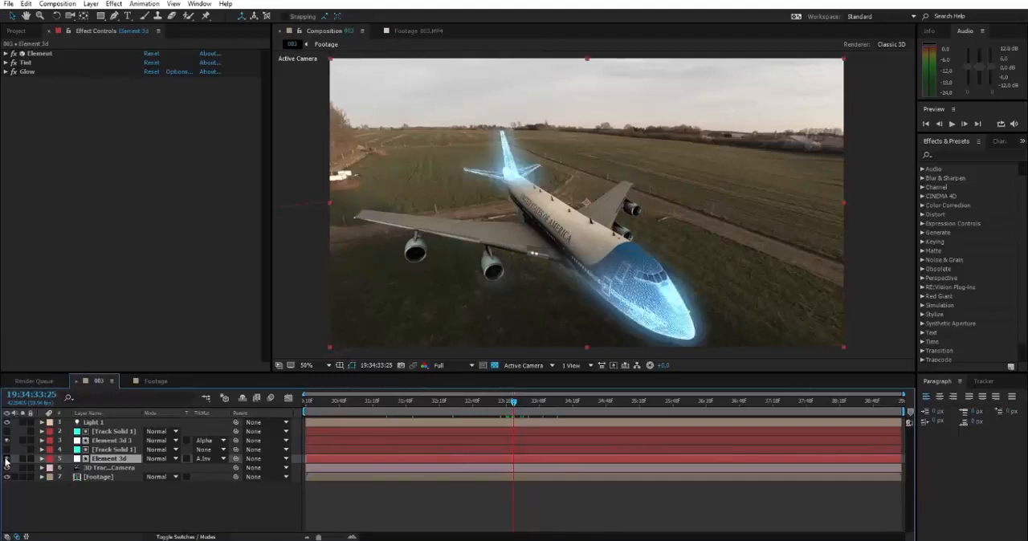
pyautogui.click(6, 460)
pyautogui.click(6, 459)
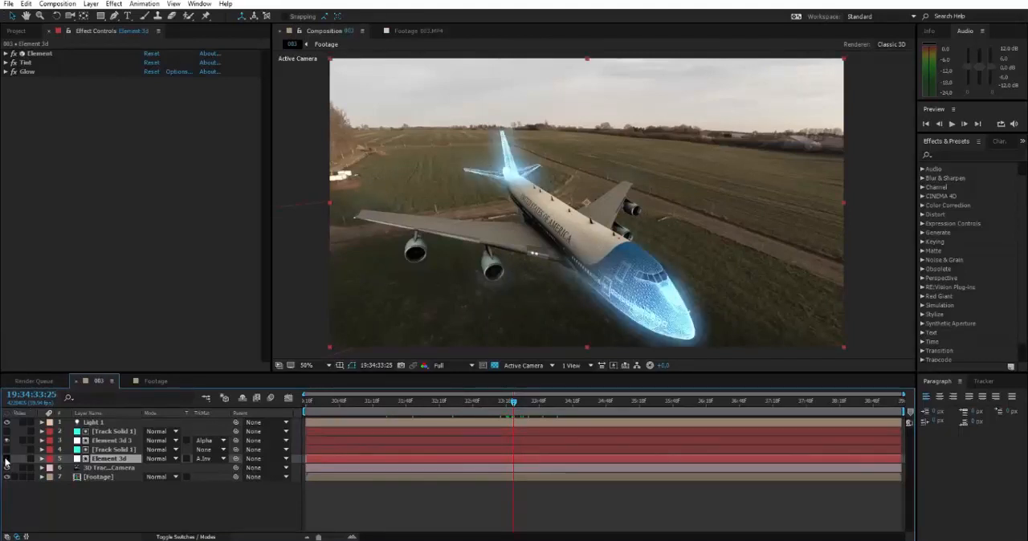
pyautogui.click(7, 459)
pyautogui.click(7, 459)
pyautogui.click(6, 459)
pyautogui.click(7, 459)
pyautogui.click(6, 460)
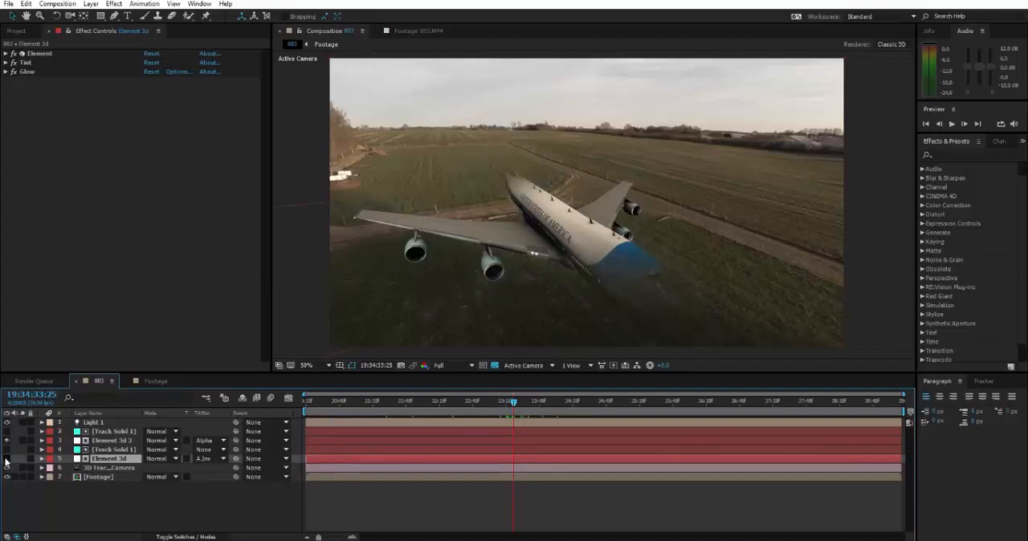
pyautogui.click(6, 459)
pyautogui.click(6, 459)
pyautogui.click(6, 459)
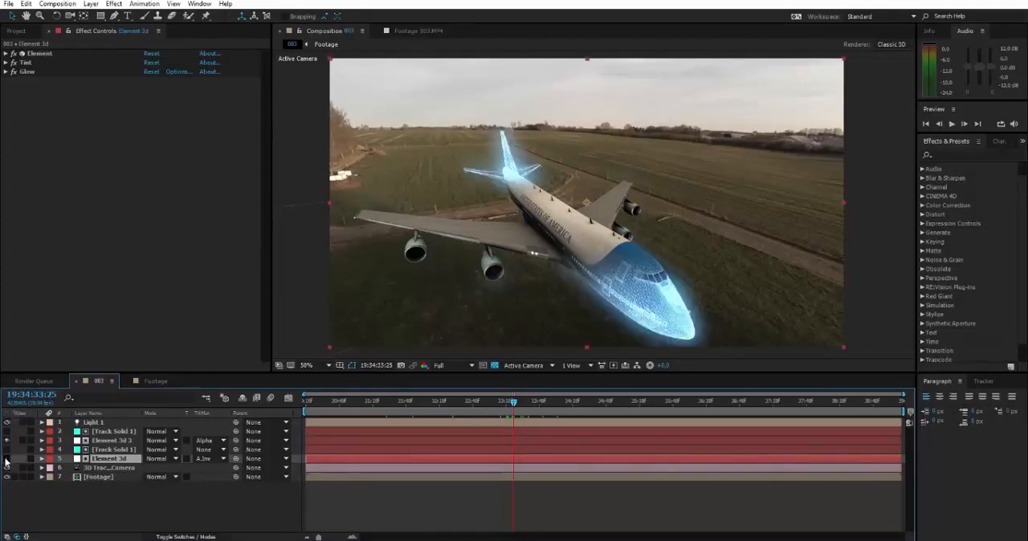
pyautogui.click(6, 459)
pyautogui.click(6, 459)
# Step: Review the Element and Tint effects applied to the Element 3d layer, expanding and collapsing the Tint settings
pyautogui.click(953, 153)
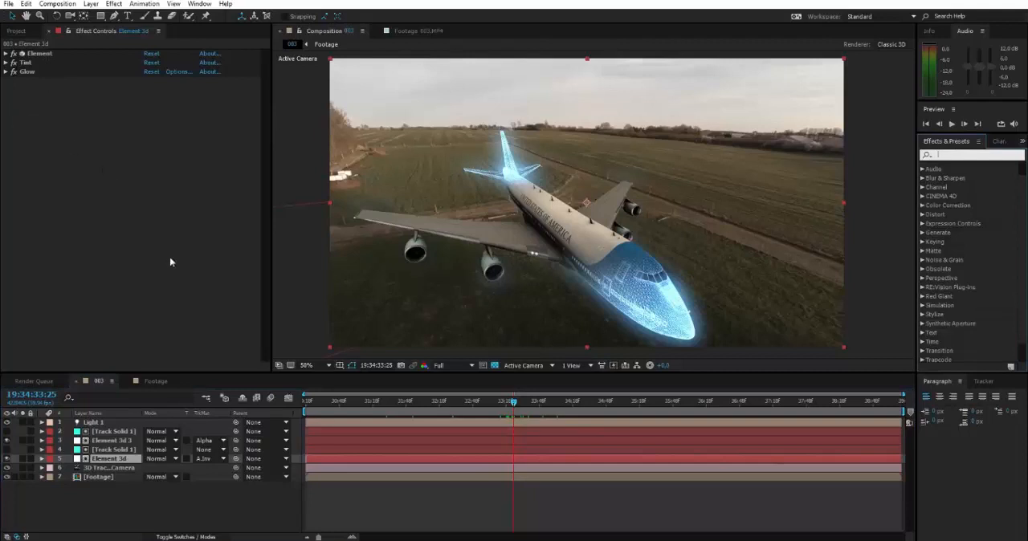
pyautogui.click(101, 464)
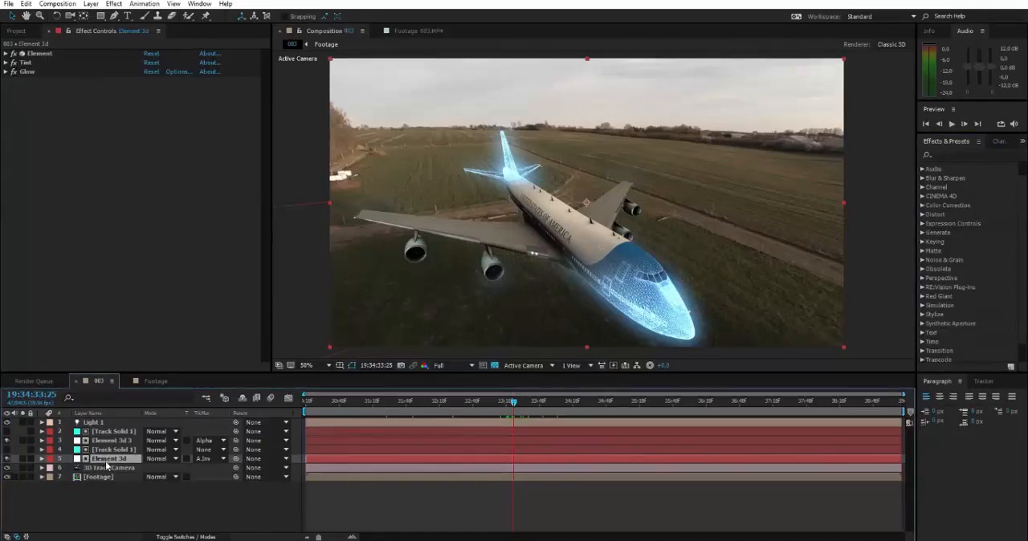
pyautogui.click(68, 32)
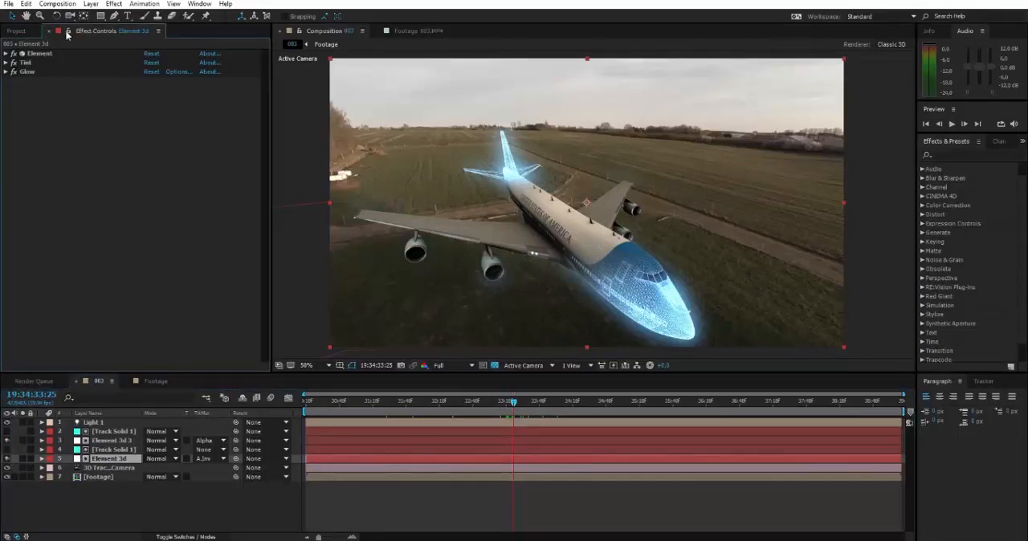
pyautogui.click(42, 53)
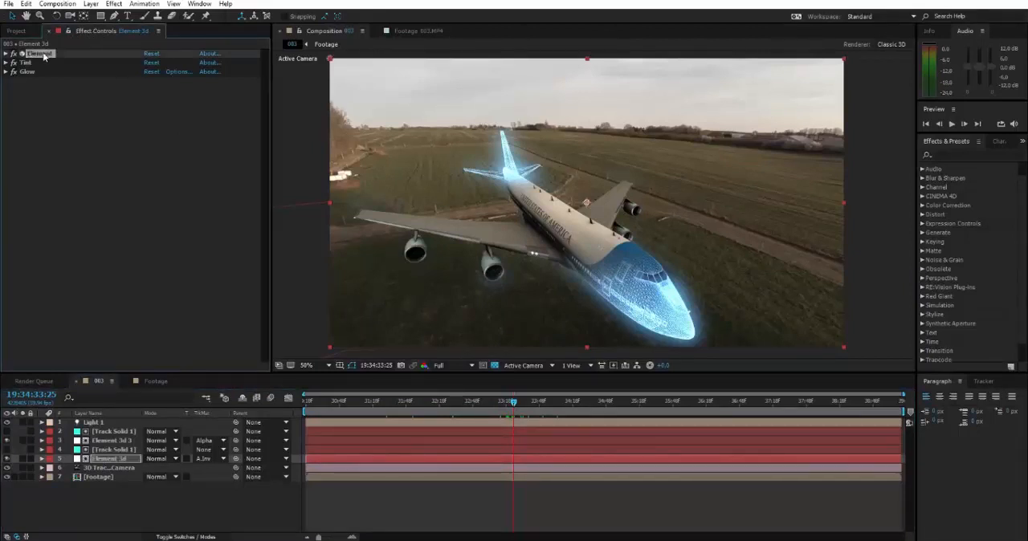
pyautogui.press('Return')
pyautogui.click(28, 62)
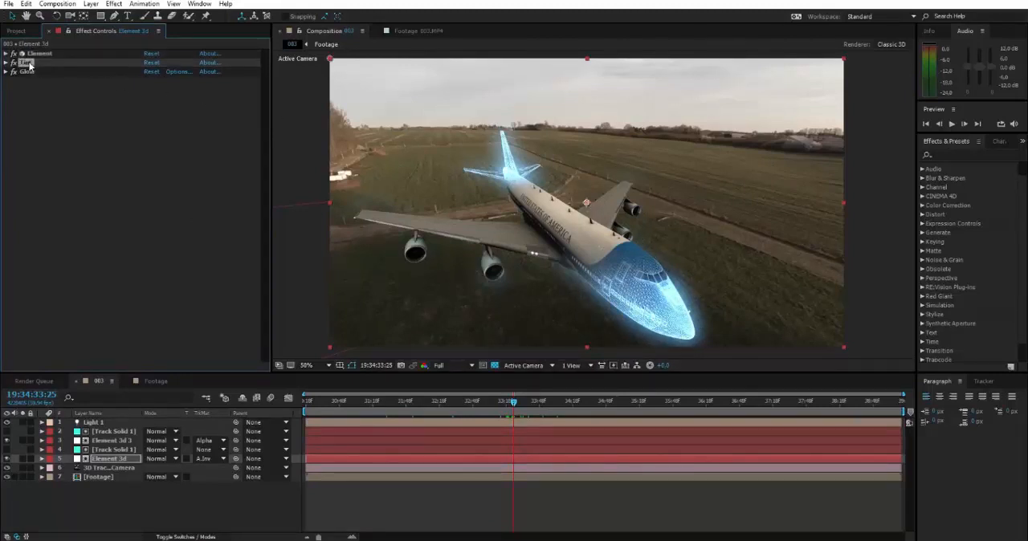
pyautogui.click(7, 63)
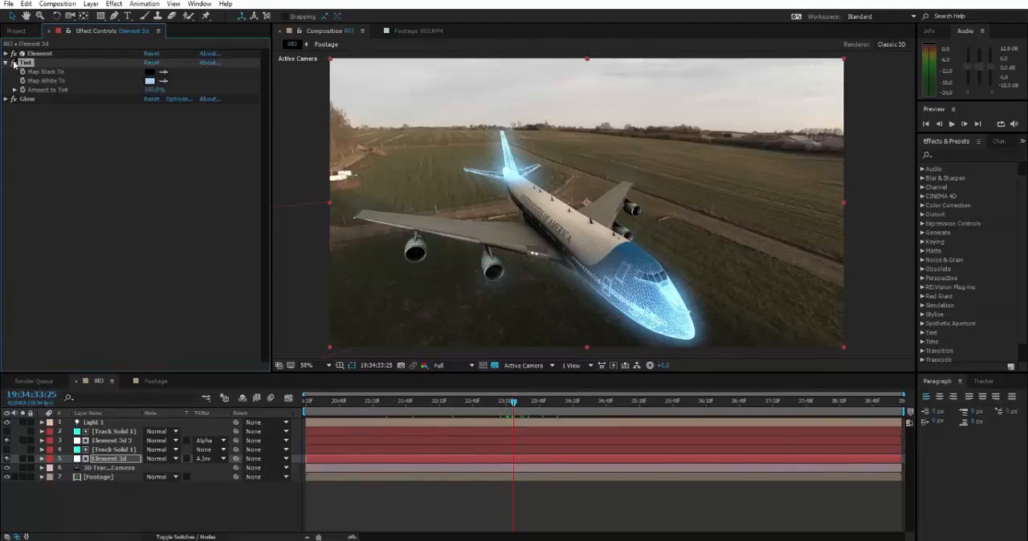
pyautogui.click(6, 63)
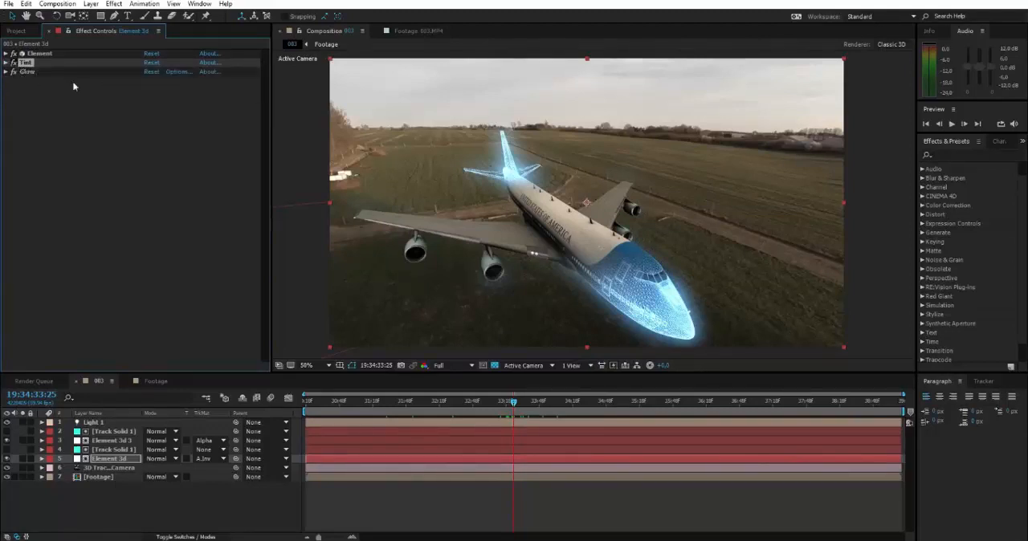
# Step: Toggle the Glow effect of the Element 3d layer off and on to compare the airplane's look, leaving it enabled
pyautogui.click(26, 72)
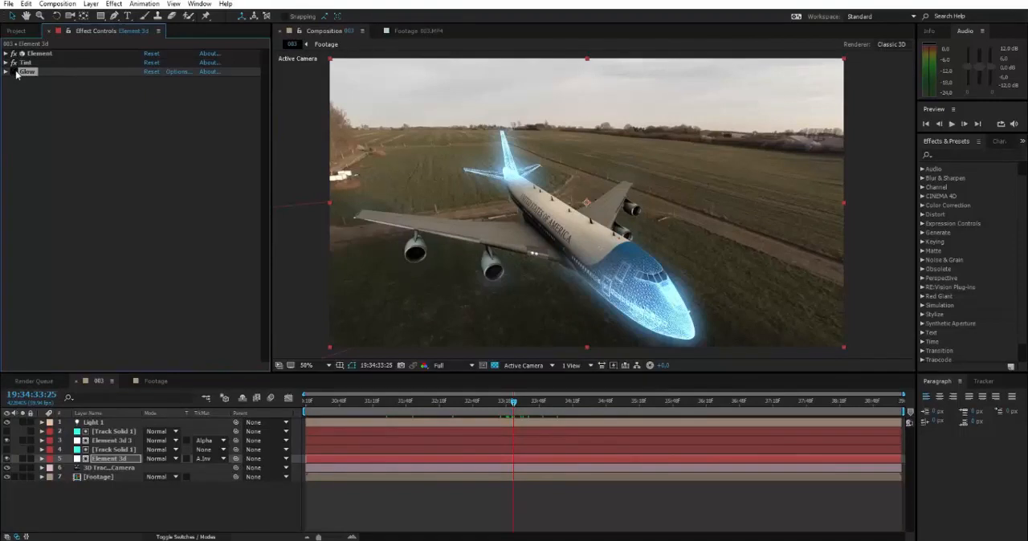
pyautogui.click(14, 71)
pyautogui.click(14, 71)
pyautogui.click(15, 71)
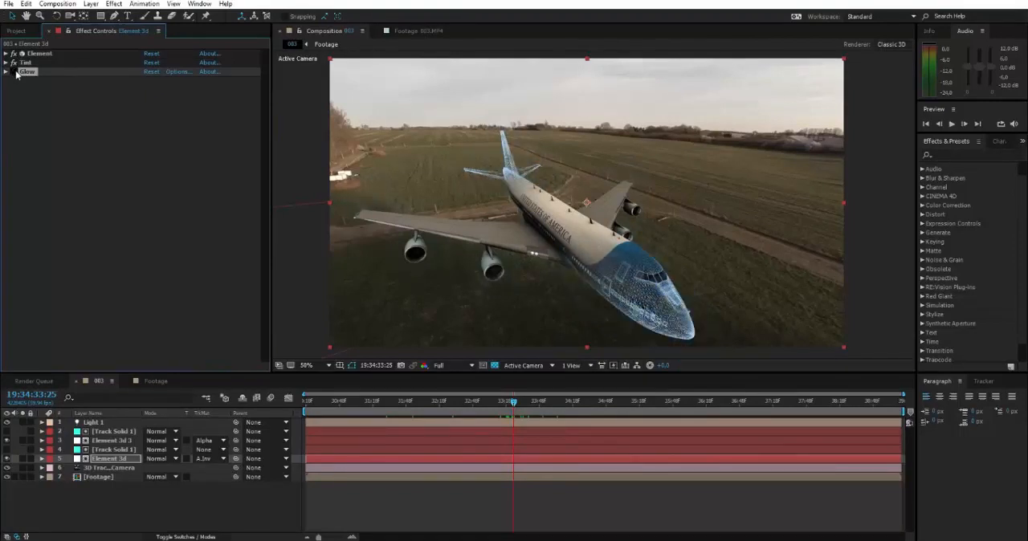
pyautogui.click(15, 71)
pyautogui.click(14, 71)
pyautogui.click(14, 71)
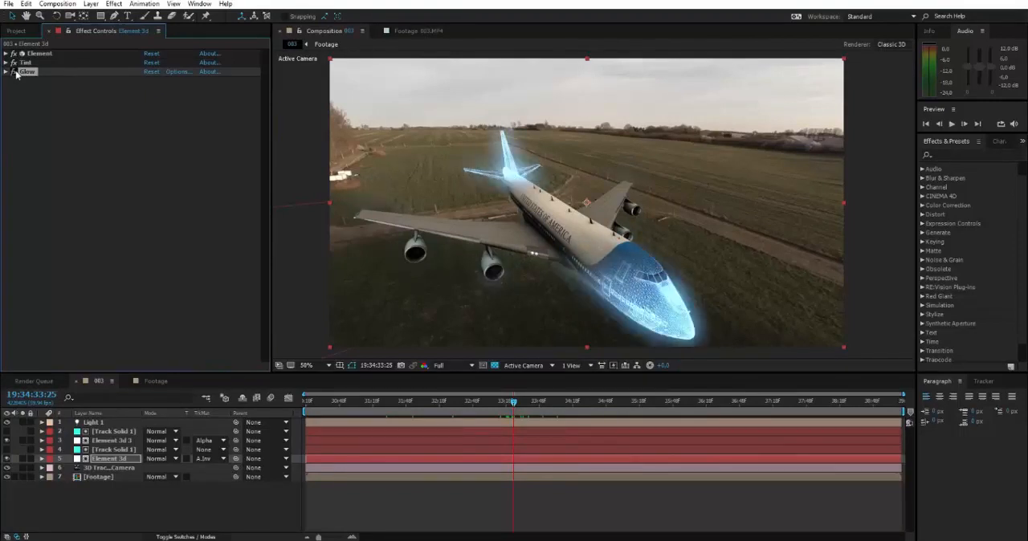
pyautogui.click(15, 71)
pyautogui.click(14, 72)
pyautogui.click(14, 72)
pyautogui.click(14, 72)
pyautogui.click(299, 159)
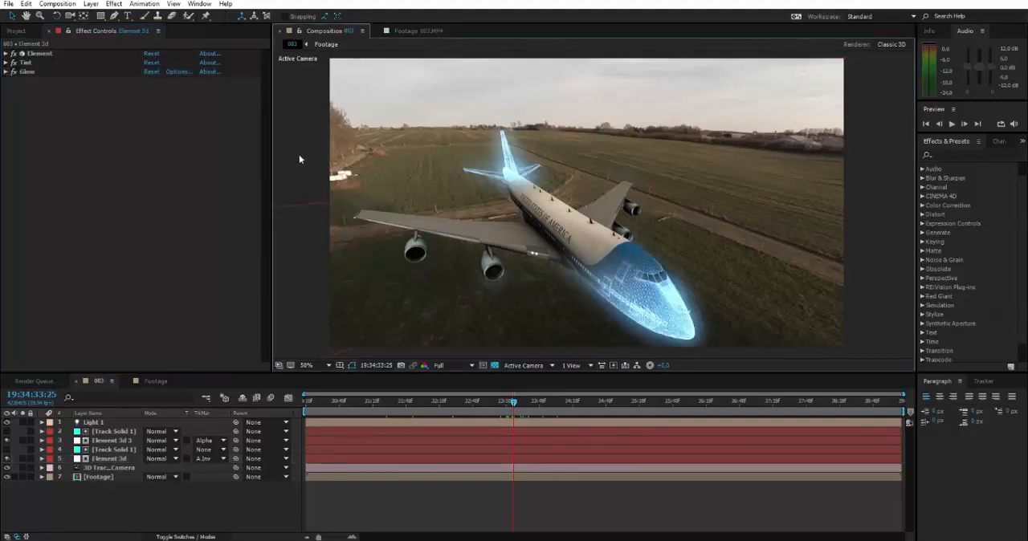
# Step: Preview composition 003 and scrub its timeline forward to 19:34:35:51 to view the airplane's wireframe
pyautogui.moveTo(412, 164); pyautogui.dragTo(416, 165)
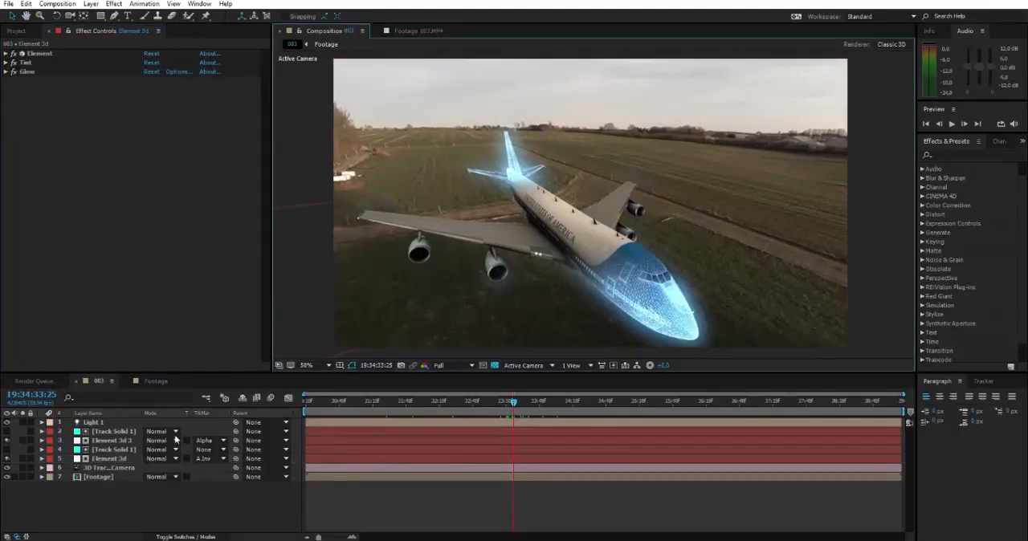
pyautogui.press('space')
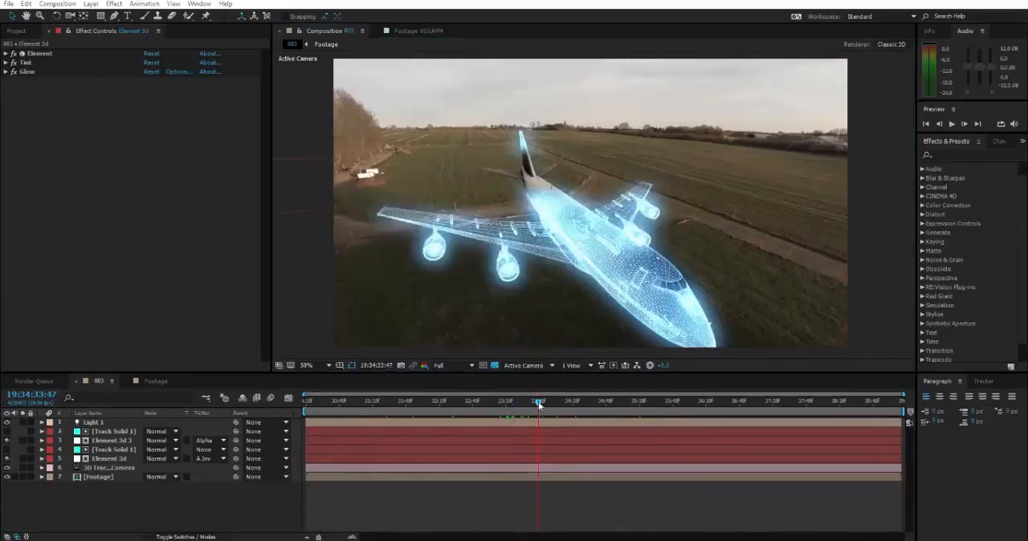
pyautogui.moveTo(538, 404); pyautogui.dragTo(676, 405)
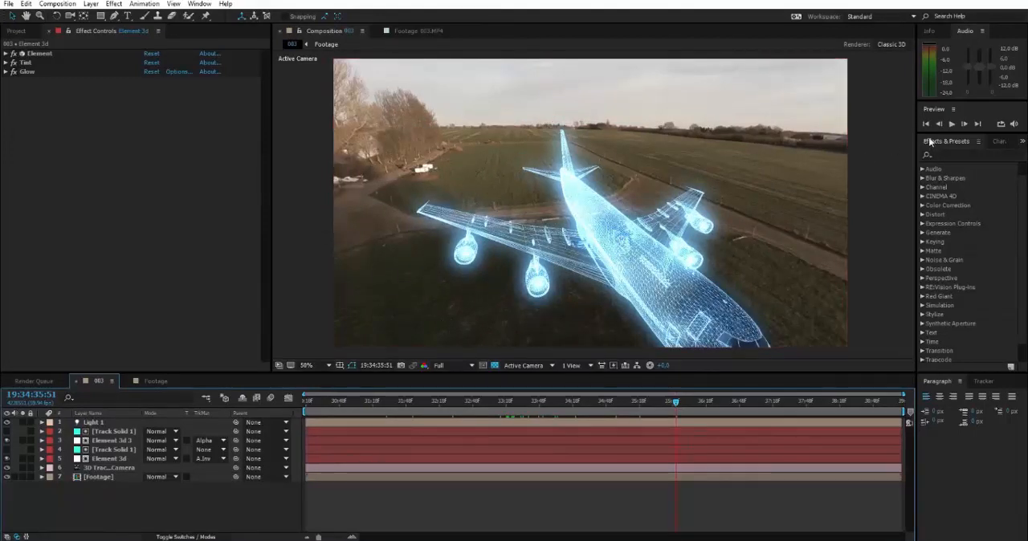
# Step: Enlarge the Preview panel, shrinking the Audio and Effects & Presets areas, to expose its range, frame rate and resolution options
pyautogui.moveTo(940, 133); pyautogui.dragTo(964, 286)
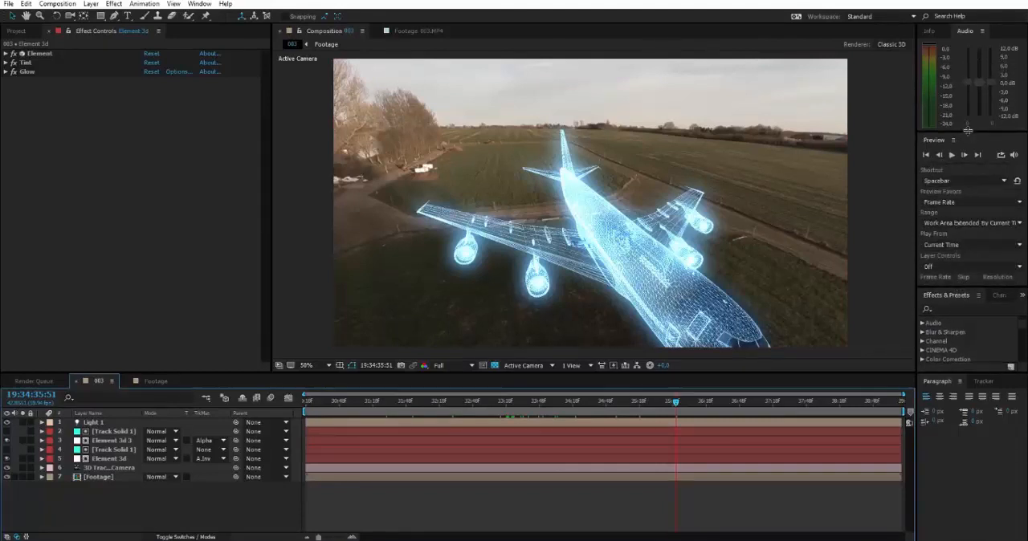
pyautogui.moveTo(968, 131); pyautogui.dragTo(972, 38)
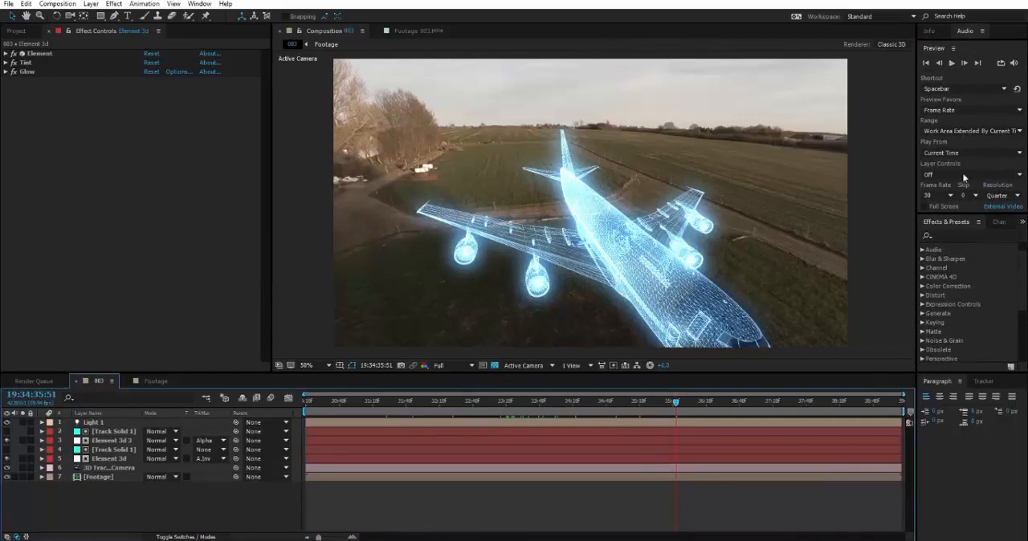
# Step: Shrink the Preview panel to bring back the Audio meters, and check the available preview shortcuts, keeping Spacebar
pyautogui.moveTo(958, 215); pyautogui.dragTo(981, 258)
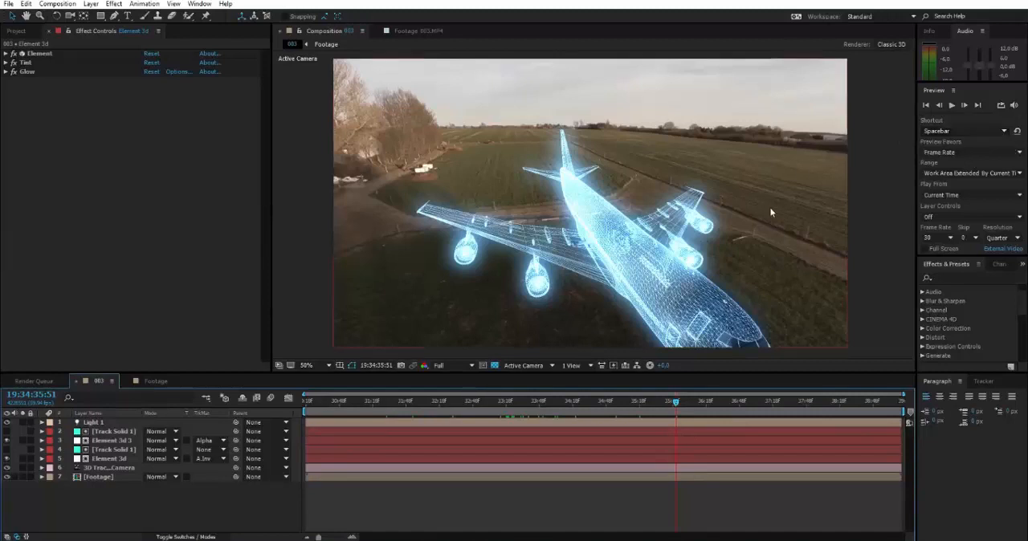
pyautogui.click(976, 130)
pyautogui.click(953, 133)
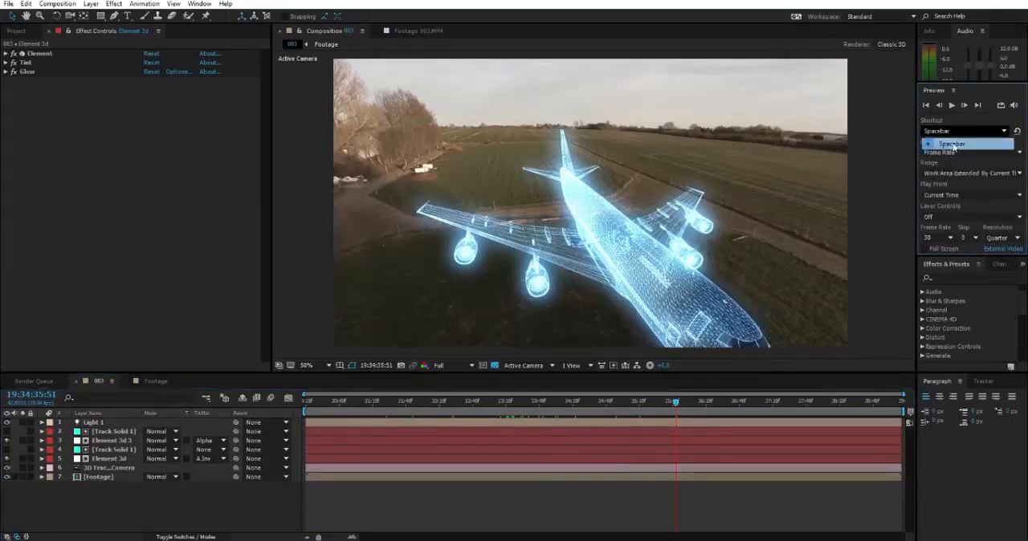
# Step: Play a short preview of composition 003 starting from 19:34:34:08 and stop it
pyautogui.click(562, 402)
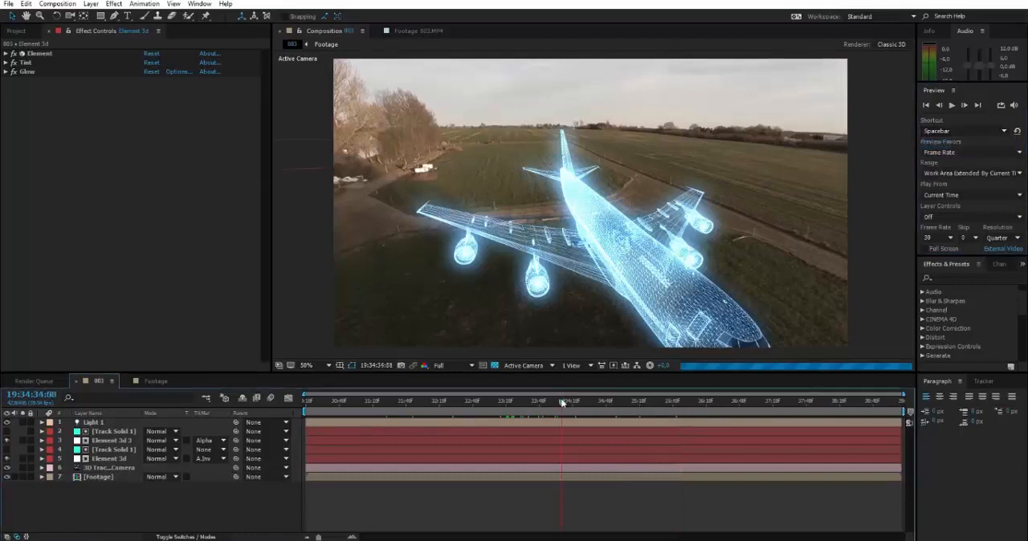
pyautogui.press('space')
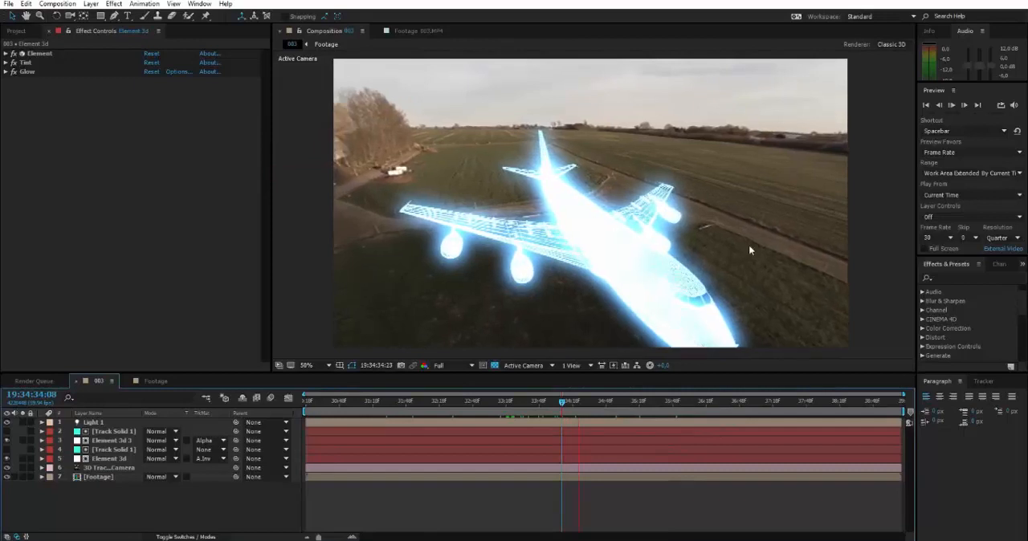
pyautogui.press('space')
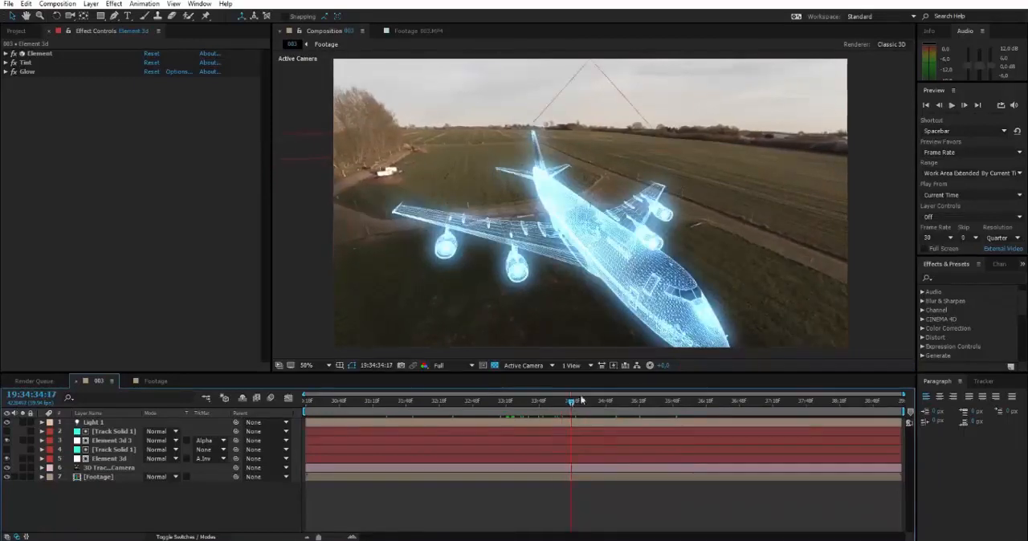
# Step: Review the preview's Shortcut, Preview Favors and Play From choices, keeping Spacebar, Frame Rate and Current Time
pyautogui.click(958, 132)
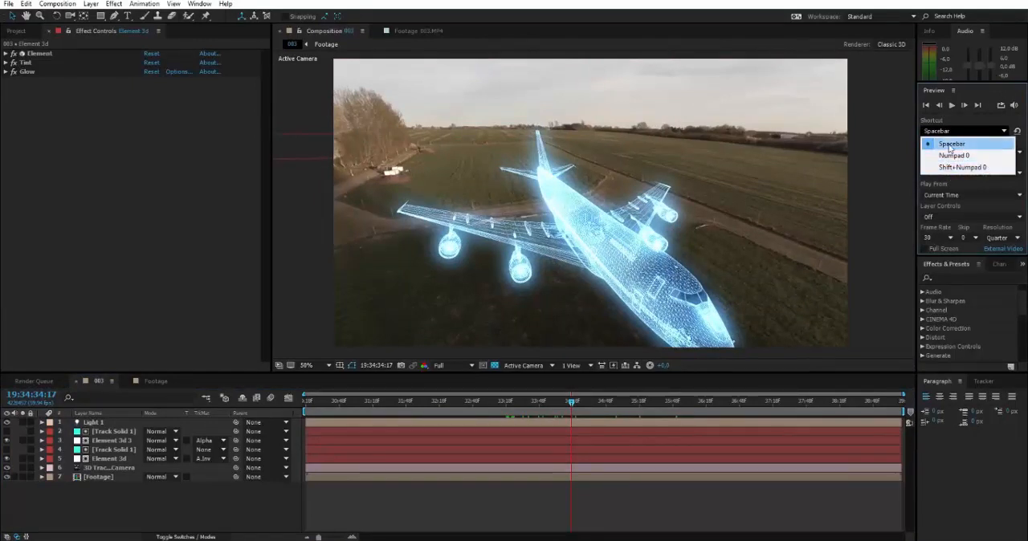
pyautogui.click(949, 144)
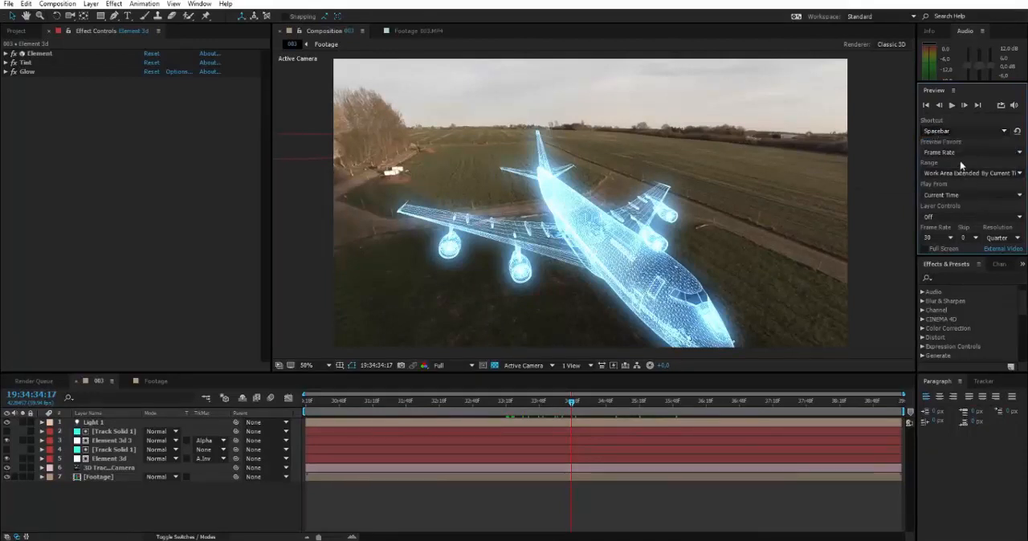
pyautogui.click(968, 154)
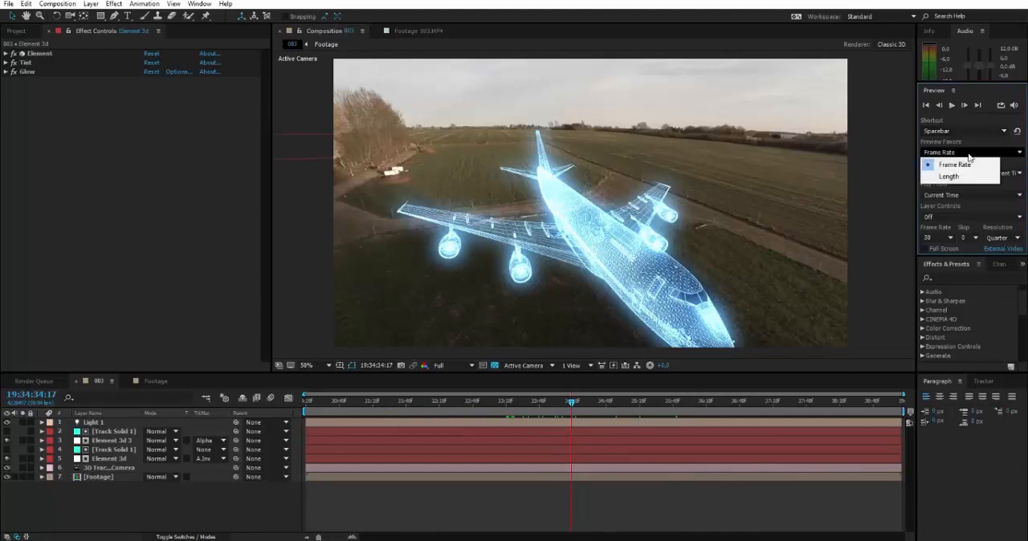
pyautogui.click(970, 157)
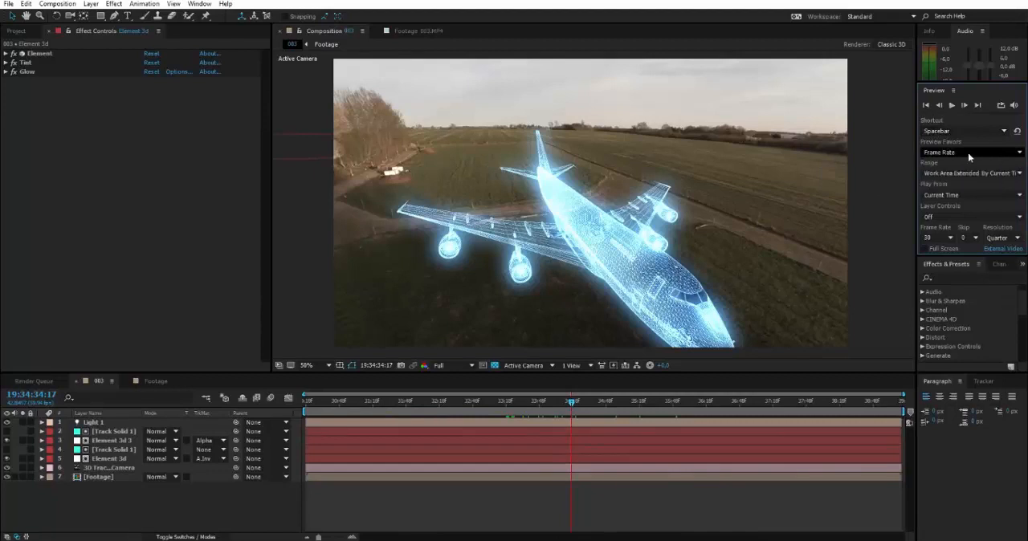
pyautogui.click(937, 200)
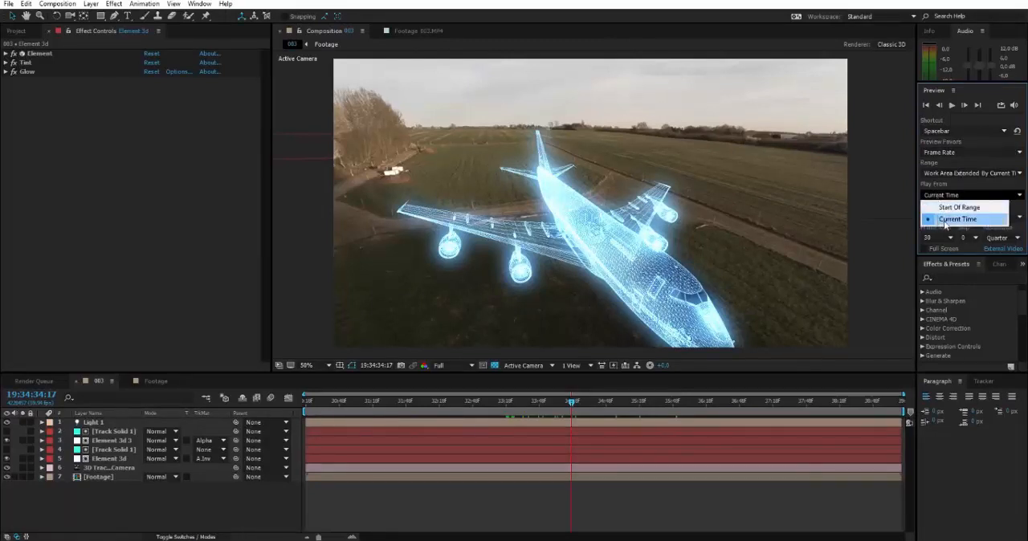
pyautogui.click(945, 219)
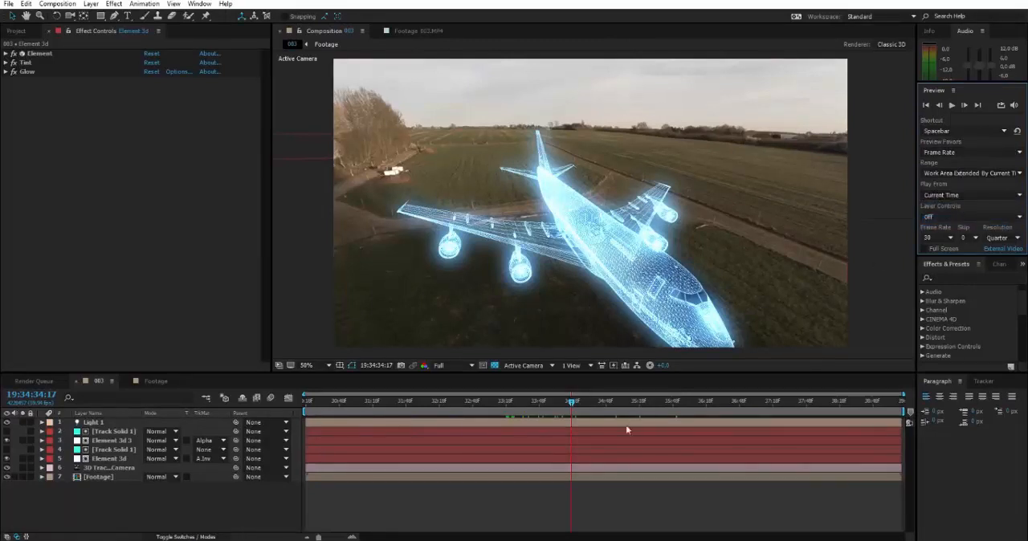
# Step: Preview the composition from 19:34:34:10, stop at 19:34:34:16, and check the Play From choices, keeping Current Time
pyautogui.moveTo(570, 406); pyautogui.dragTo(564, 404)
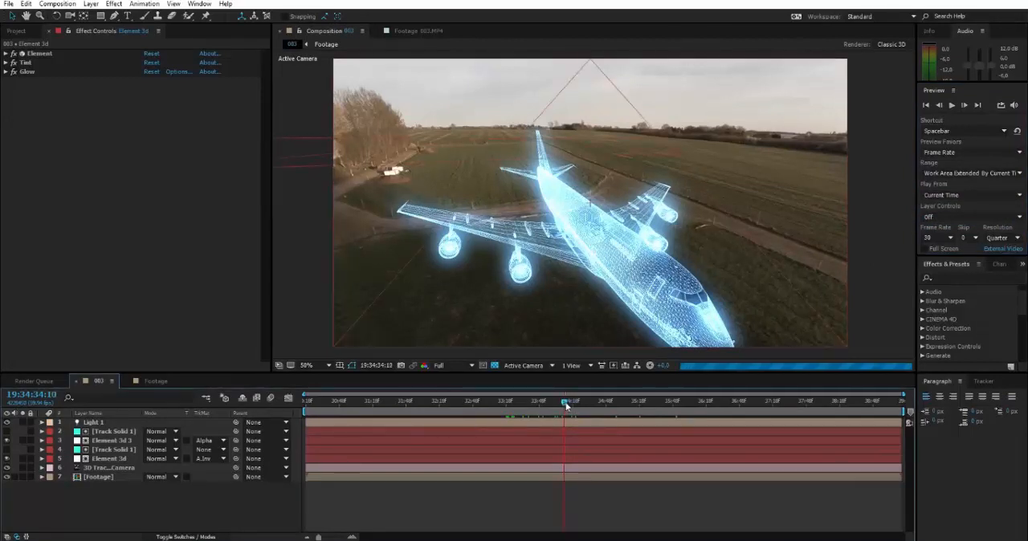
pyautogui.press('space')
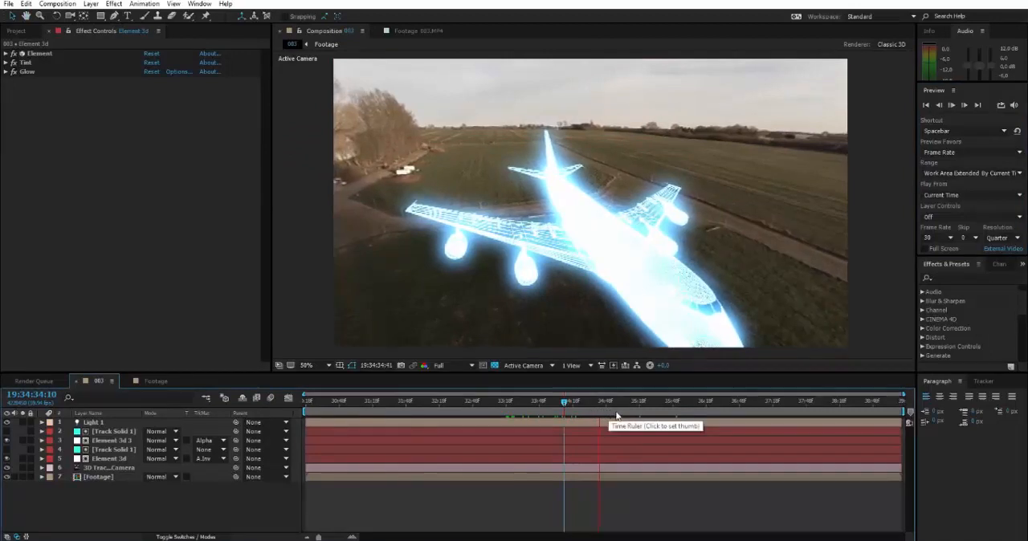
pyautogui.click(570, 399)
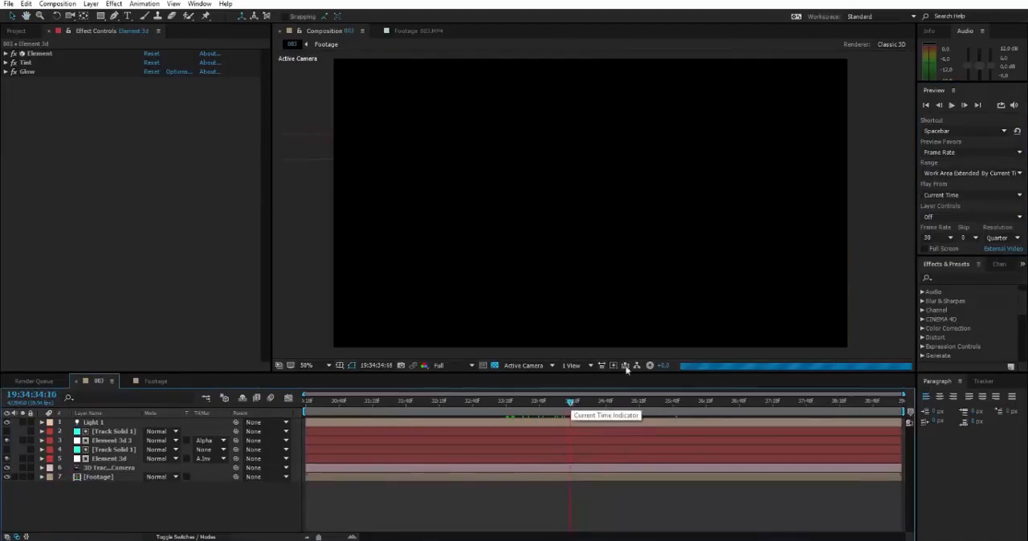
pyautogui.click(944, 196)
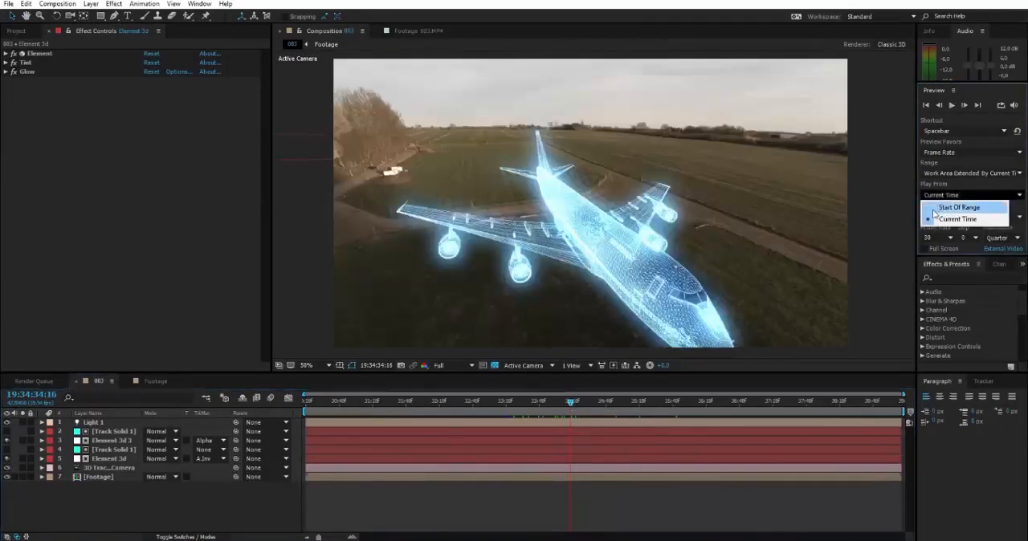
pyautogui.click(957, 194)
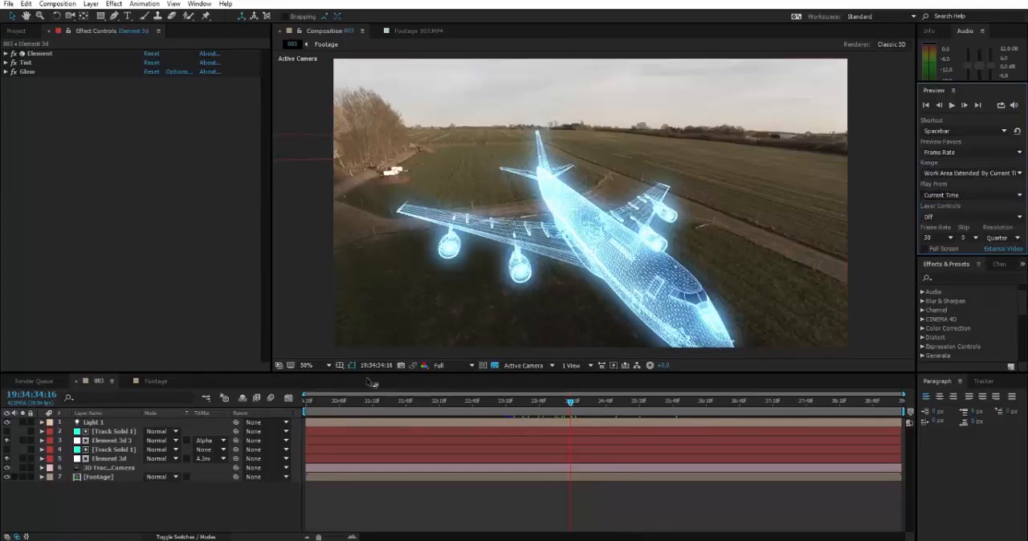
# Step: Move the work area's start to shortly before the current time and preview it from 19:34:34:16 and 19:34:34:04
pyautogui.moveTo(394, 411); pyautogui.dragTo(511, 411)
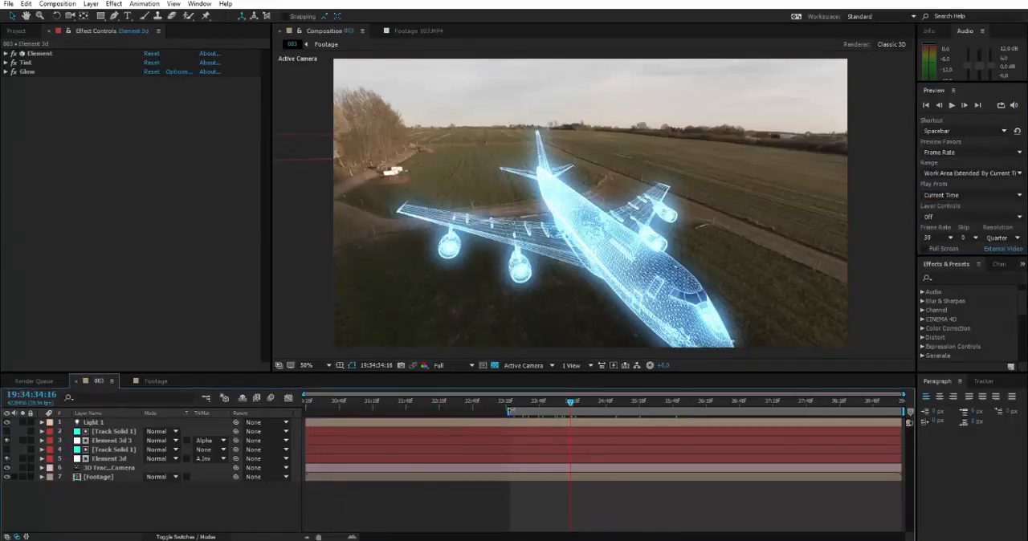
pyautogui.press('space')
pyautogui.click(558, 401)
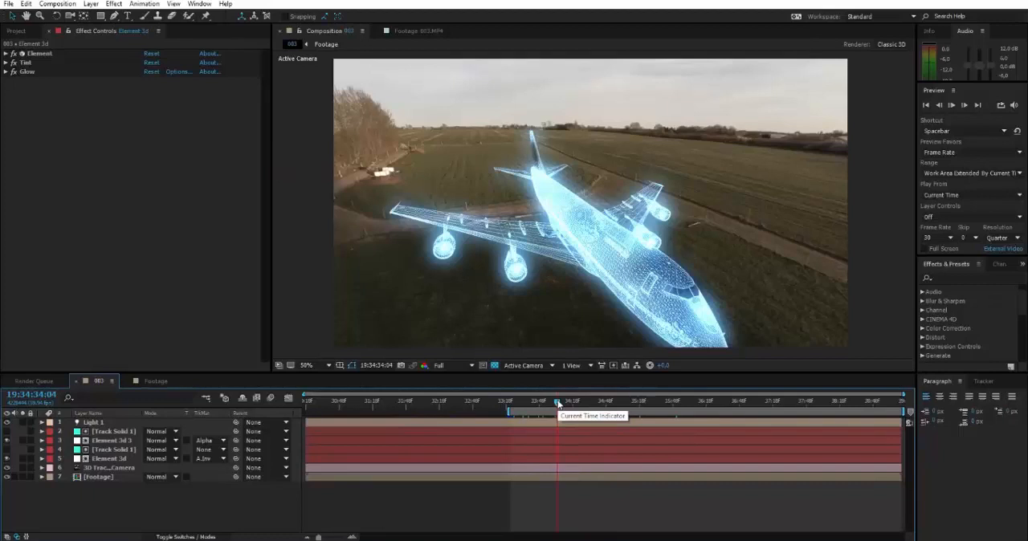
pyautogui.press('space')
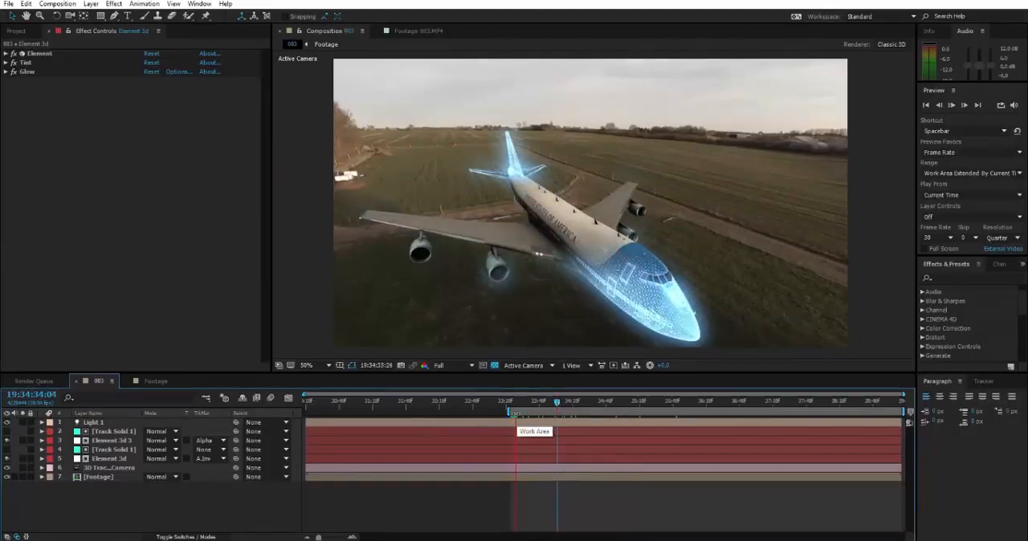
pyautogui.click(520, 402)
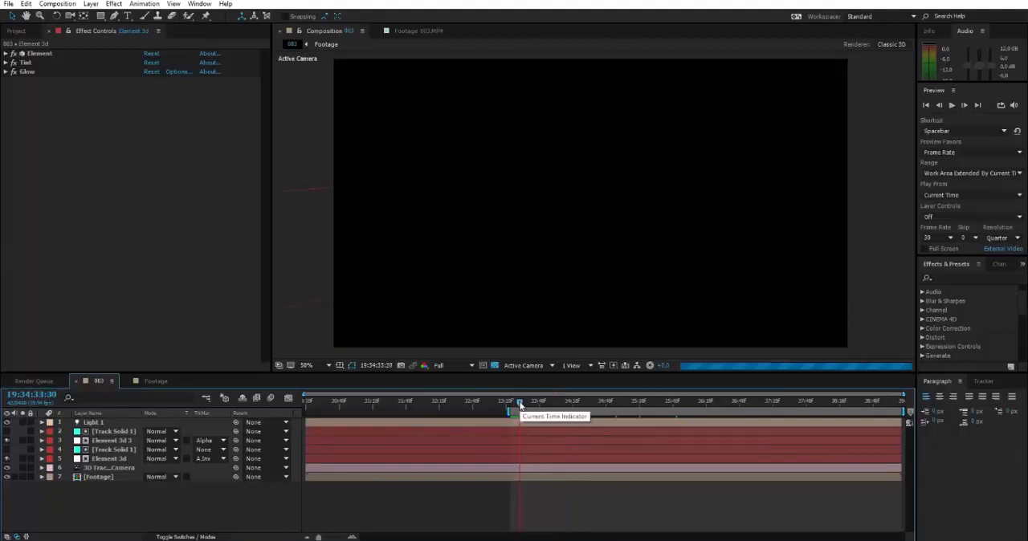
# Step: Extend the work area's start back to the timeline's beginning and place the current time at 19:34:33:24
pyautogui.moveTo(509, 413); pyautogui.dragTo(307, 403)
pyautogui.click(304, 403)
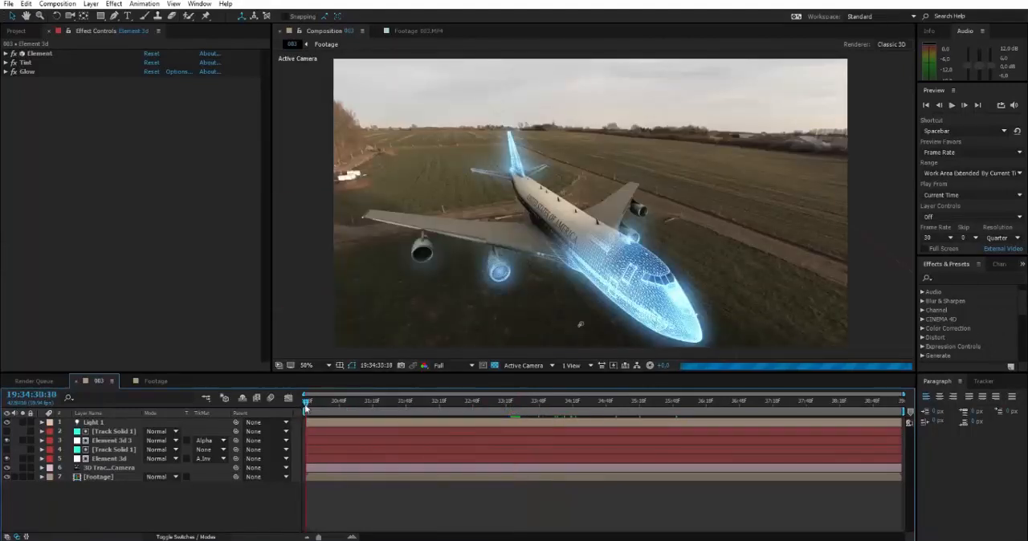
pyautogui.click(516, 402)
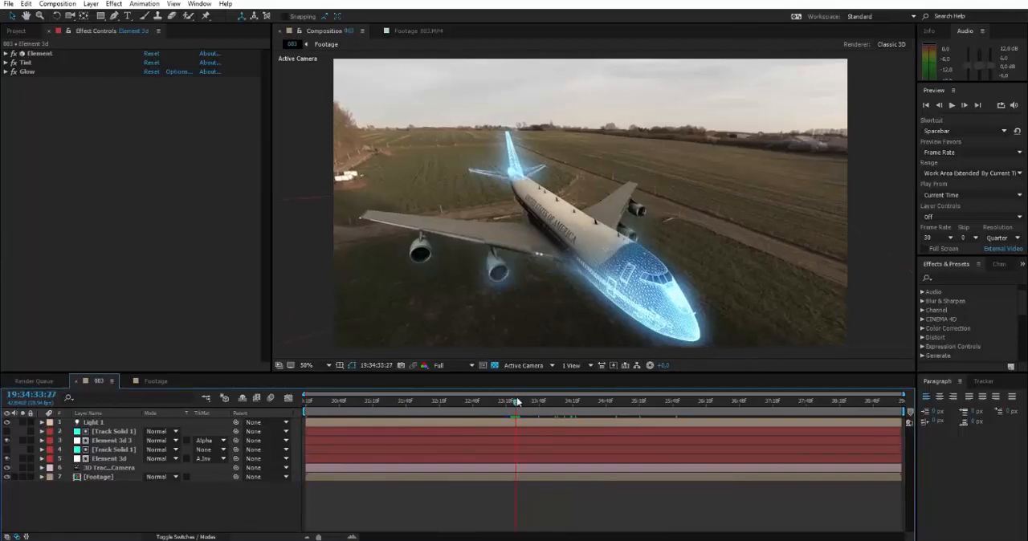
pyautogui.moveTo(517, 401); pyautogui.dragTo(514, 402)
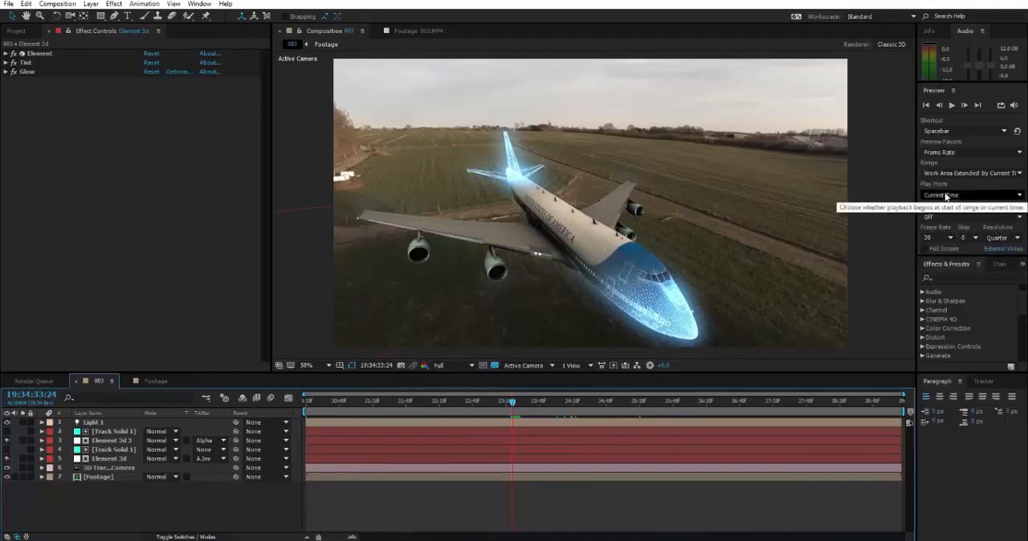
# Step: Set the preview resolution to Full
pyautogui.click(997, 238)
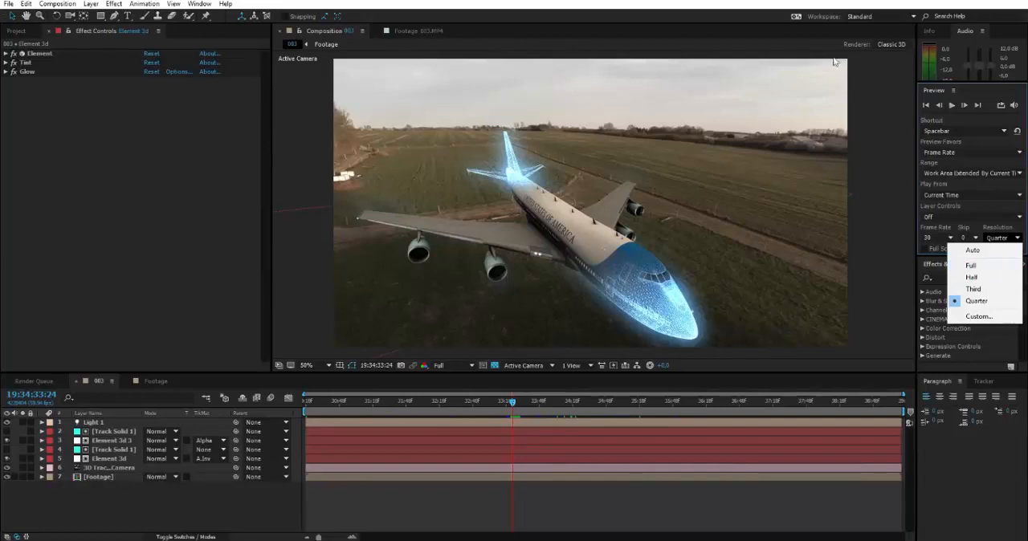
pyautogui.click(990, 272)
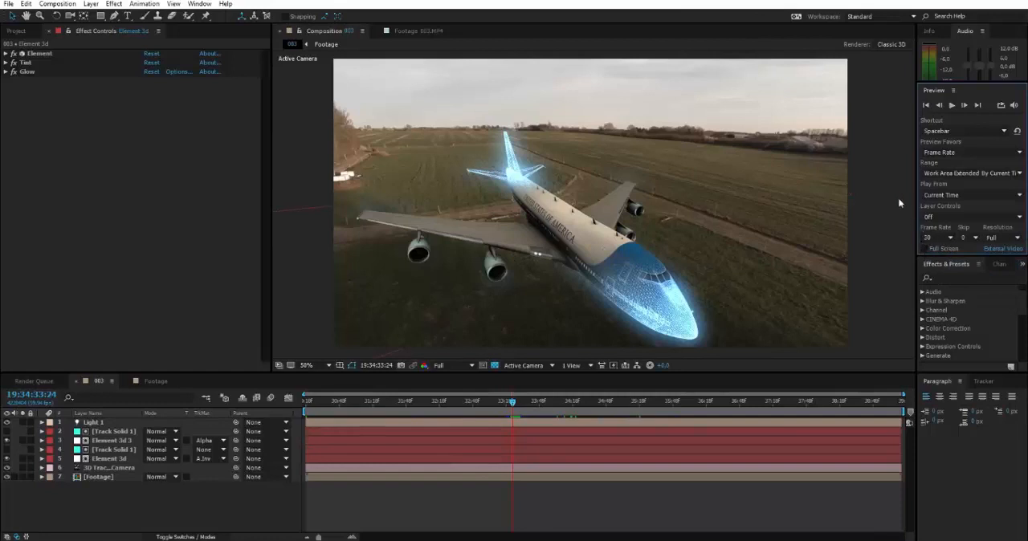
pyautogui.moveTo(665, 177); pyautogui.dragTo(661, 176)
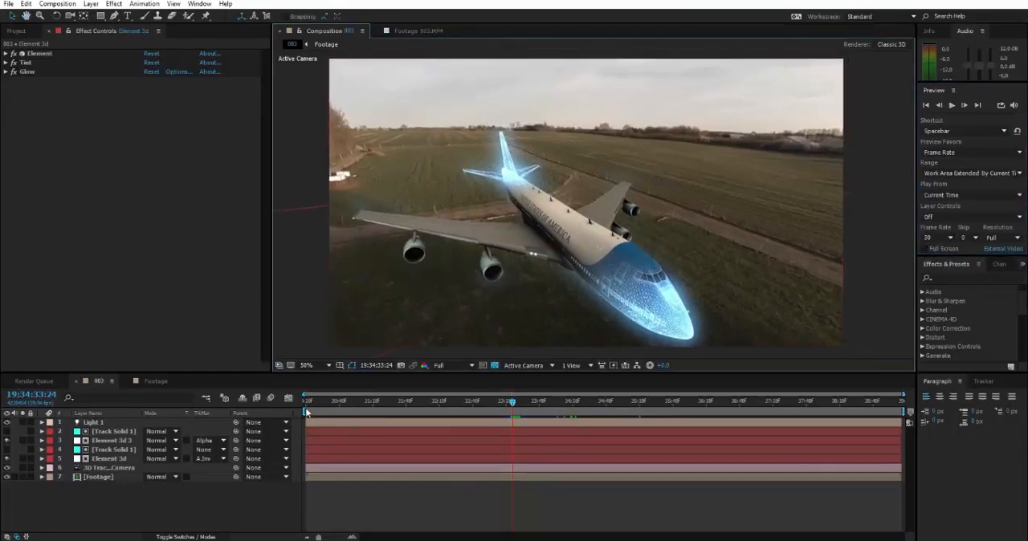
# Step: Shorten the work area at both ends to the airplane's transition, with its end near 19:34:35:26
pyautogui.moveTo(306, 412); pyautogui.dragTo(498, 410)
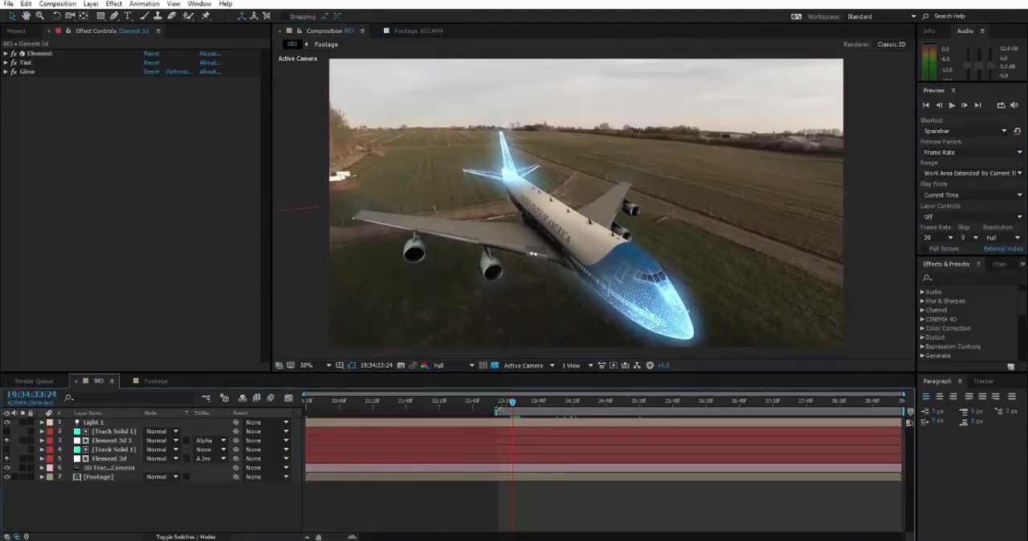
pyautogui.moveTo(900, 412); pyautogui.dragTo(666, 418)
pyautogui.moveTo(512, 404); pyautogui.dragTo(649, 406)
pyautogui.press('b')
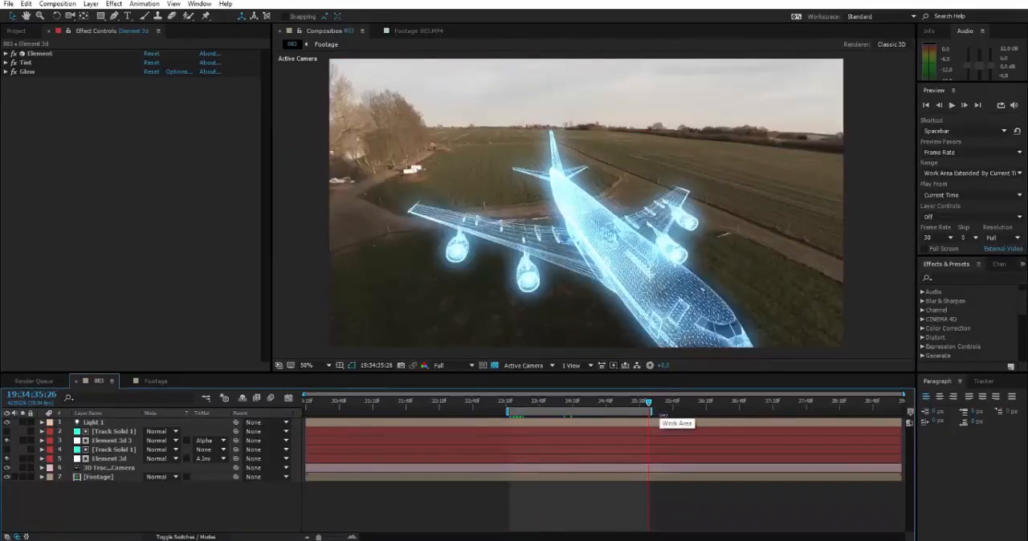
# Step: Preview the shortened work area from 19:34:35:07, stopping playback after it loops to 19:34:33:53
pyautogui.moveTo(648, 406); pyautogui.dragTo(628, 405)
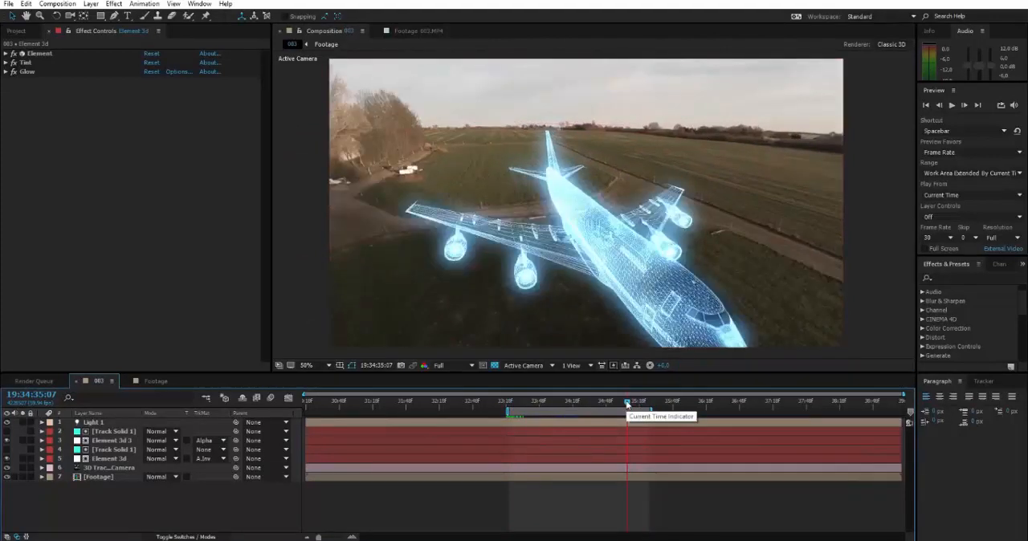
pyautogui.press('space')
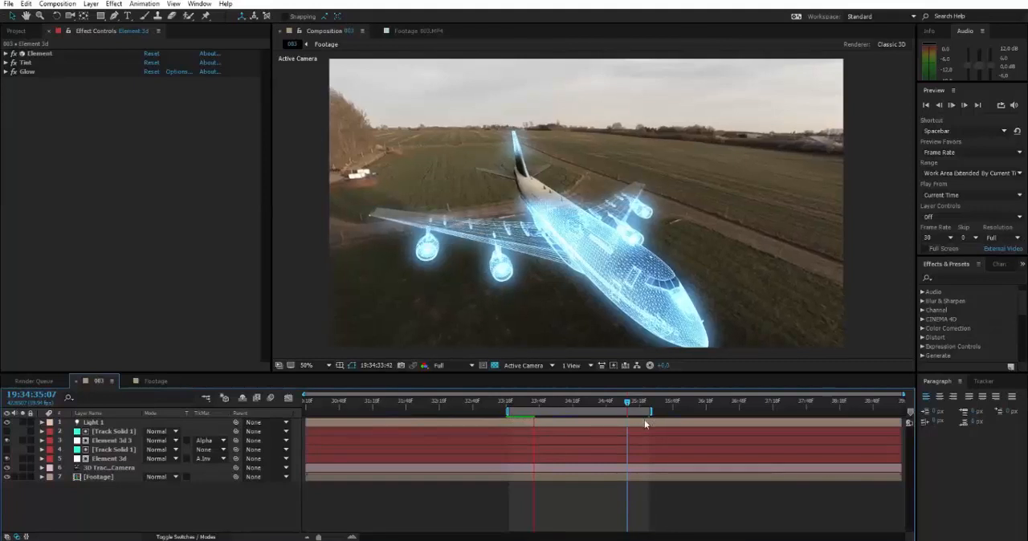
pyautogui.click(544, 402)
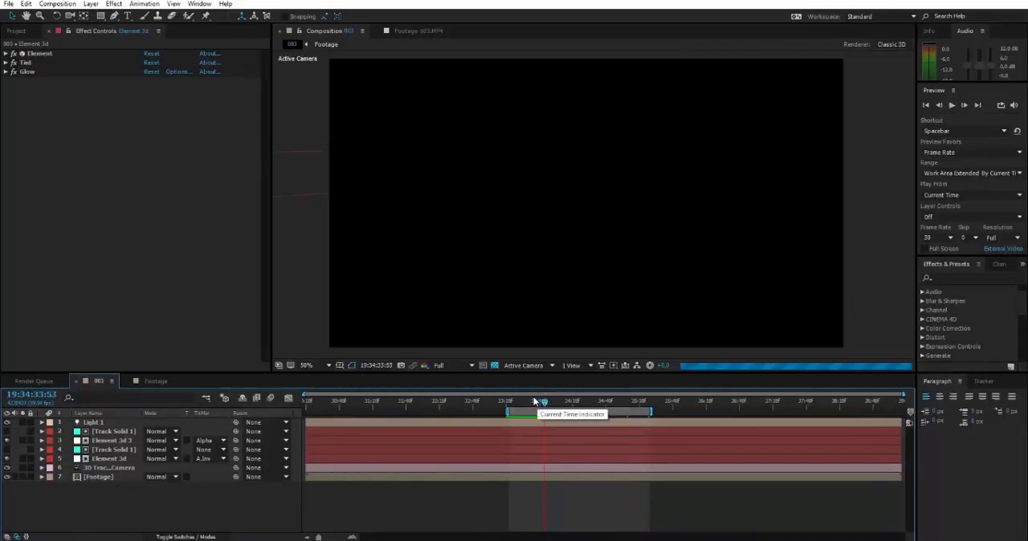
# Step: End the work area at 19:34:33:49 and play the preview of this shorter range
pyautogui.moveTo(543, 404)
pyautogui.mouseDown()
pyautogui.moveTo(509, 408)
pyautogui.moveTo(539, 408)
pyautogui.mouseUp()
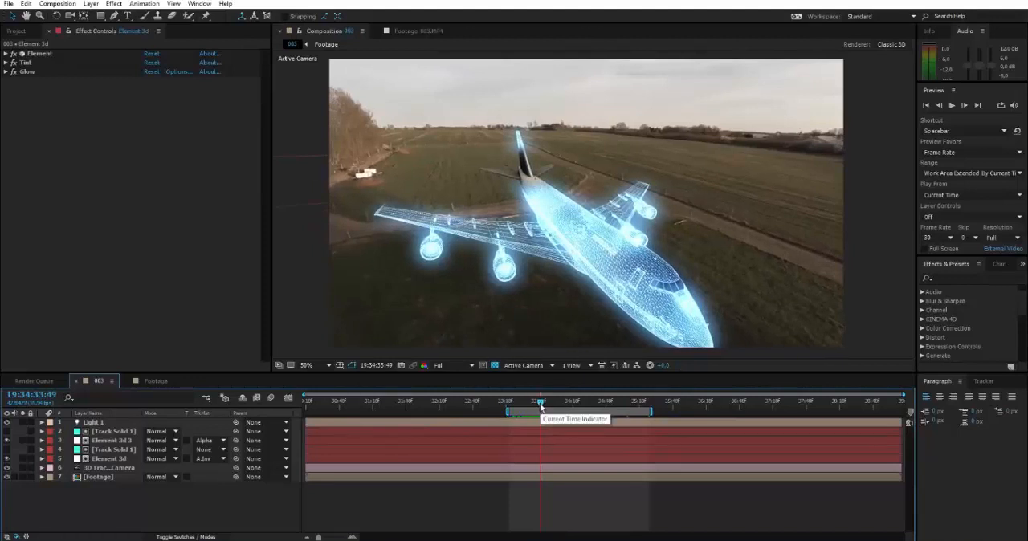
pyautogui.press('n')
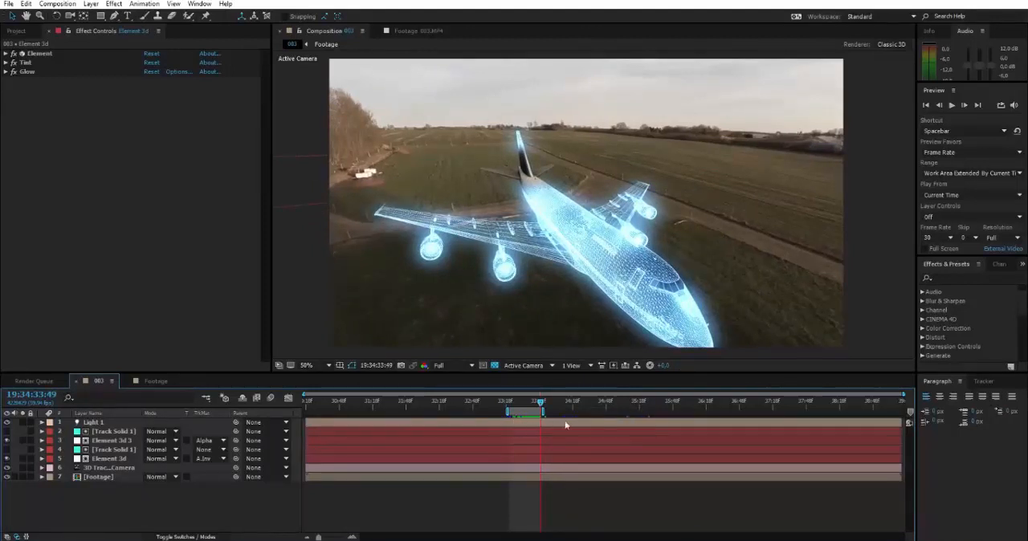
pyautogui.press('space')
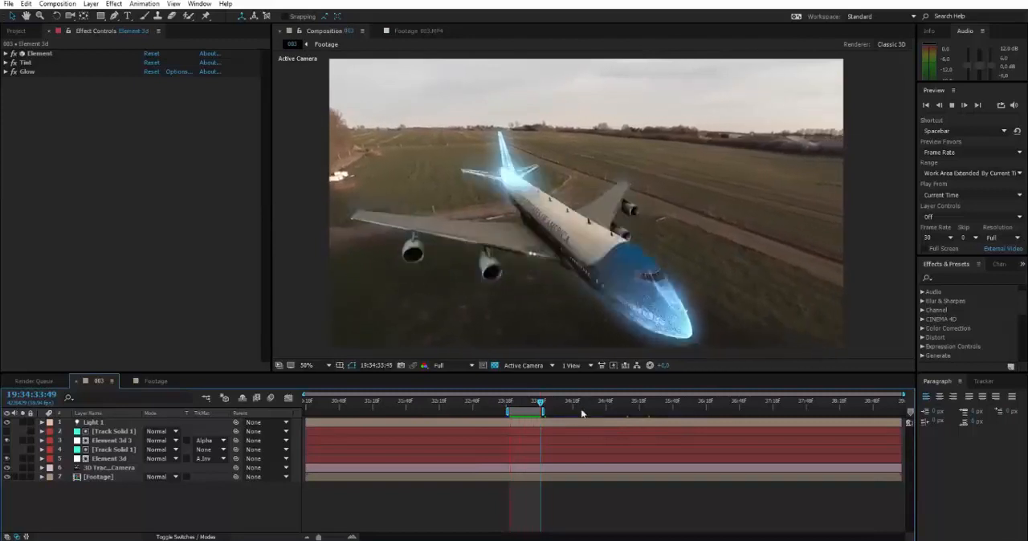
# Step: Extend the work area's end to about 19:34:35:10 and scrub through the airplane's transition to 19:34:34:14
pyautogui.moveTo(532, 402); pyautogui.dragTo(639, 406)
pyautogui.click(606, 404)
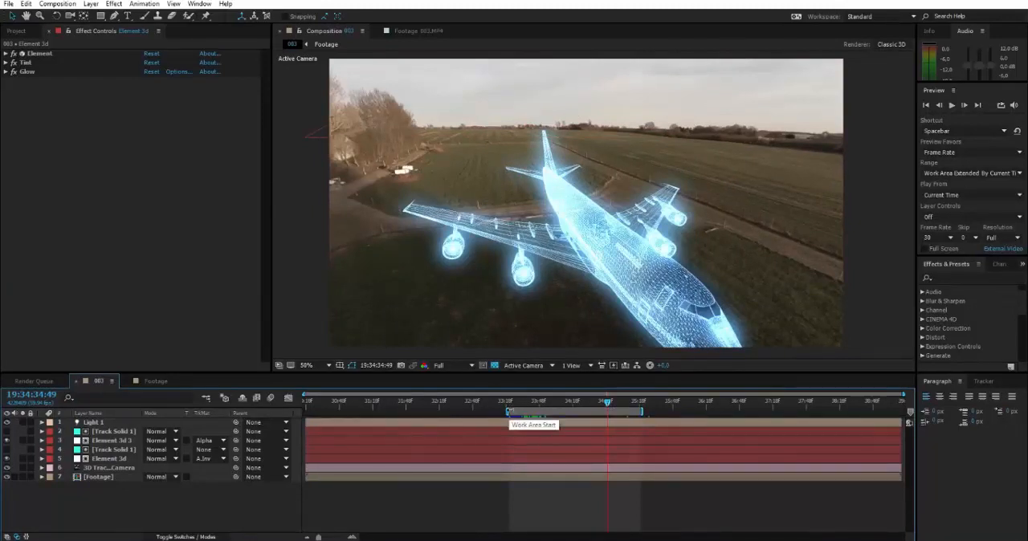
pyautogui.click(506, 409)
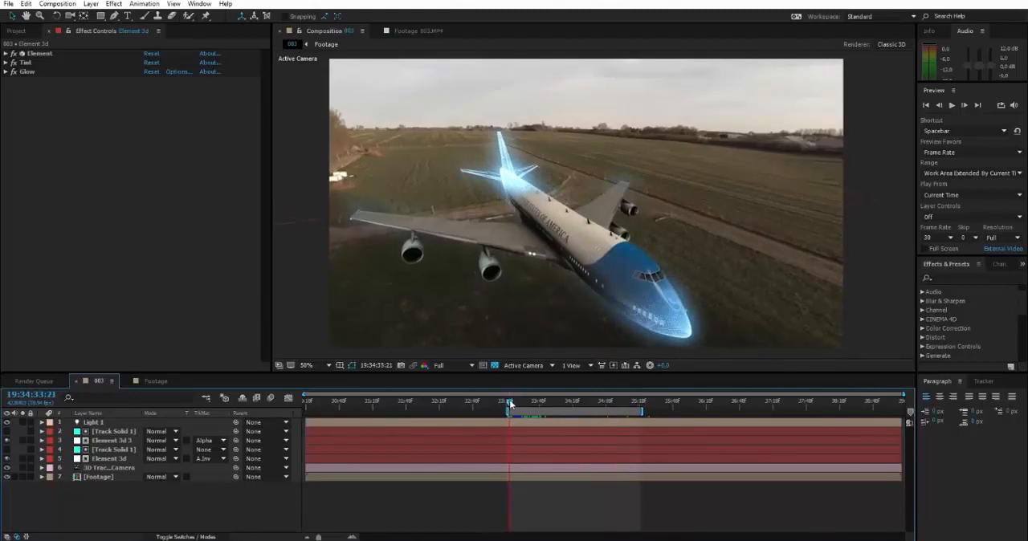
pyautogui.click(628, 400)
pyautogui.click(567, 400)
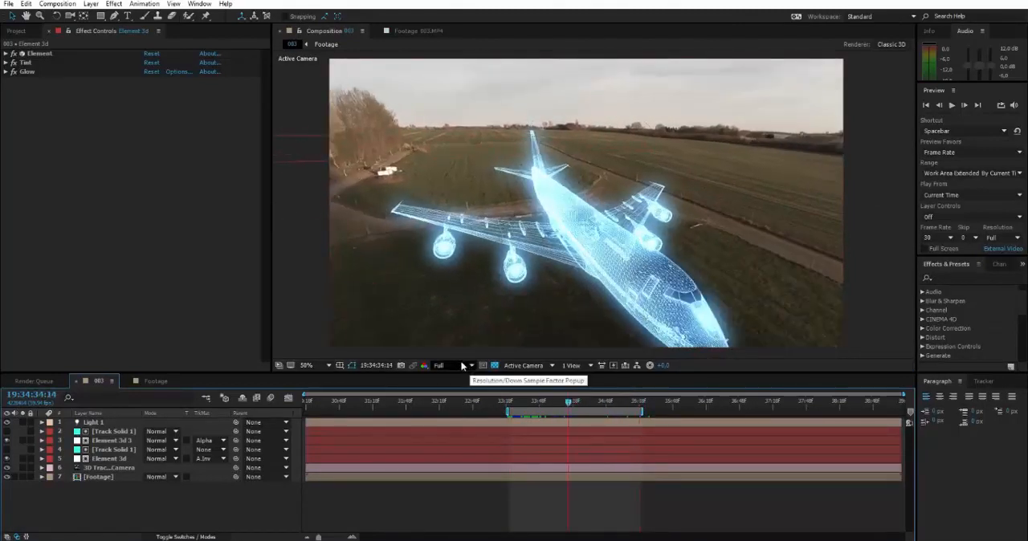
# Step: Set the composition's preview resolution to Half and preview the longer work area
pyautogui.click(471, 366)
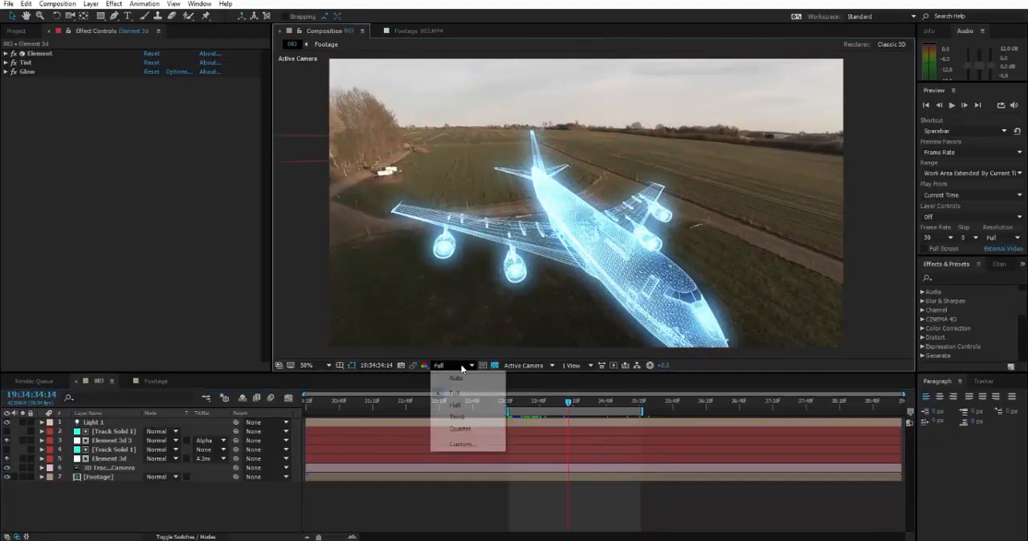
pyautogui.click(459, 405)
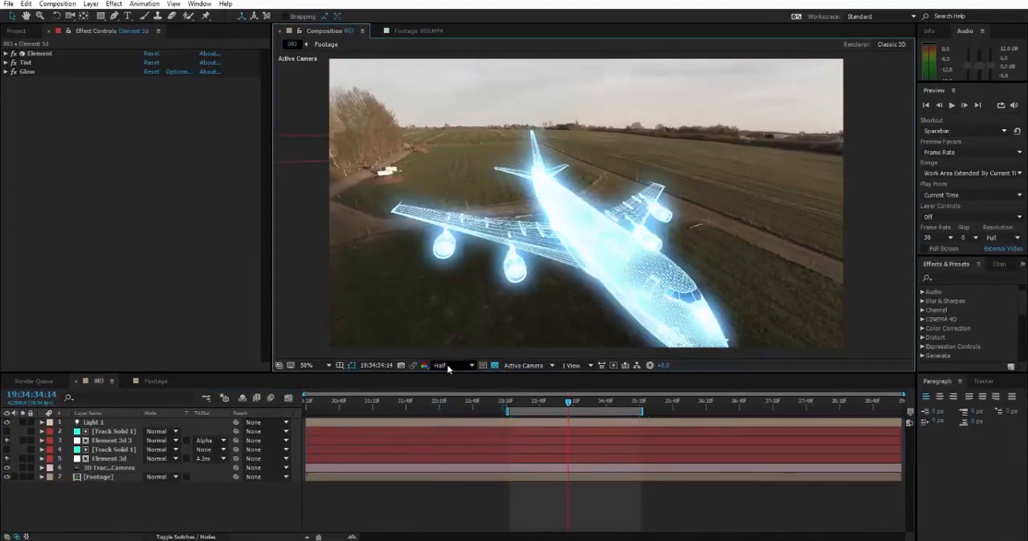
pyautogui.press('space')
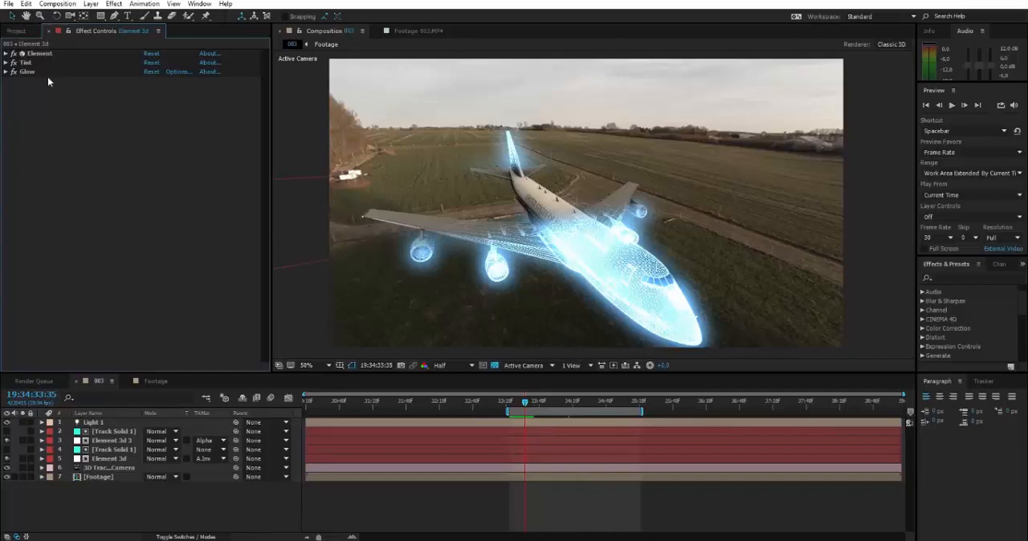
# Step: Pan the composition view slightly with the Hand tool
pyautogui.click(26, 16)
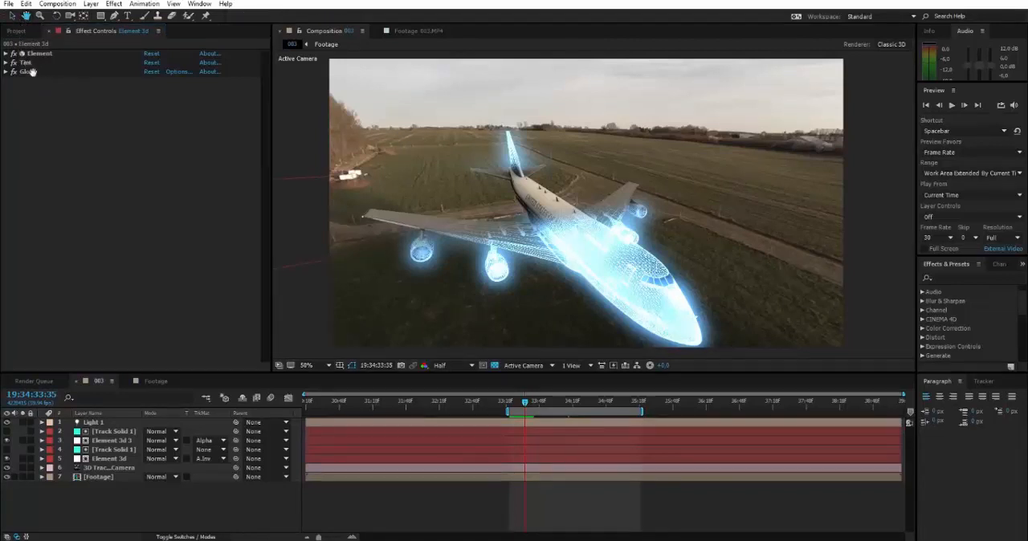
pyautogui.click(605, 197)
pyautogui.moveTo(605, 197)
pyautogui.mouseDown()
pyautogui.moveTo(586, 287)
pyautogui.moveTo(799, 229)
pyautogui.moveTo(707, 110)
pyautogui.moveTo(482, 140)
pyautogui.moveTo(636, 177)
pyautogui.moveTo(674, 144)
pyautogui.moveTo(554, 277)
pyautogui.moveTo(659, 210)
pyautogui.moveTo(640, 209)
pyautogui.moveTo(747, 205)
pyautogui.moveTo(595, 217)
pyautogui.moveTo(620, 228)
pyautogui.moveTo(645, 190)
pyautogui.moveTo(715, 154)
pyautogui.moveTo(552, 219)
pyautogui.moveTo(739, 143)
pyautogui.moveTo(684, 203)
pyautogui.moveTo(738, 253)
pyautogui.moveTo(524, 201)
pyautogui.moveTo(502, 207)
pyautogui.moveTo(505, 194)
pyautogui.moveTo(548, 211)
pyautogui.moveTo(832, 231)
pyautogui.moveTo(642, 241)
pyautogui.moveTo(554, 261)
pyautogui.moveTo(543, 235)
pyautogui.moveTo(626, 235)
pyautogui.moveTo(575, 224)
pyautogui.moveTo(597, 203)
pyautogui.mouseUp()
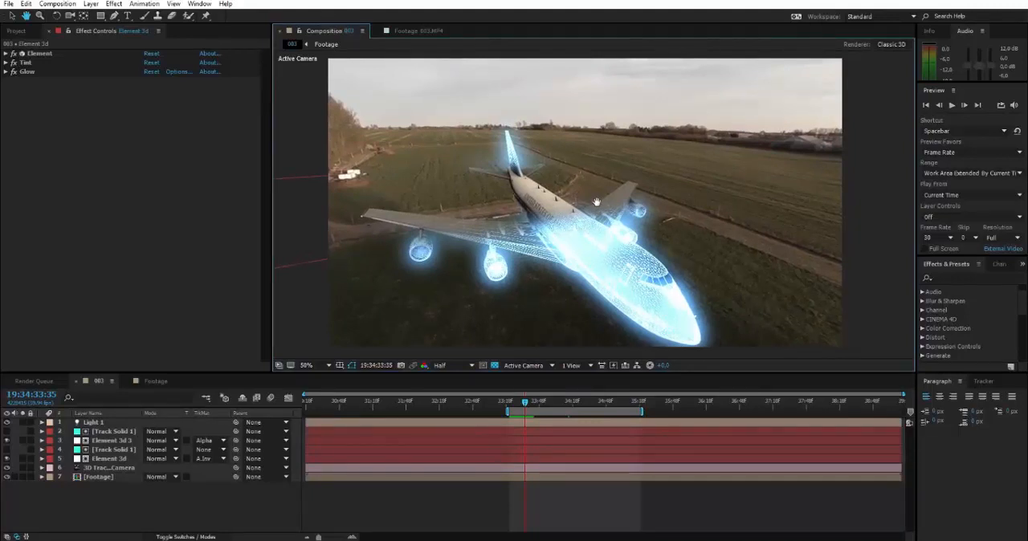
# Step: Try moving the airplane layer Element 3d 3 across the composition with the Selection tool
pyautogui.press('v')
pyautogui.click(12, 16)
pyautogui.moveTo(576, 187); pyautogui.dragTo(746, 174)
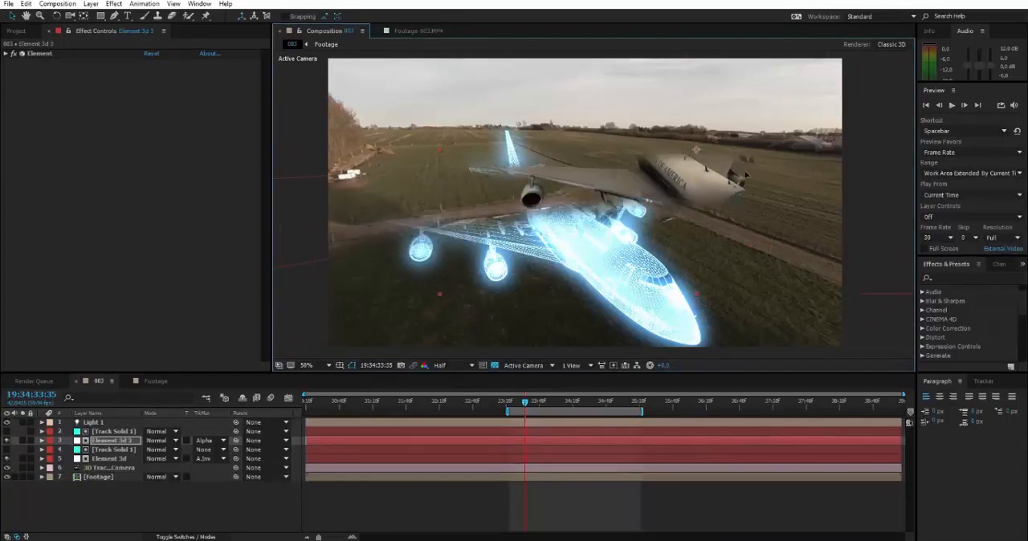
# Step: Undo the moves of the Element 3d 3 layer
pyautogui.hotkey('ctrl', 'z')
pyautogui.hotkey('ctrl', 'z')
pyautogui.hotkey('ctrl', 'z')
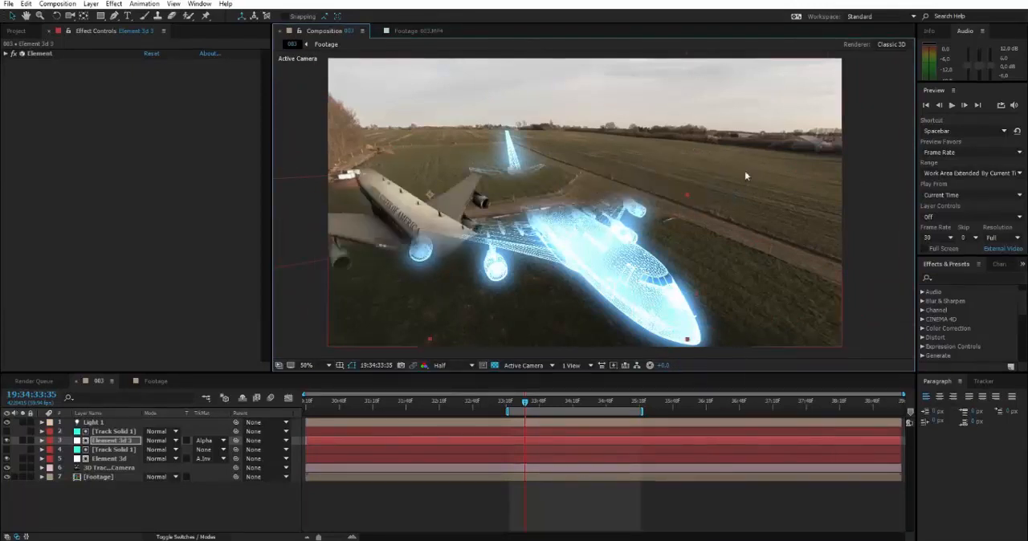
pyautogui.hotkey('ctrl', 'z')
pyautogui.hotkey('ctrl', 'z')
pyautogui.hotkey('ctrl', 'z')
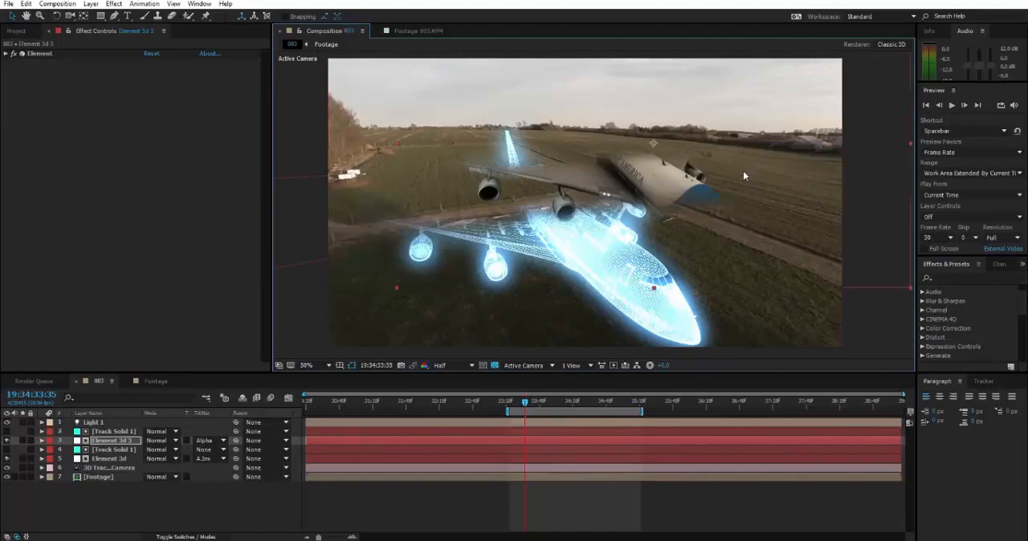
pyautogui.hotkey('ctrl', 'z')
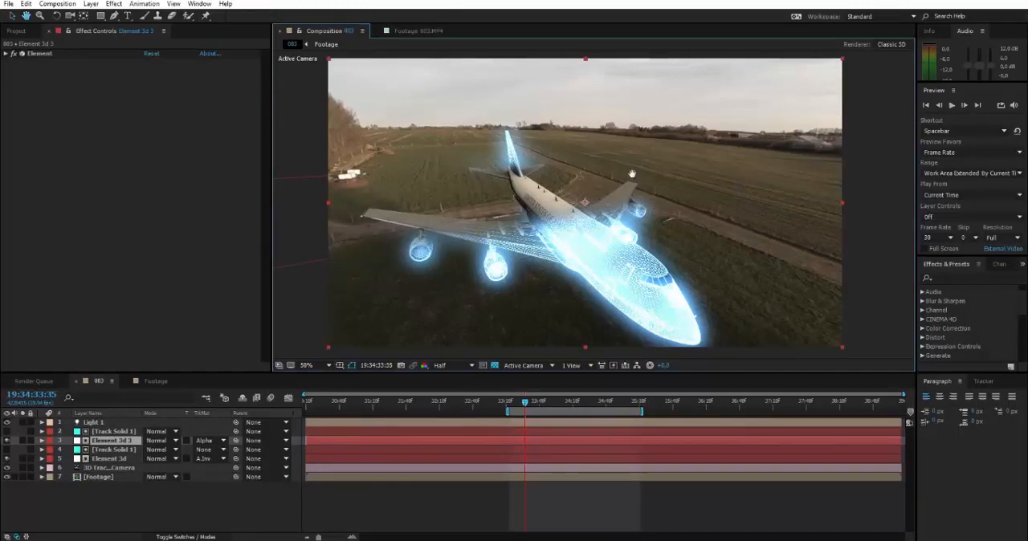
# Step: Pan the composition view around the airplane, switching between the Selection tool and the temporary Hand tool
pyautogui.moveTo(578, 191); pyautogui.dragTo(694, 155)
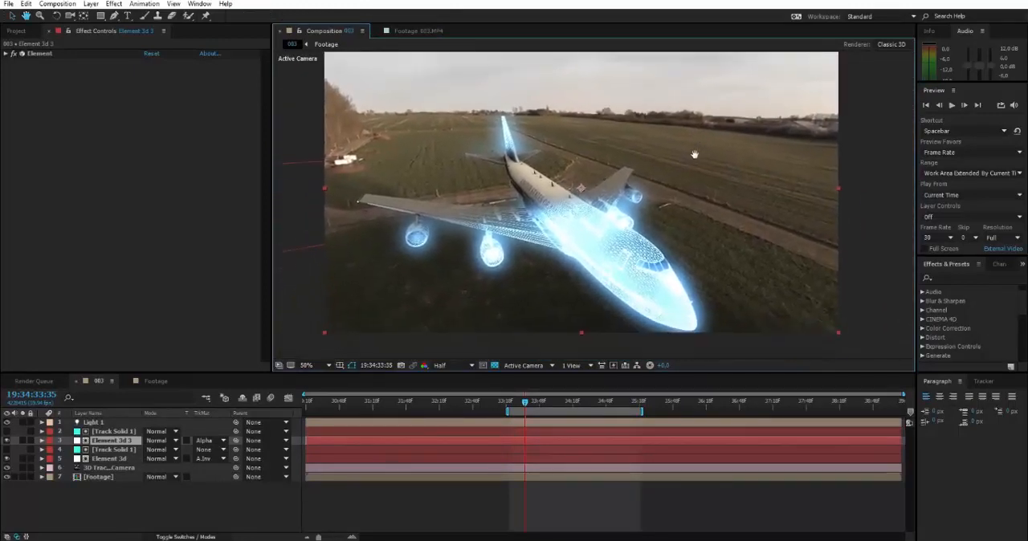
pyautogui.press('v')
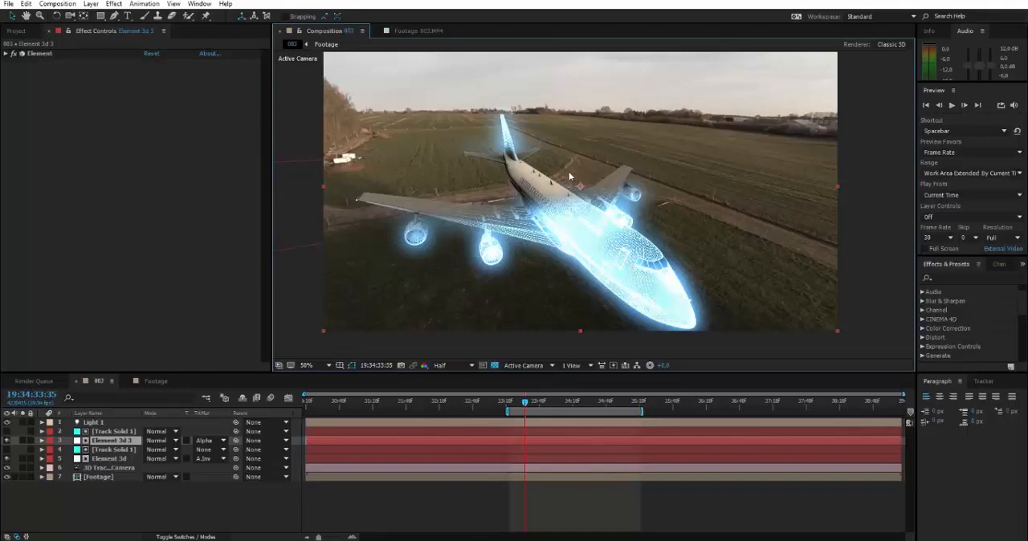
pyautogui.press('space')
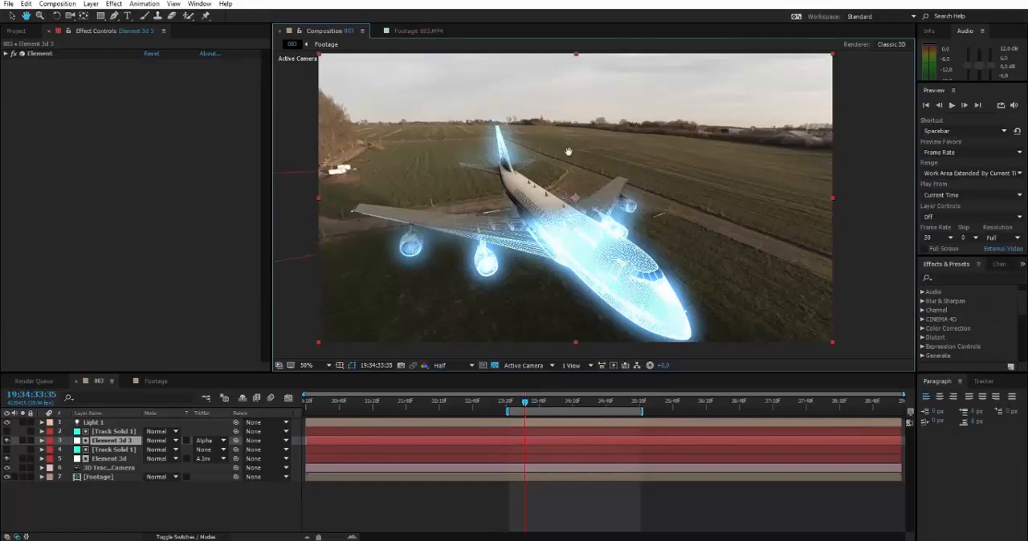
pyautogui.moveTo(598, 158); pyautogui.dragTo(645, 213)
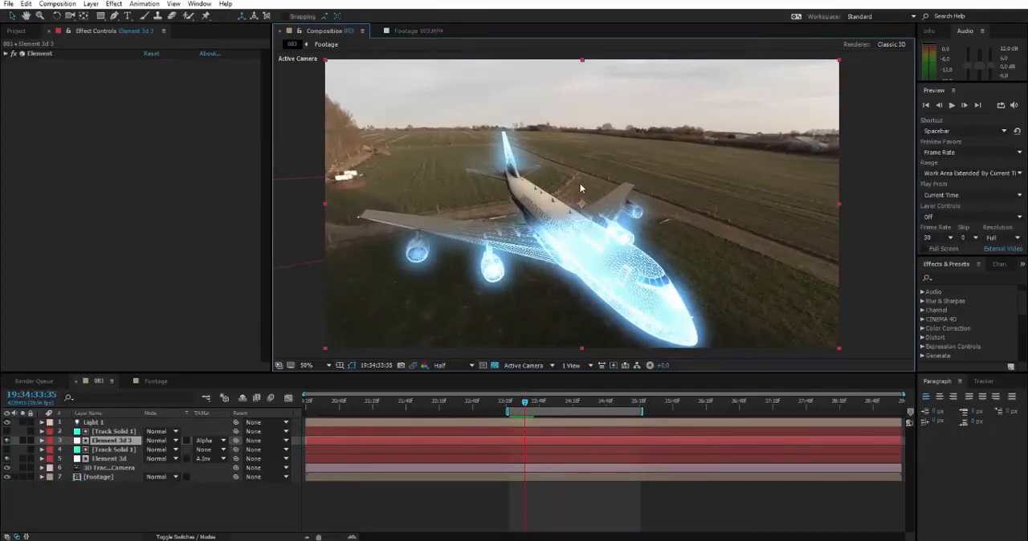
pyautogui.moveTo(579, 183); pyautogui.dragTo(549, 244)
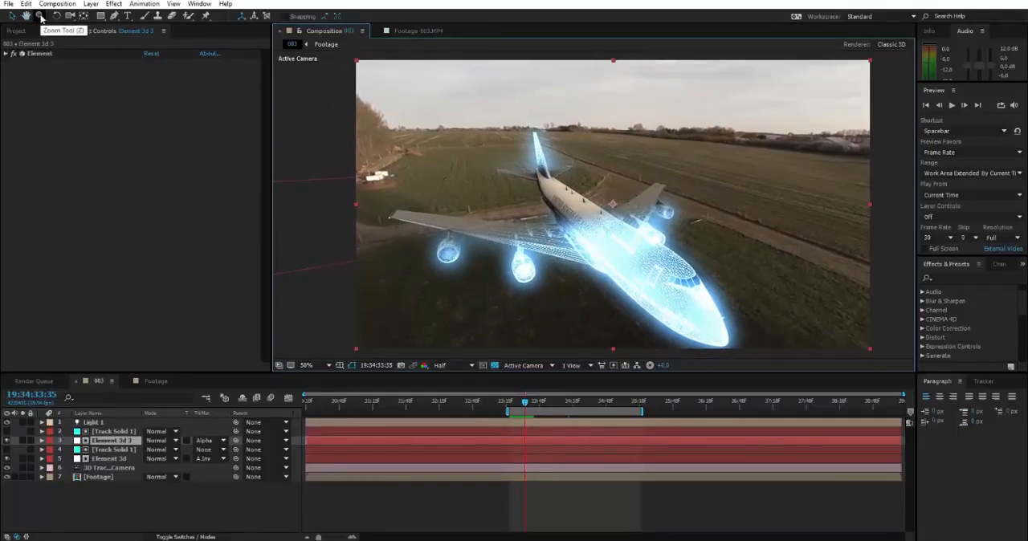
# Step: Magnify the composition view around the airplane's fuselage with the Zoom tool, up to 400%
pyautogui.click(39, 16)
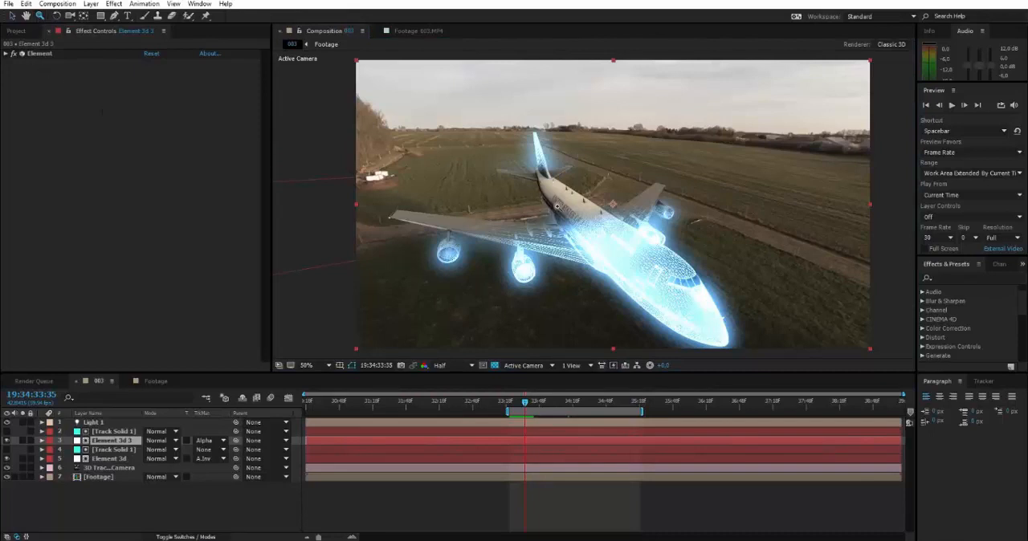
pyautogui.click(560, 203)
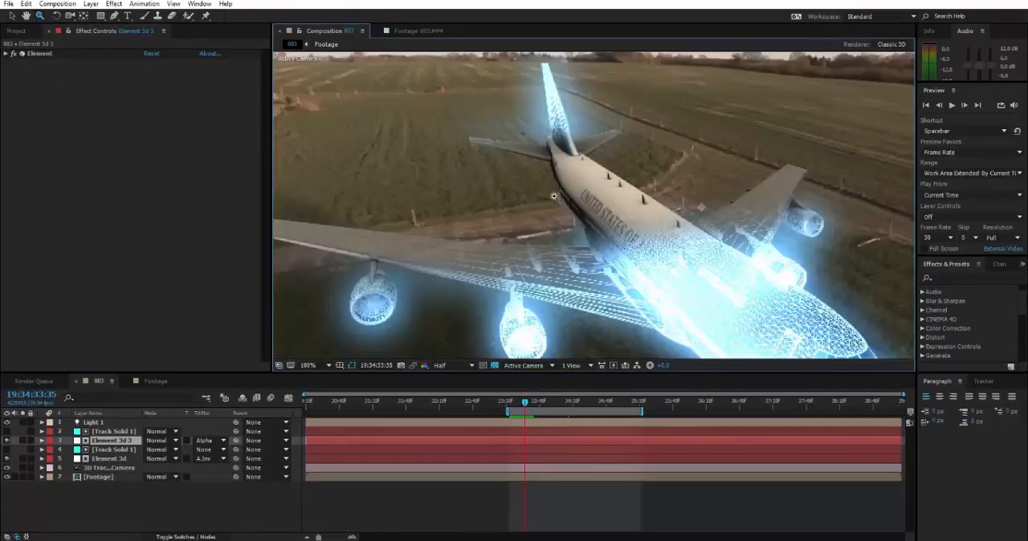
pyautogui.rightClick(555, 199)
pyautogui.click(526, 186)
pyautogui.click(528, 189)
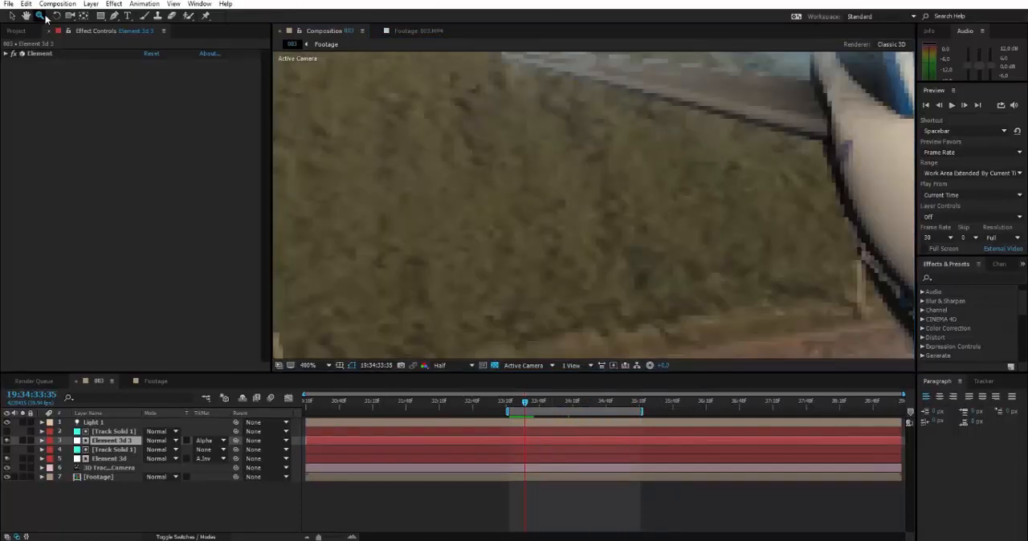
pyautogui.keyDown('alt'); pyautogui.click(531, 191); pyautogui.keyUp('alt')
# Step: Zoom the composition view in and out over the airplane's wireframe, then recenter the whole frame at 50%
pyautogui.scroll(-2, 530, 192)
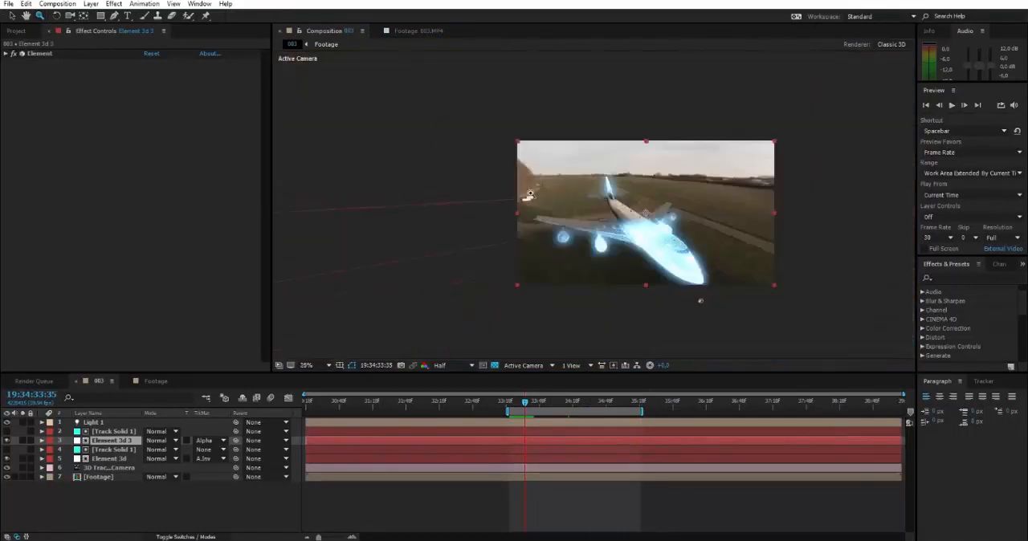
pyautogui.scroll(1, 584, 199)
pyautogui.press('space')
pyautogui.moveTo(602, 202); pyautogui.dragTo(513, 184)
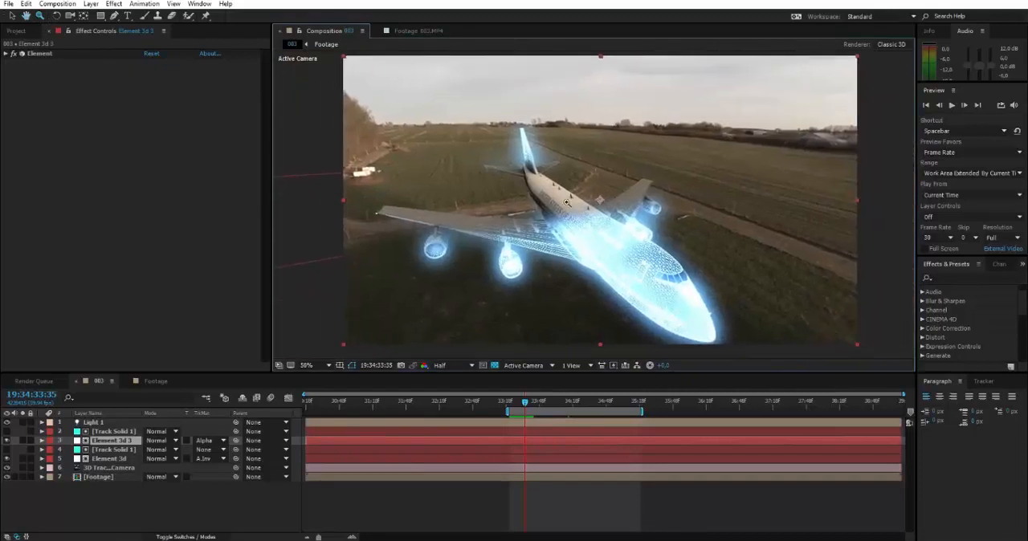
pyautogui.scroll(2, 568, 203)
pyautogui.scroll(1, 726, 281)
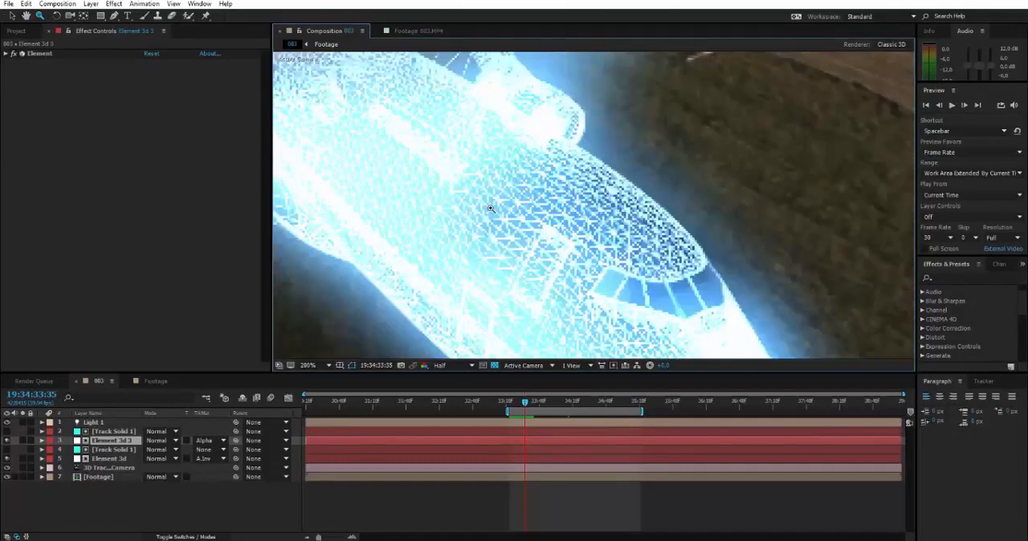
pyautogui.scroll(-6, 490, 202)
pyautogui.scroll(9, 487, 193)
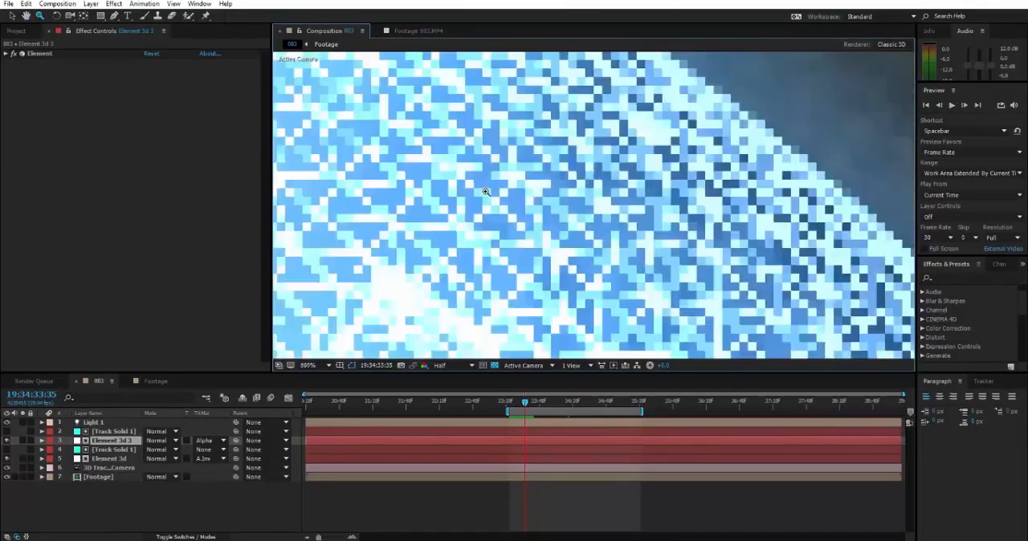
pyautogui.scroll(-8, 487, 194)
pyautogui.scroll(6, 487, 193)
pyautogui.scroll(-6, 486, 194)
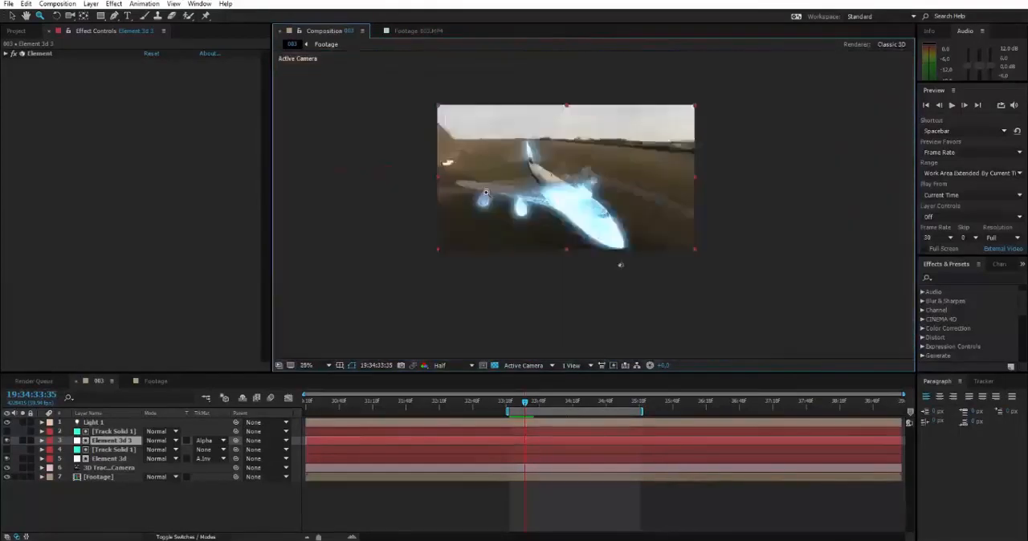
pyautogui.scroll(4, 487, 194)
pyautogui.scroll(-2, 486, 194)
pyautogui.moveTo(483, 173); pyautogui.dragTo(539, 240)
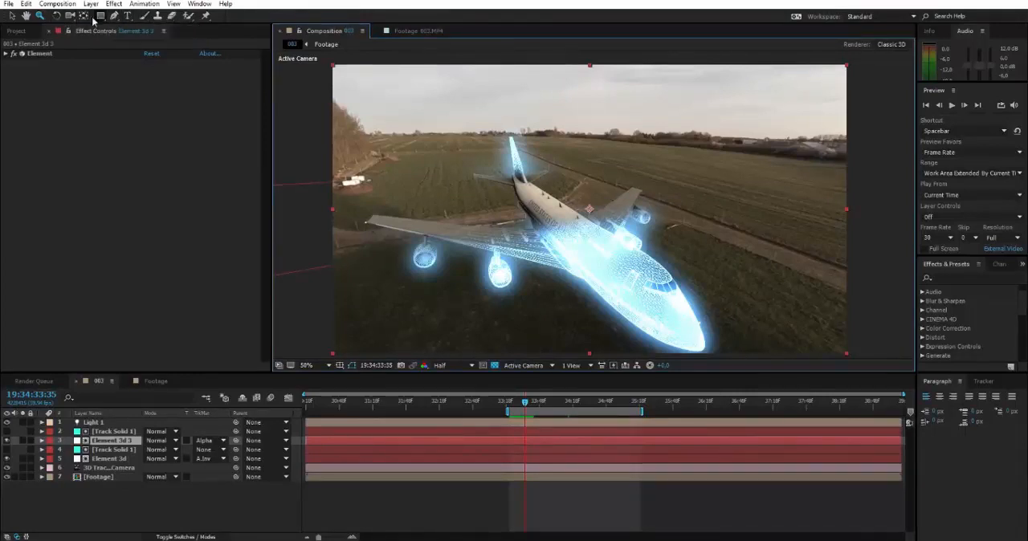
# Step: Return to the Selection tool and deselect the Element 3d 3 layer
pyautogui.click(12, 17)
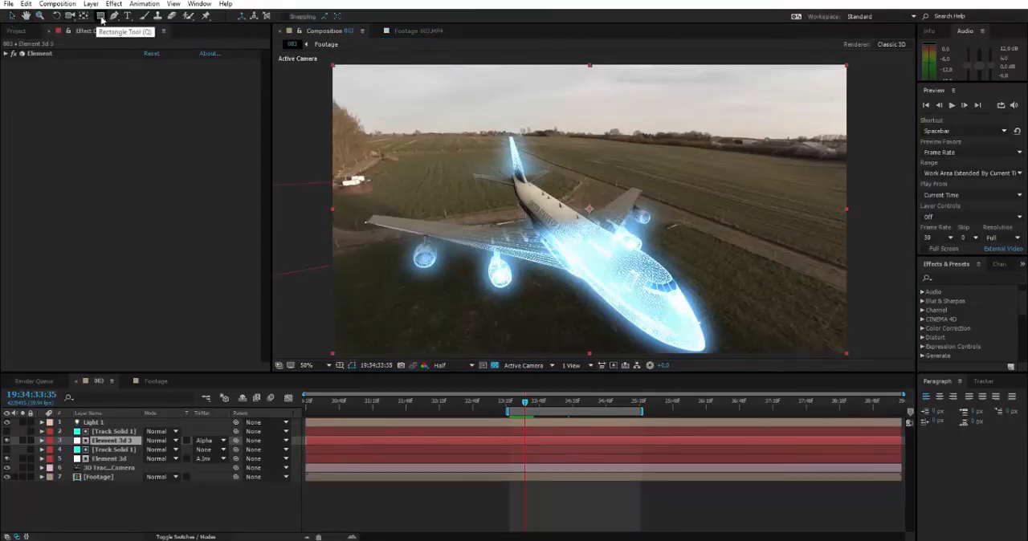
pyautogui.click(300, 109)
pyautogui.moveTo(441, 129); pyautogui.dragTo(450, 132)
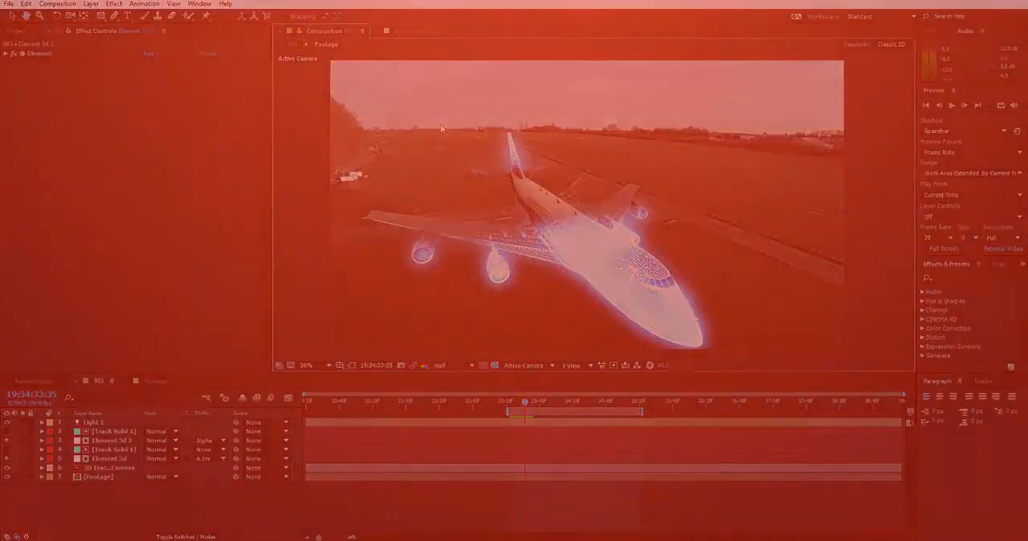